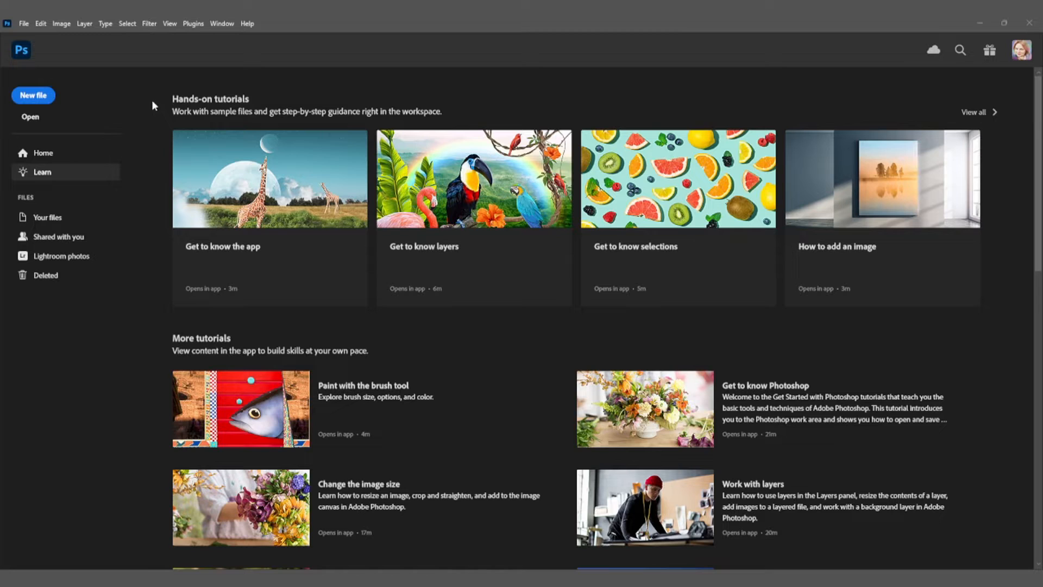
Open the photo W1D3_Clown.jpg from the W1D3 - Camera Raw folder
{"action": "left_click", "coordinate": [24, 24]}
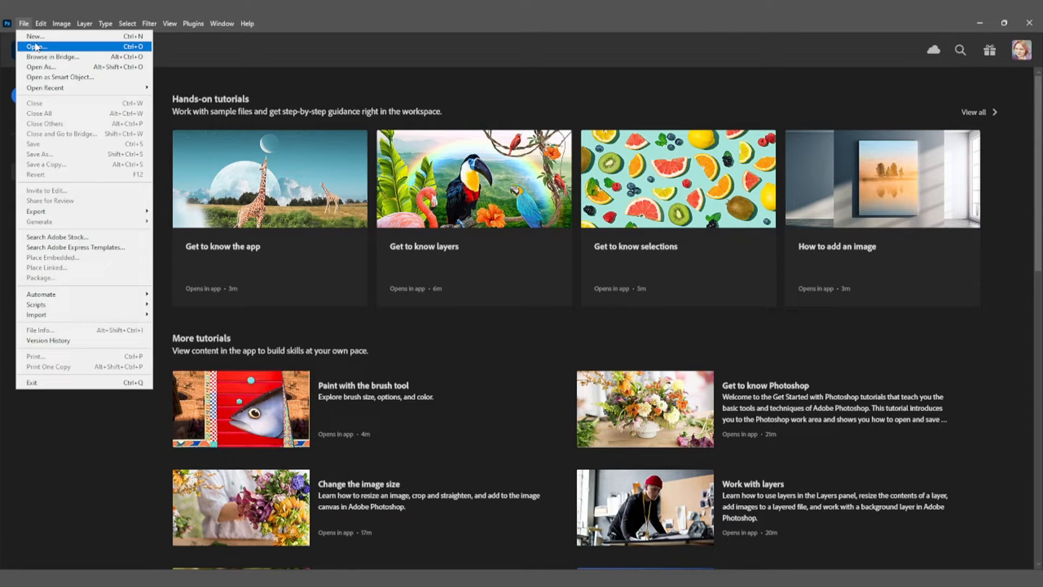
{"action": "left_click", "coordinate": [38, 48]}
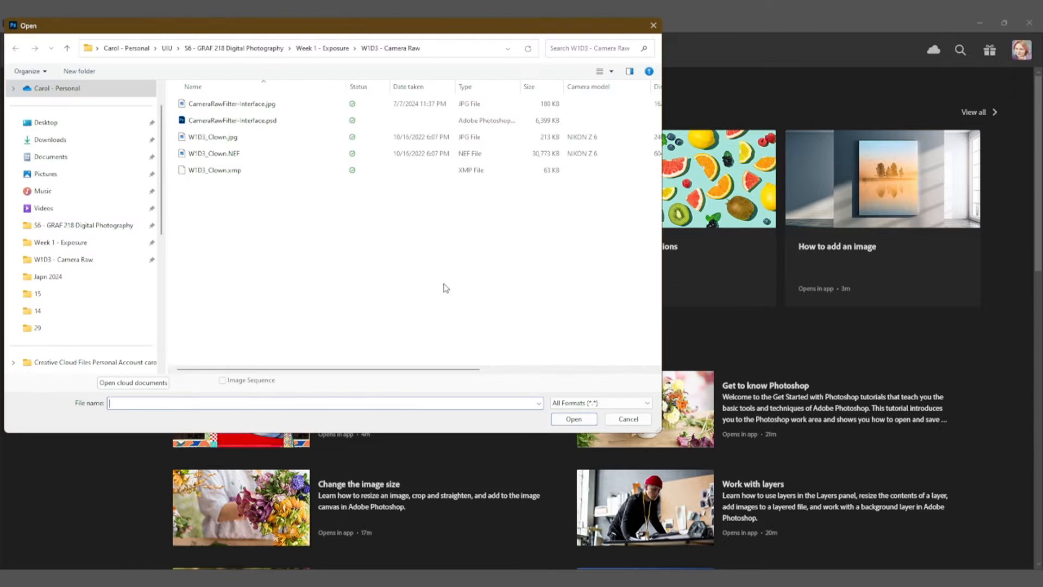
{"action": "left_click", "coordinate": [226, 140]}
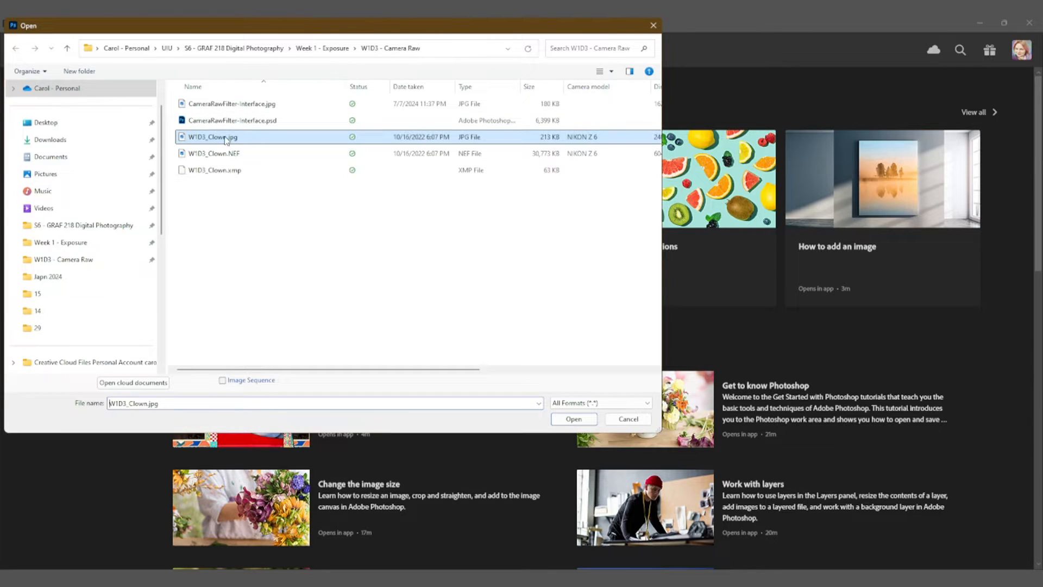
{"action": "left_click", "coordinate": [587, 420]}
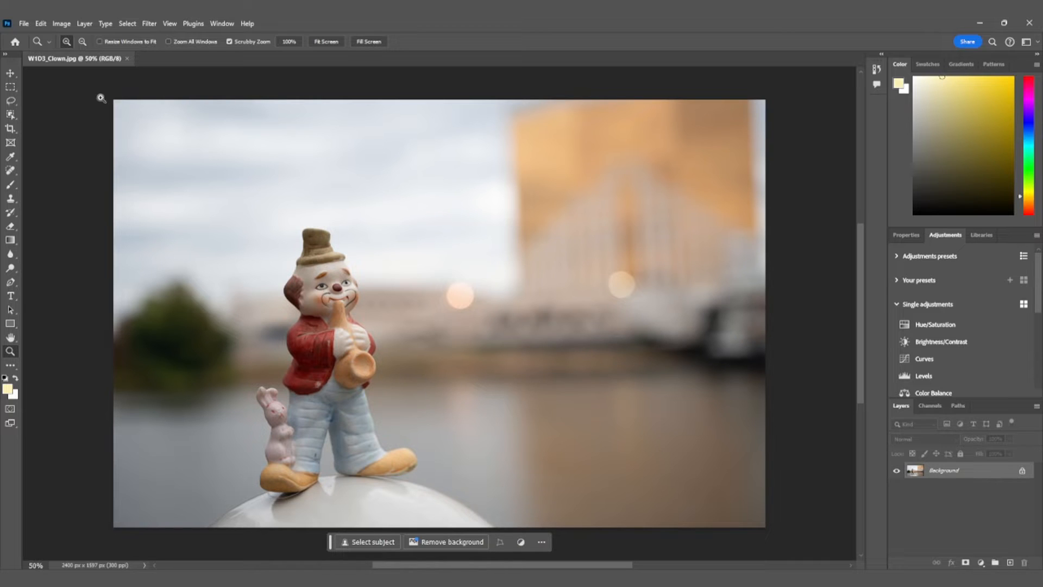
Convert the Background layer for Smart Filters so its filters stay re-editable
{"action": "left_click", "coordinate": [146, 24]}
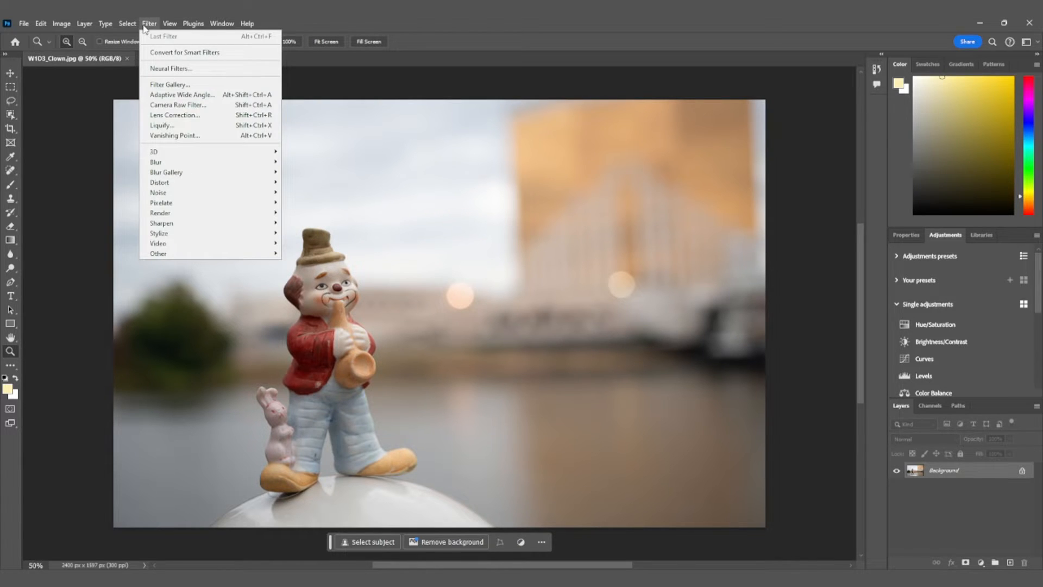
{"action": "left_click", "coordinate": [184, 52]}
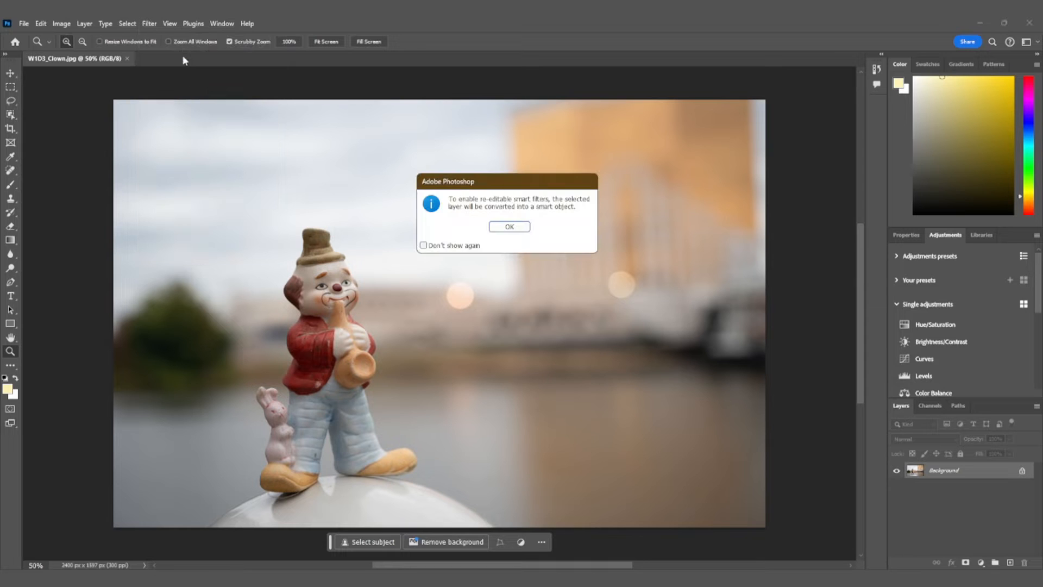
{"action": "left_click", "coordinate": [511, 227]}
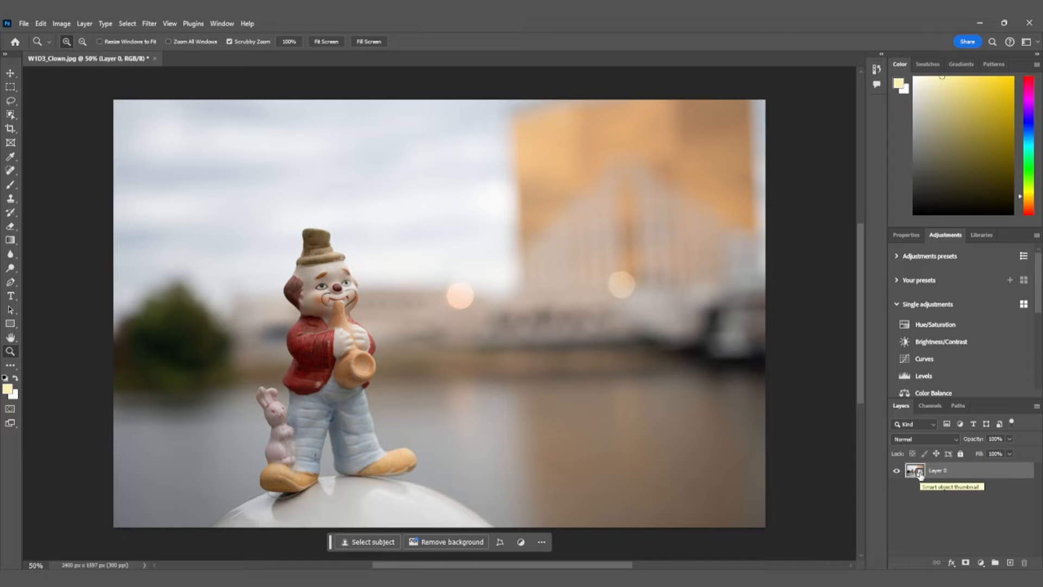
Open the clown photo in the Camera Raw Filter and show the filter in full-screen mode
{"action": "left_click", "coordinate": [147, 25]}
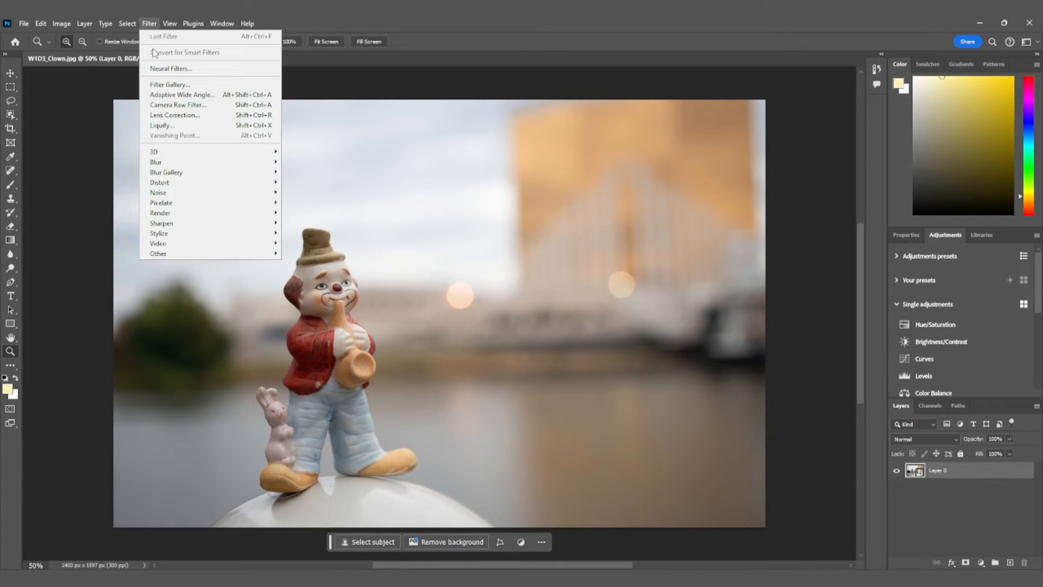
{"action": "left_click", "coordinate": [160, 105]}
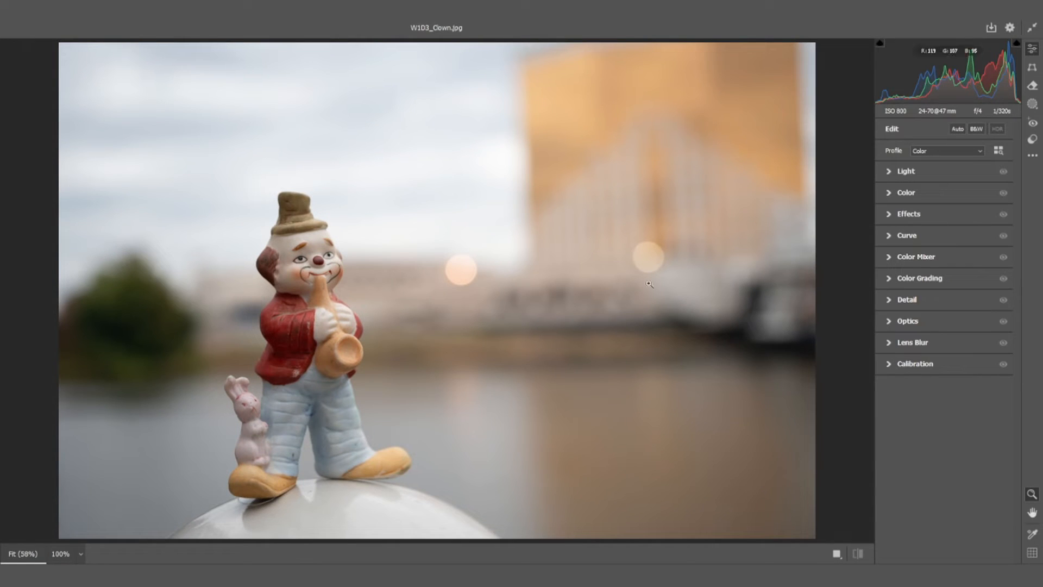
{"action": "left_click", "coordinate": [1031, 32]}
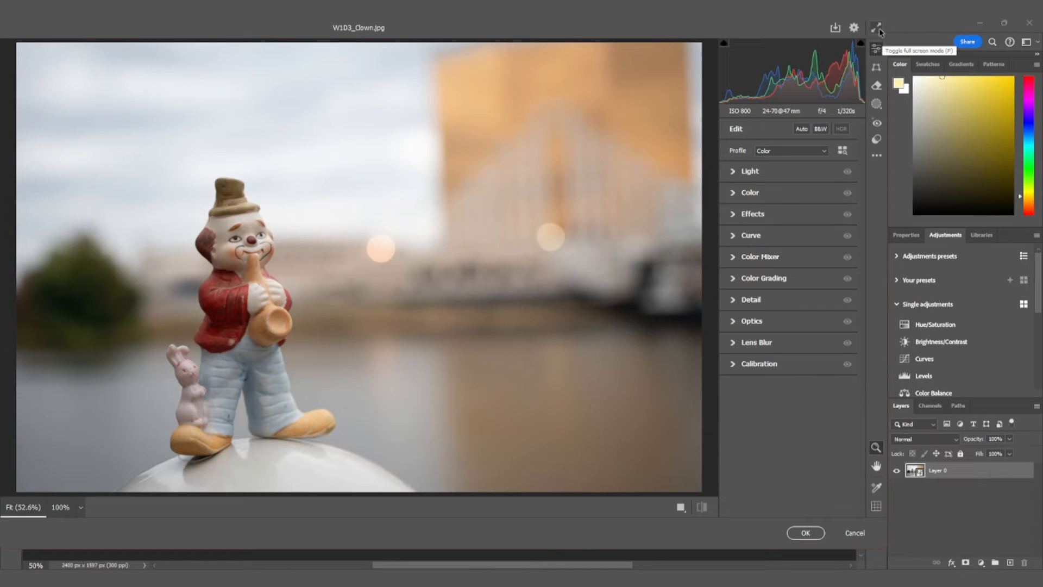
{"action": "left_click", "coordinate": [877, 28]}
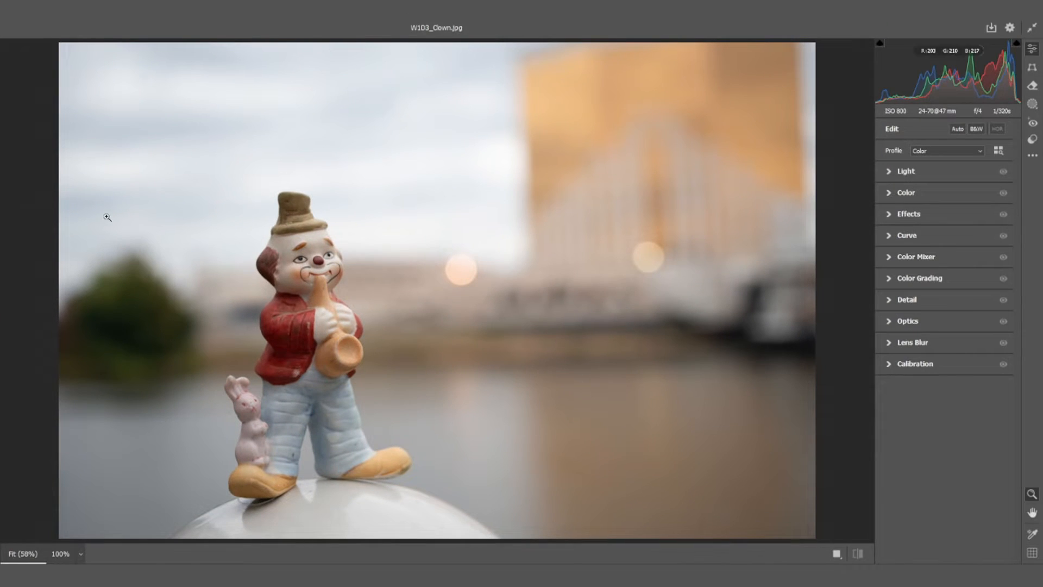
Zoom the photo preview out to 39% and return it to Fit in View
{"action": "left_click", "coordinate": [80, 554]}
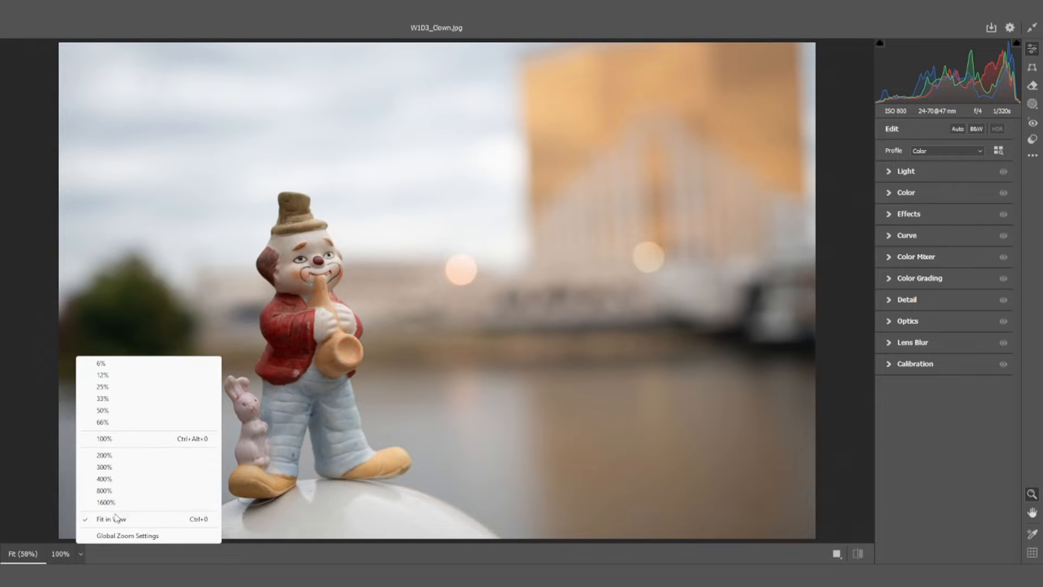
{"action": "left_click", "coordinate": [410, 360]}
{"action": "left_click_drag", "start_coordinate": [451, 328], "coordinate": [353, 368]}
{"action": "right_click", "coordinate": [332, 369]}
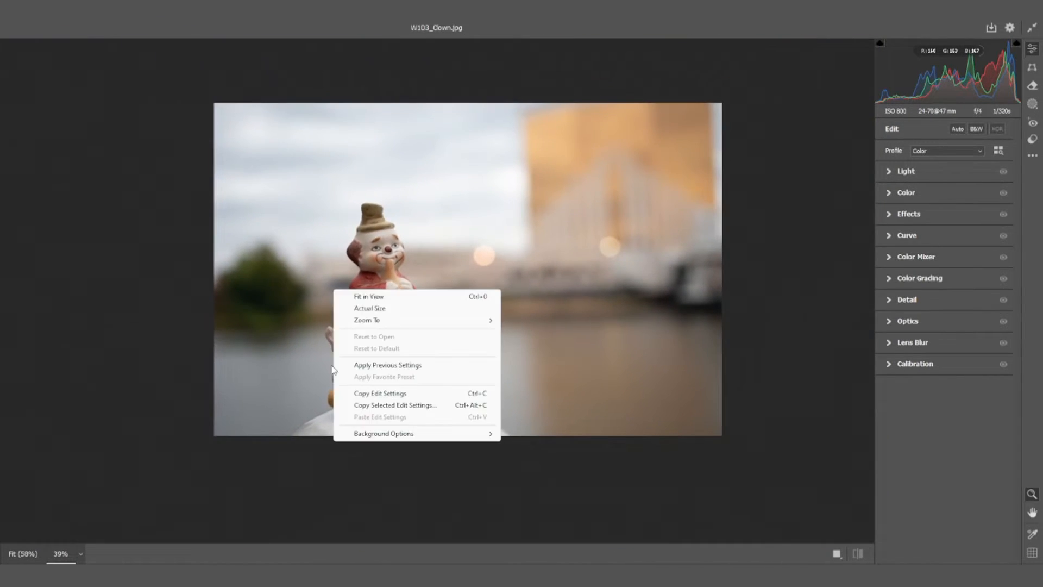
{"action": "left_click", "coordinate": [368, 297]}
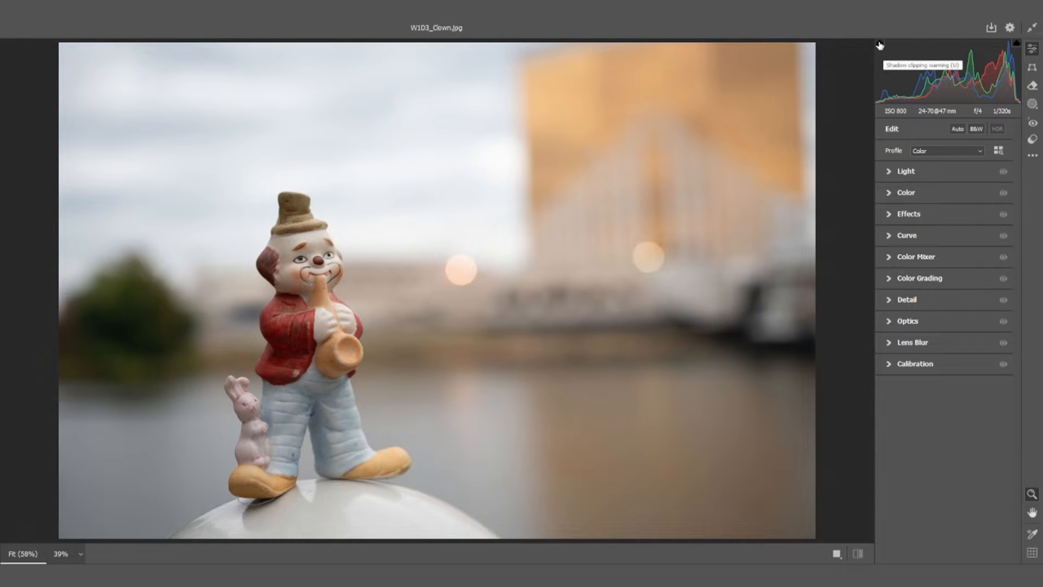
Turn on the shadow and highlight clipping warnings and raise Exposure to +3.10 to check for blown highlights
{"action": "left_click", "coordinate": [880, 44]}
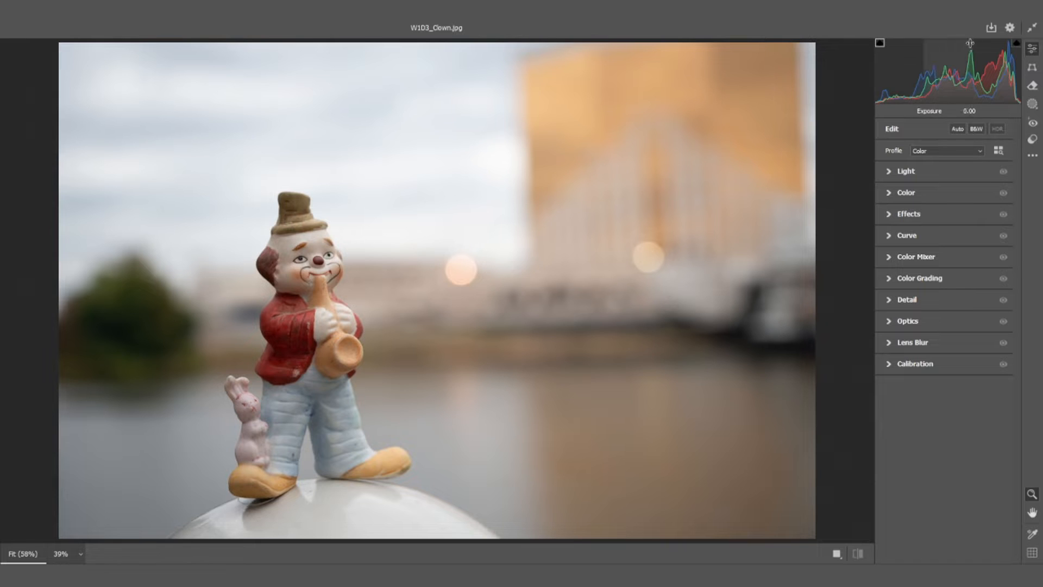
{"action": "left_click", "coordinate": [1016, 44]}
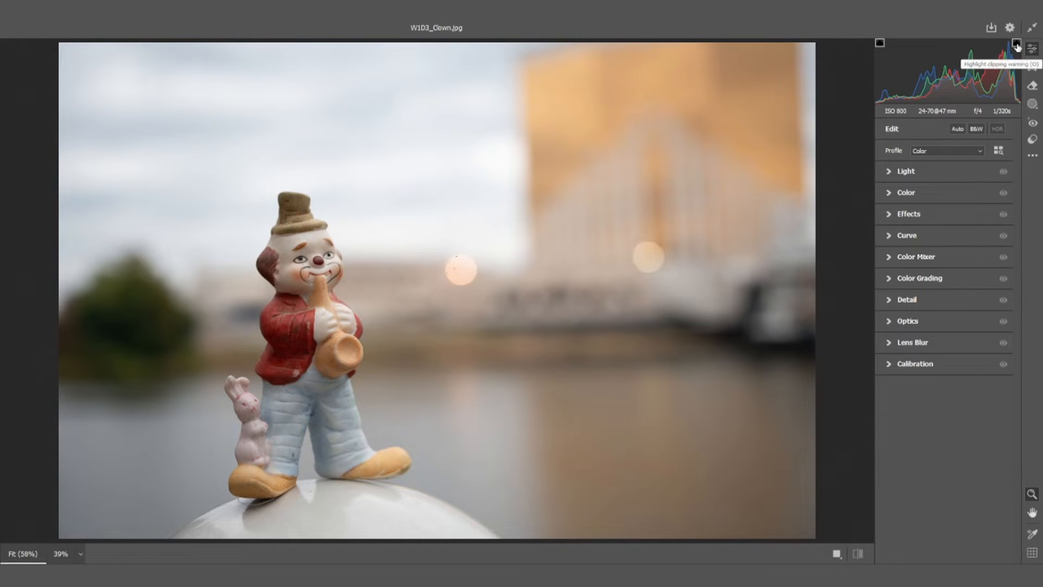
{"action": "left_click", "coordinate": [889, 171]}
{"action": "left_click_drag", "start_coordinate": [944, 195], "coordinate": [981, 197]}
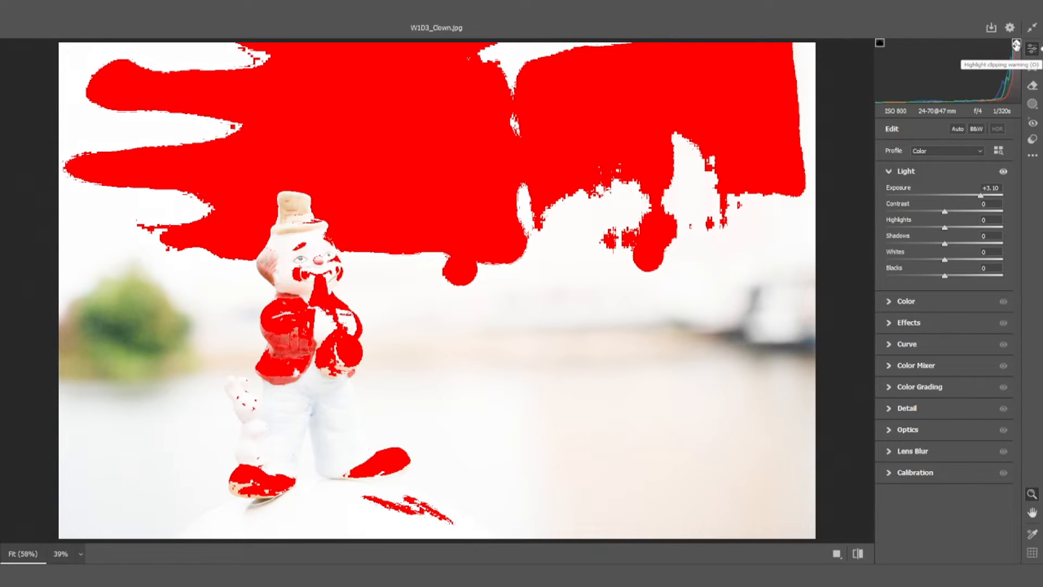
Turn off the highlight clipping warning and darken the photo with Exposure -2.50 and Blacks -81
{"action": "left_click", "coordinate": [1016, 45]}
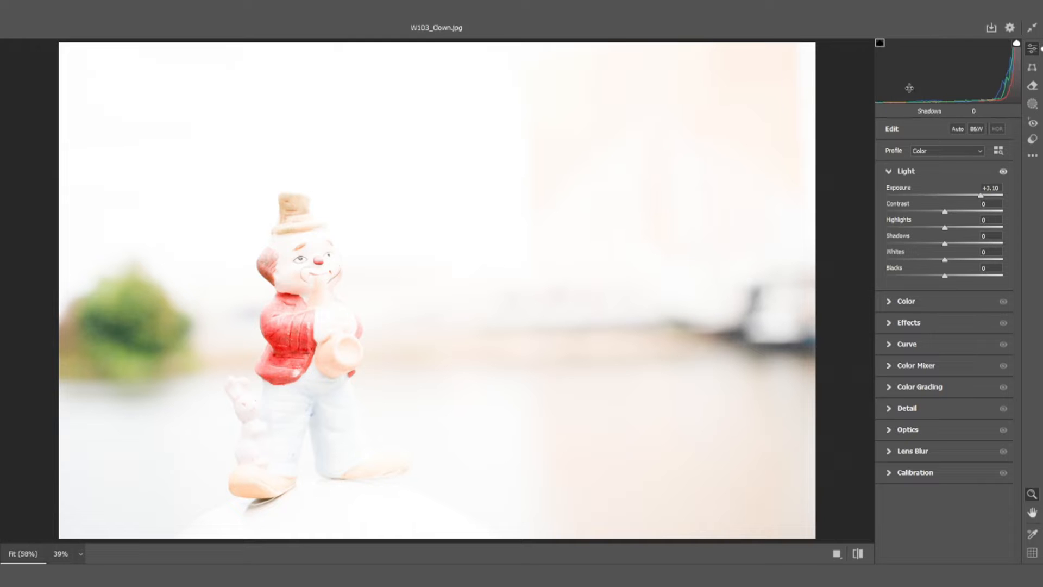
{"action": "left_click_drag", "start_coordinate": [981, 194], "coordinate": [915, 200]}
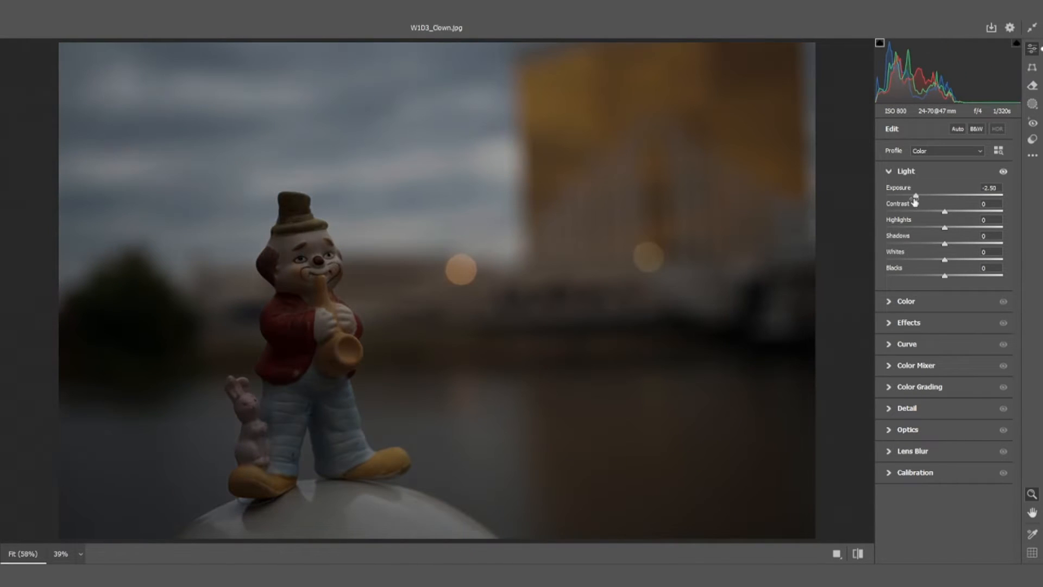
{"action": "left_click_drag", "start_coordinate": [945, 275], "coordinate": [896, 277]}
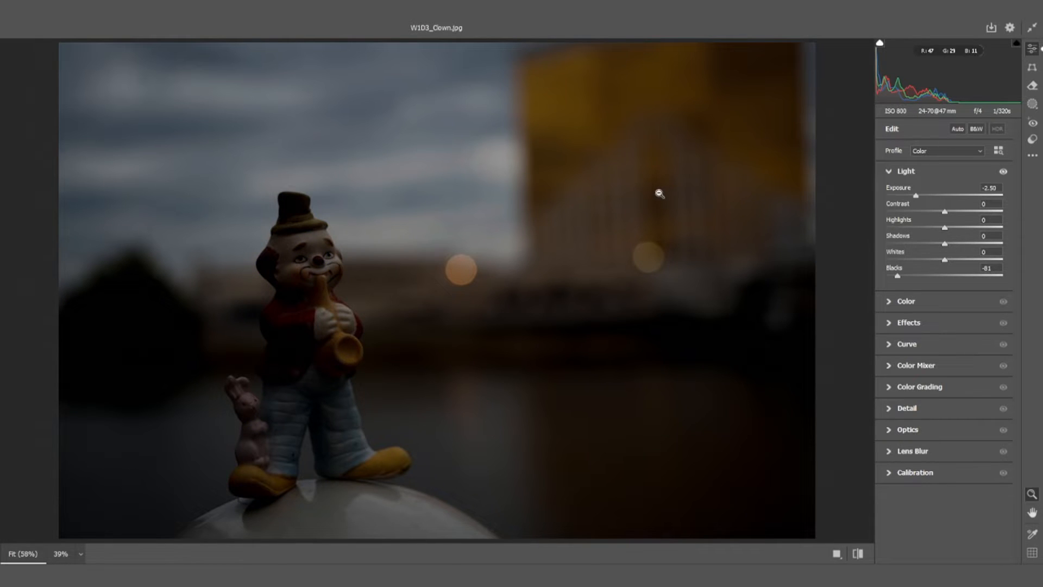
Reset all Camera Raw edits to their defaults and collapse the Light settings
{"action": "right_click", "coordinate": [659, 193]}
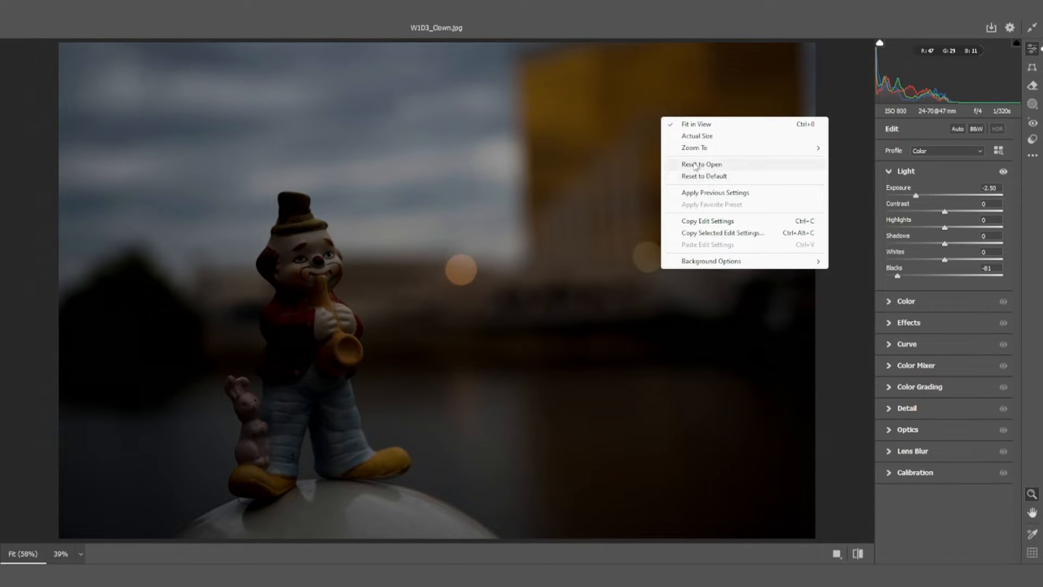
{"action": "right_click", "coordinate": [569, 164]}
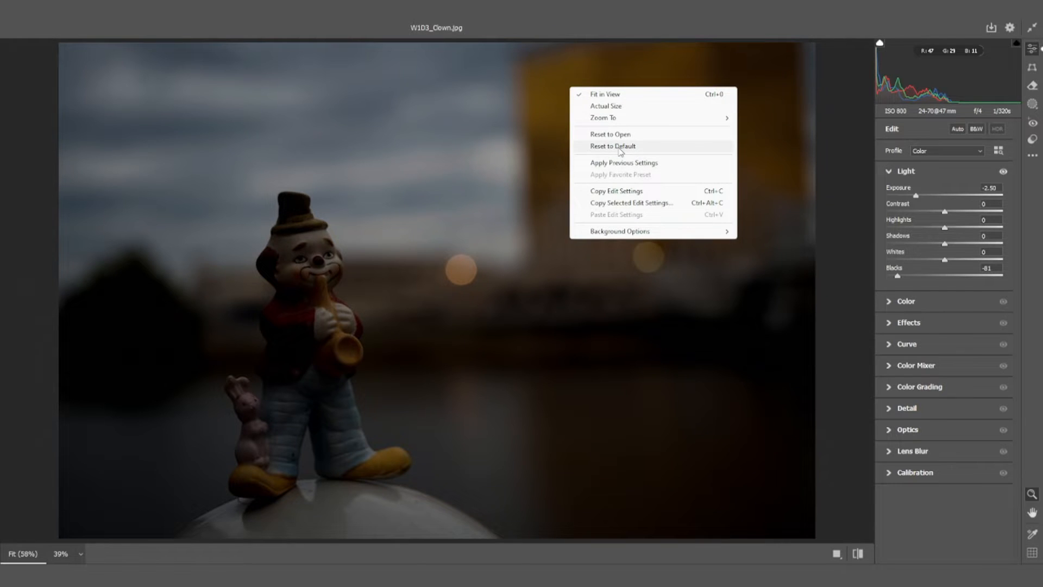
{"action": "left_click", "coordinate": [620, 146]}
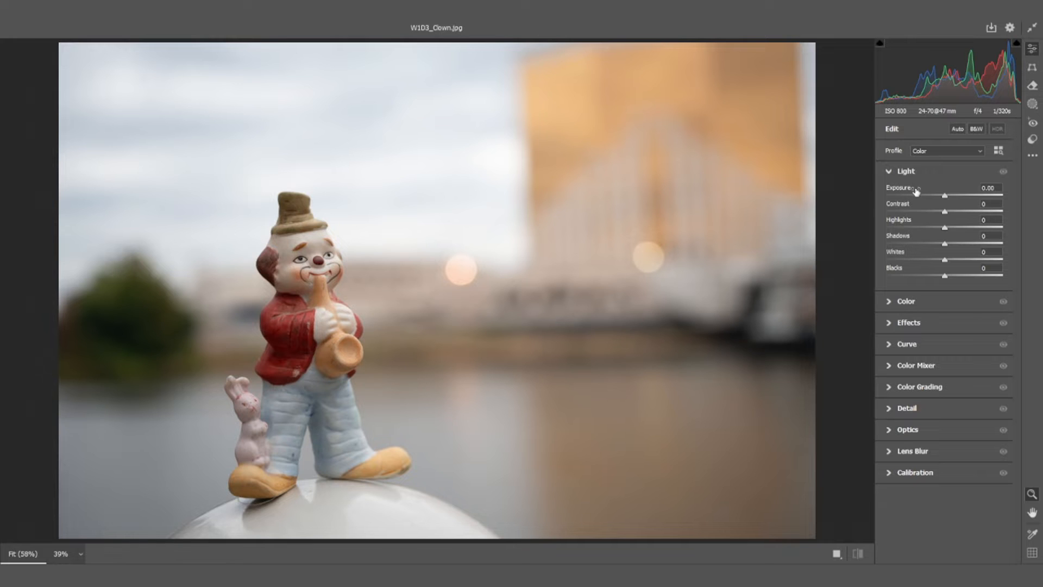
{"action": "left_click", "coordinate": [890, 171]}
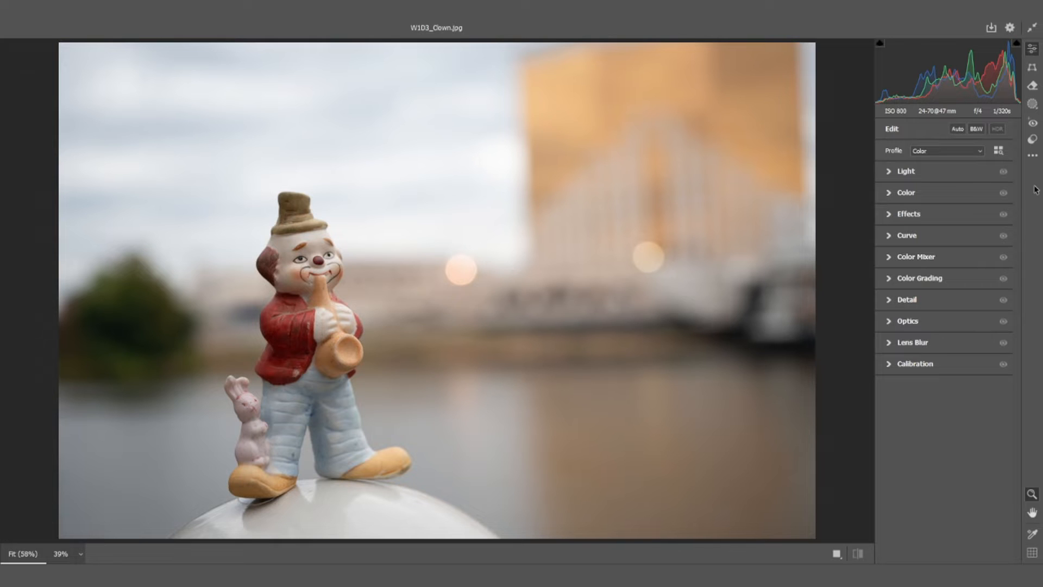
Examine the options of the Geometry, Remove and Masking tools and return to the Edit settings
{"action": "left_click", "coordinate": [1032, 69]}
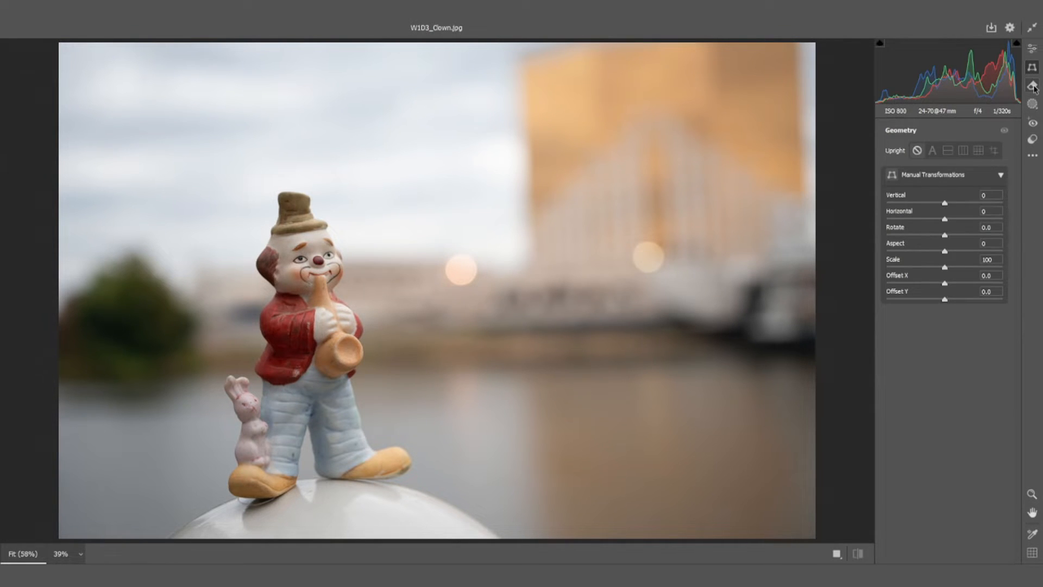
{"action": "left_click", "coordinate": [1033, 86]}
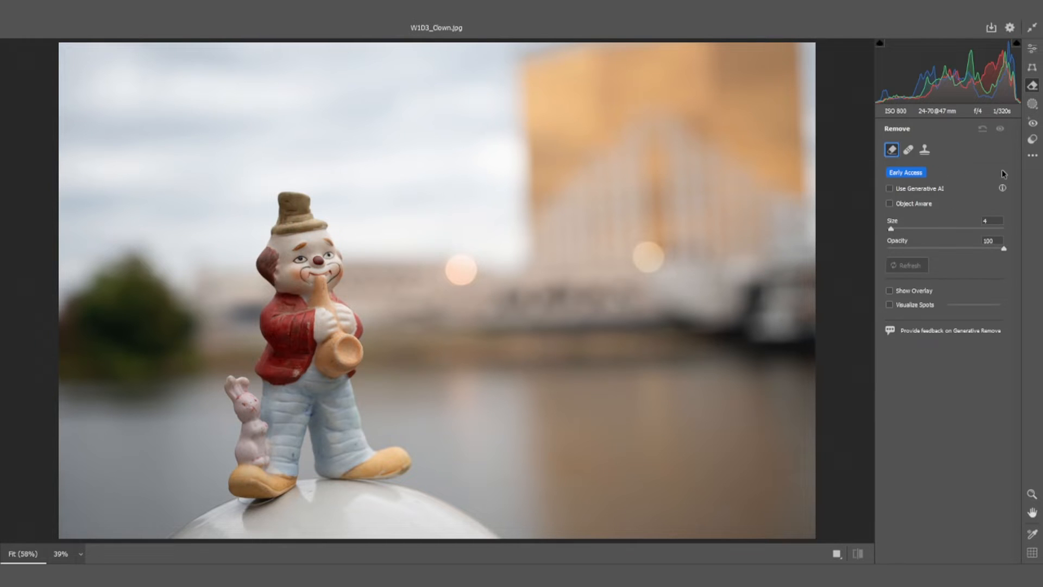
{"action": "left_click", "coordinate": [1032, 69]}
{"action": "left_click", "coordinate": [1032, 85]}
{"action": "left_click", "coordinate": [1033, 107]}
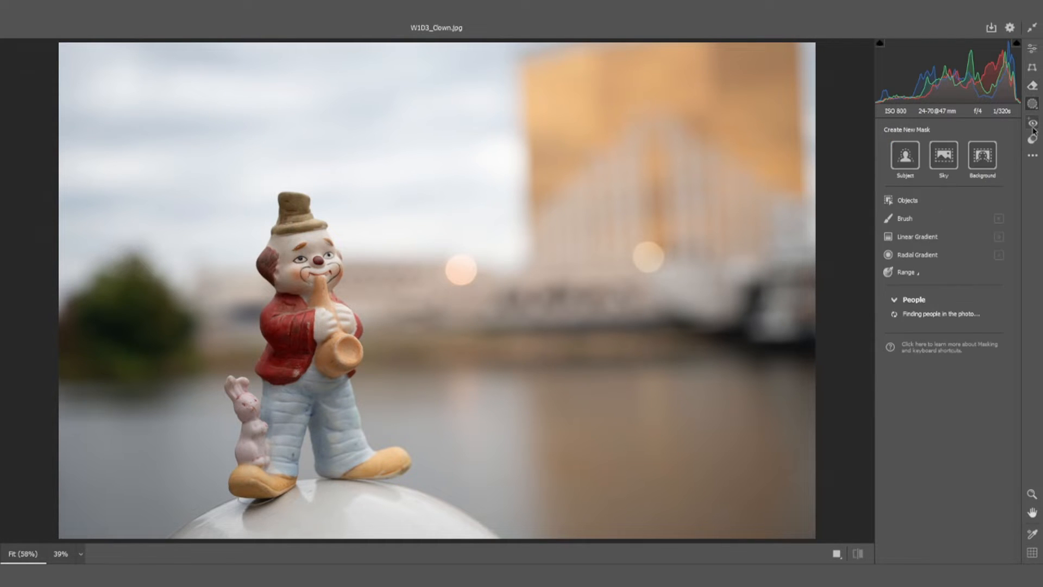
{"action": "left_click", "coordinate": [1035, 49]}
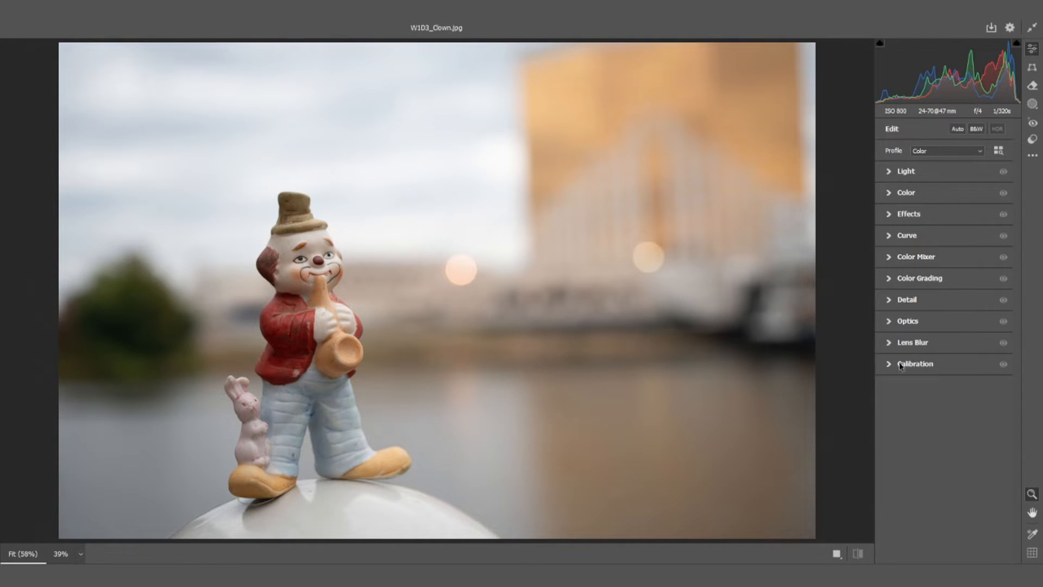
Expand the Light settings, try brighter Exposure values on the photo and set Exposure back to 0
{"action": "left_click", "coordinate": [891, 172]}
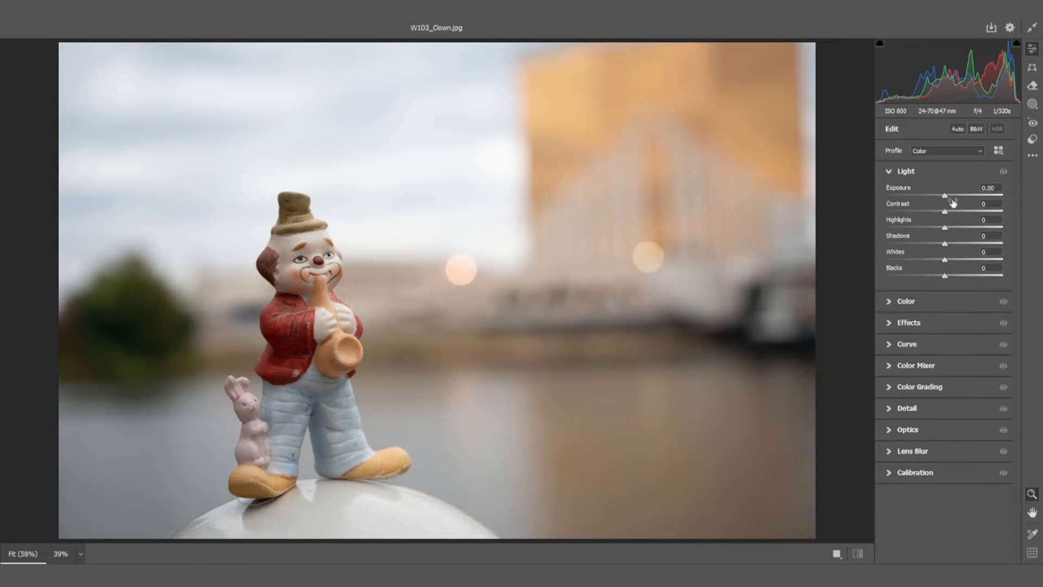
{"action": "left_click_drag", "start_coordinate": [944, 197], "coordinate": [991, 203]}
{"action": "mouse_move", "coordinate": [963, 202]}
{"action": "left_mouse_down"}
{"action": "mouse_move", "coordinate": [945, 201]}
{"action": "mouse_move", "coordinate": [986, 204]}
{"action": "mouse_move", "coordinate": [930, 199]}
{"action": "mouse_move", "coordinate": [959, 199]}
{"action": "mouse_move", "coordinate": [946, 199]}
{"action": "left_mouse_up"}
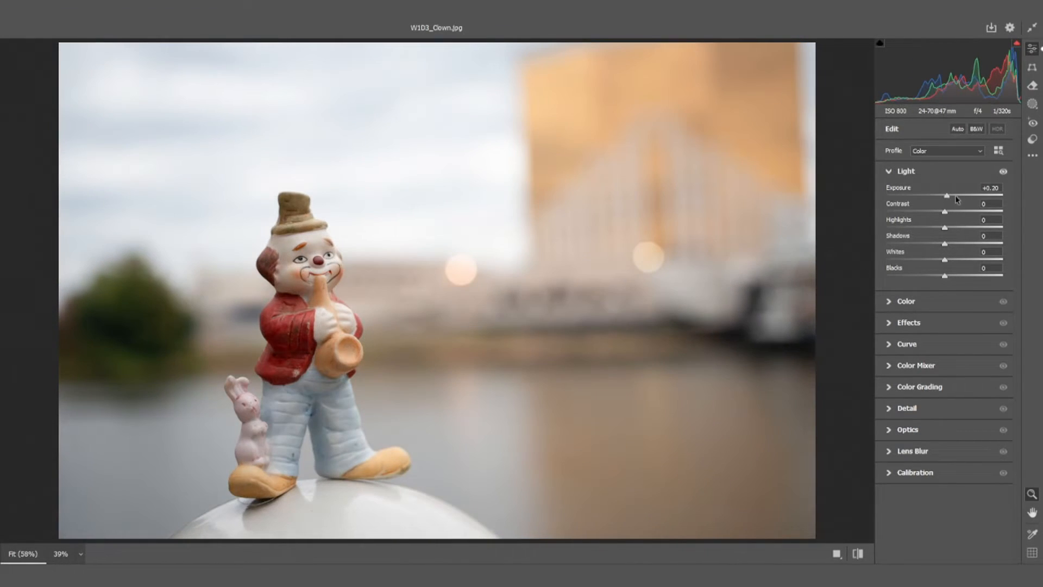
{"action": "left_click", "coordinate": [994, 188]}
{"action": "type", "text": "0"}
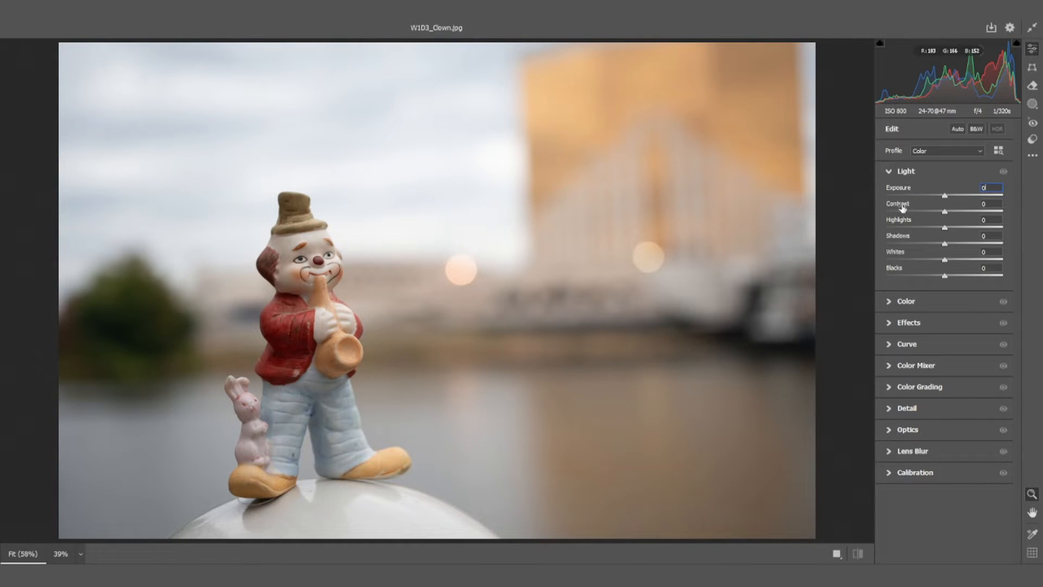
{"action": "right_click", "coordinate": [670, 139]}
{"action": "left_click", "coordinate": [704, 198]}
Adjust the photo's bright tones by setting Highlights to -100 and Whites to +66
{"action": "mouse_move", "coordinate": [945, 211]}
{"action": "left_mouse_down"}
{"action": "mouse_move", "coordinate": [1019, 213]}
{"action": "mouse_move", "coordinate": [883, 216]}
{"action": "mouse_move", "coordinate": [999, 215]}
{"action": "mouse_move", "coordinate": [945, 223]}
{"action": "left_mouse_up"}
{"action": "left_click_drag", "start_coordinate": [943, 229], "coordinate": [997, 250]}
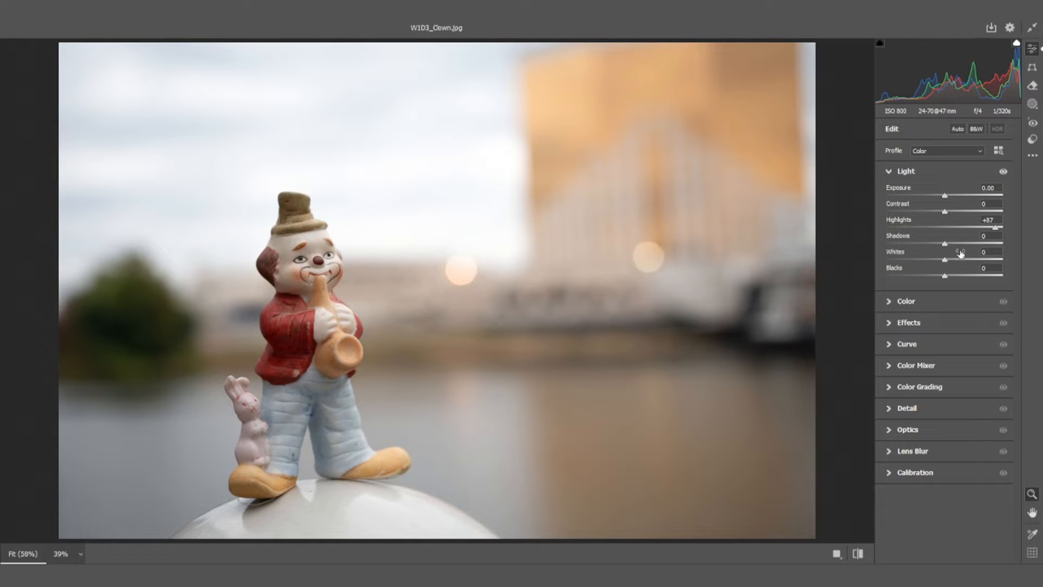
{"action": "left_click_drag", "start_coordinate": [996, 232], "coordinate": [980, 261]}
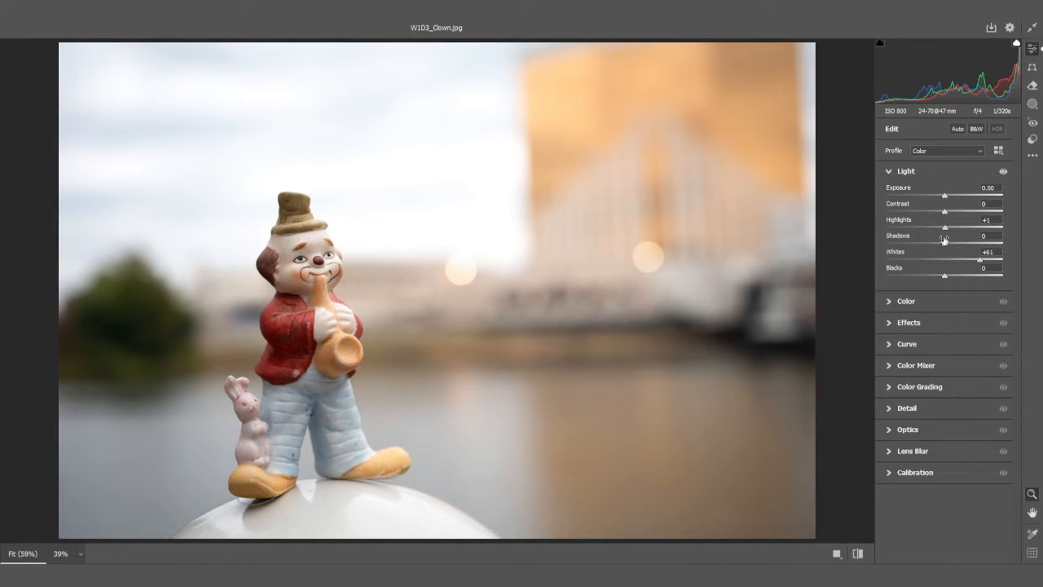
{"action": "left_click_drag", "start_coordinate": [946, 228], "coordinate": [871, 263]}
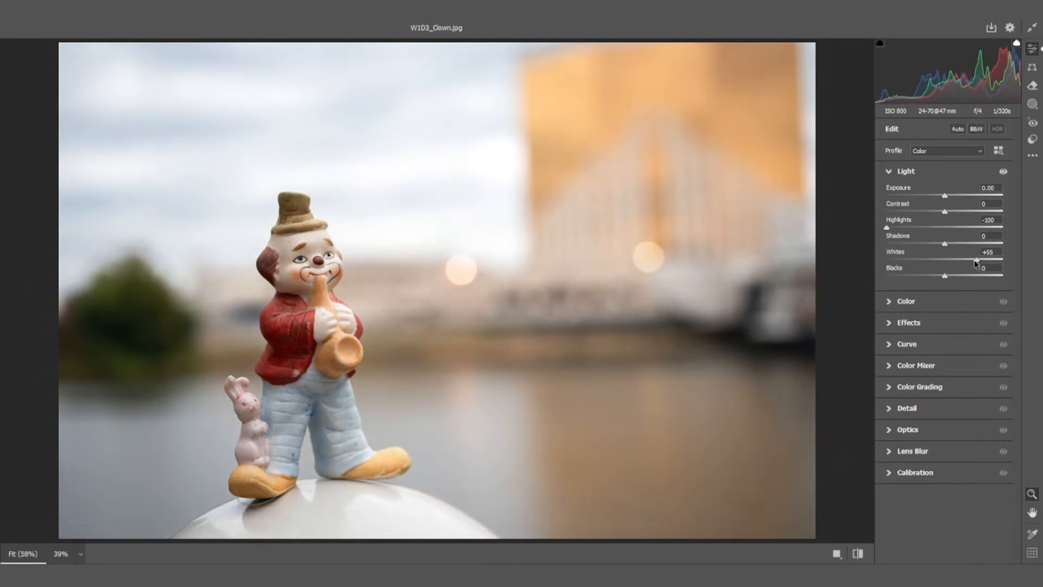
{"action": "left_click_drag", "start_coordinate": [972, 263], "coordinate": [967, 263]}
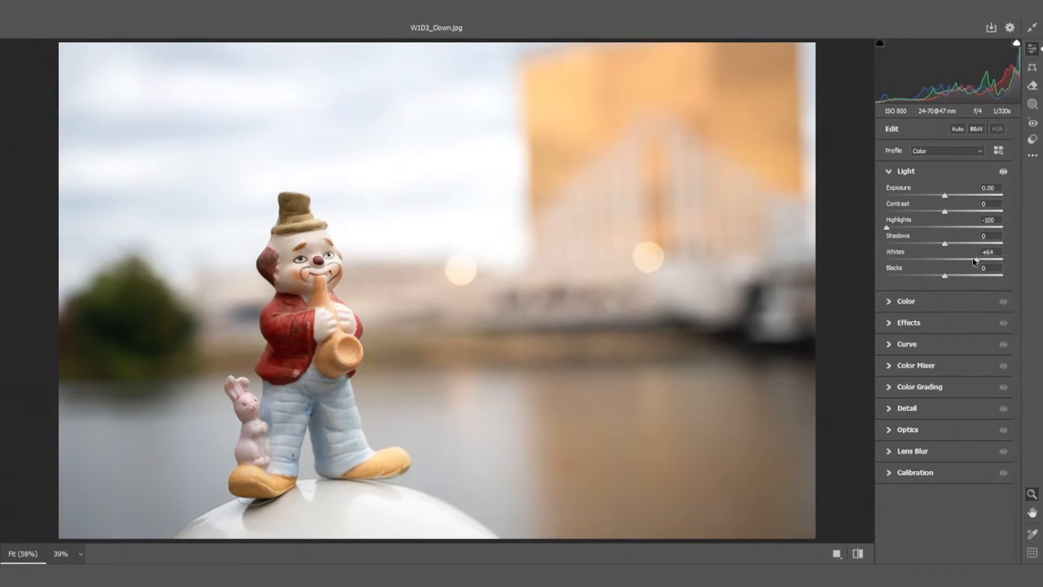
Try Whites at +23 and Blacks at -21, reset all Light values to 0 and collapse the Light settings
{"action": "left_click_drag", "start_coordinate": [966, 263], "coordinate": [958, 263]}
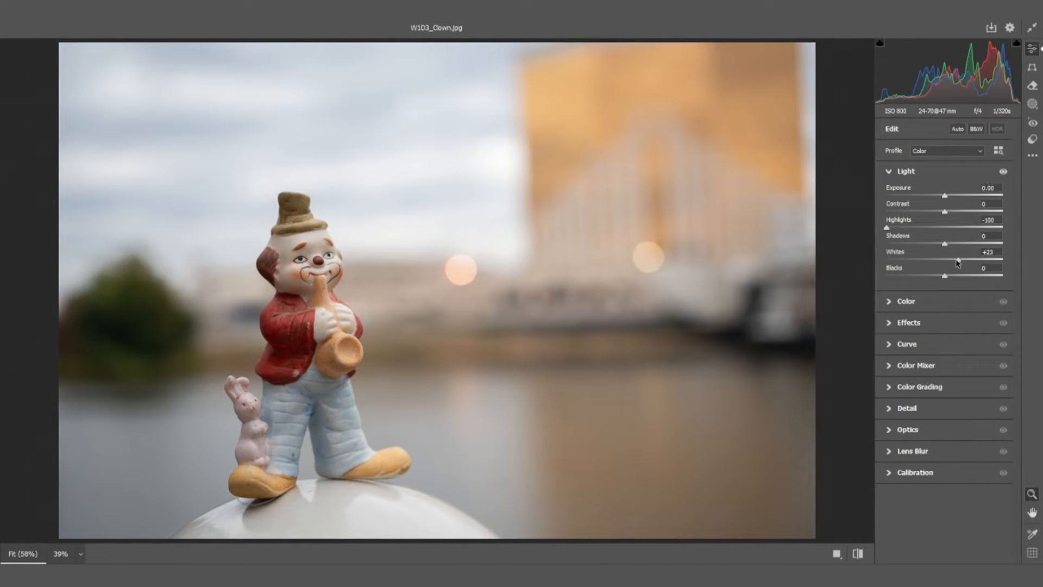
{"action": "mouse_move", "coordinate": [944, 276]}
{"action": "left_mouse_down"}
{"action": "mouse_move", "coordinate": [900, 278]}
{"action": "mouse_move", "coordinate": [961, 279]}
{"action": "mouse_move", "coordinate": [918, 280]}
{"action": "mouse_move", "coordinate": [957, 288]}
{"action": "mouse_move", "coordinate": [926, 288]}
{"action": "mouse_move", "coordinate": [948, 291]}
{"action": "mouse_move", "coordinate": [933, 282]}
{"action": "left_mouse_up"}
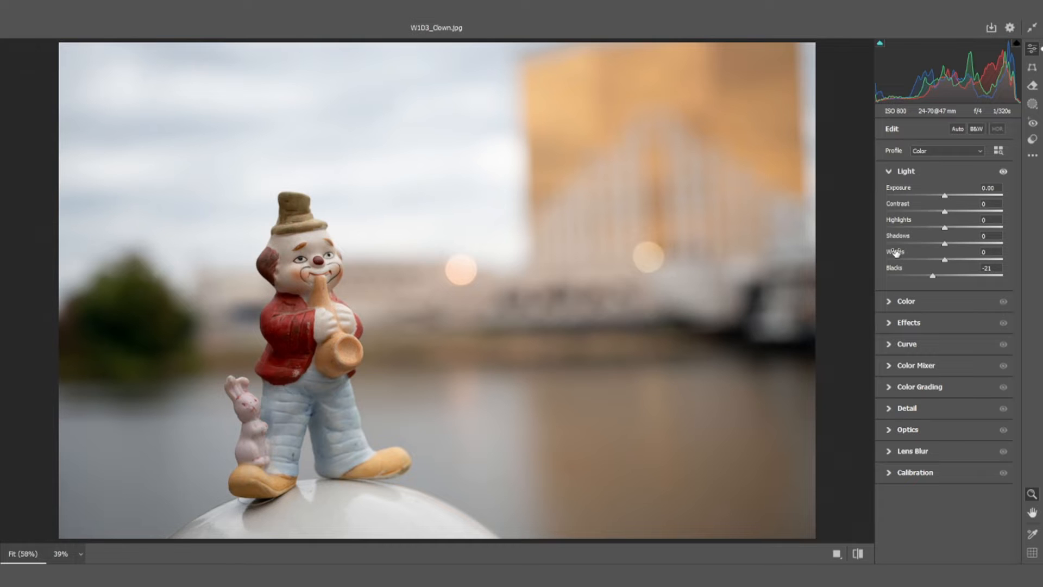
{"action": "mouse_move", "coordinate": [895, 252]}
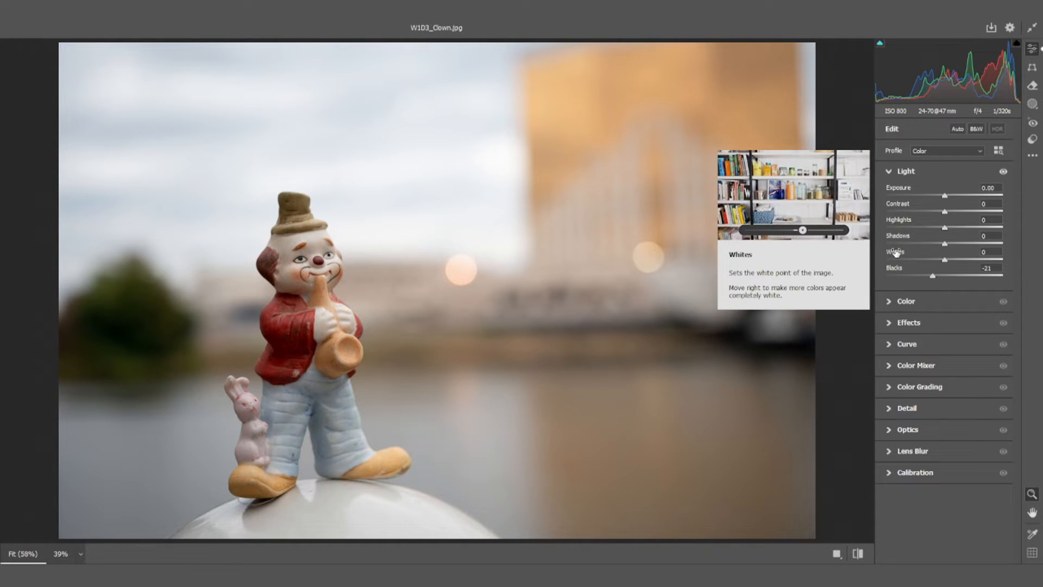
{"action": "double_click", "coordinate": [968, 269]}
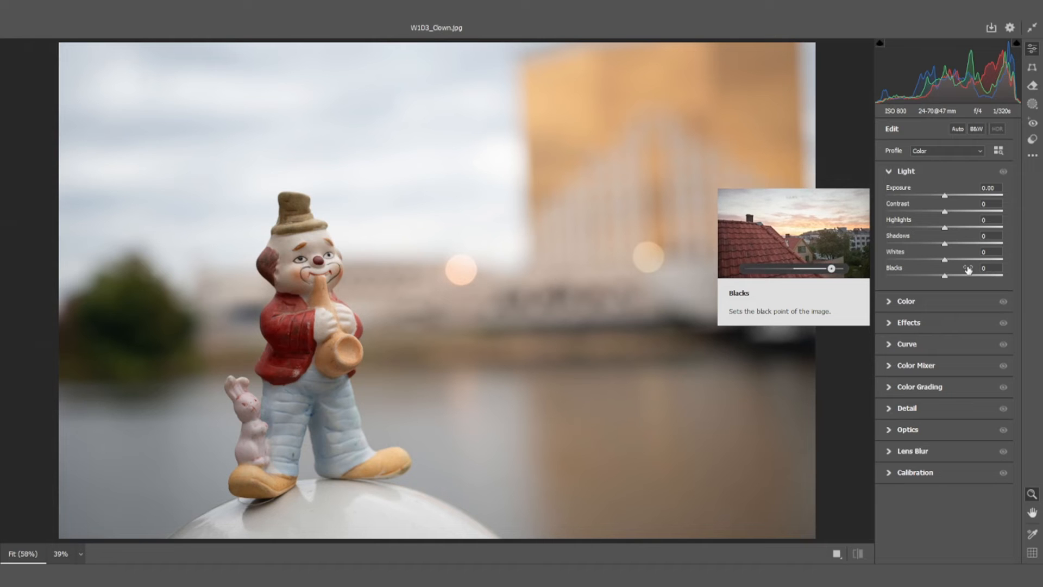
{"action": "left_click", "coordinate": [889, 171]}
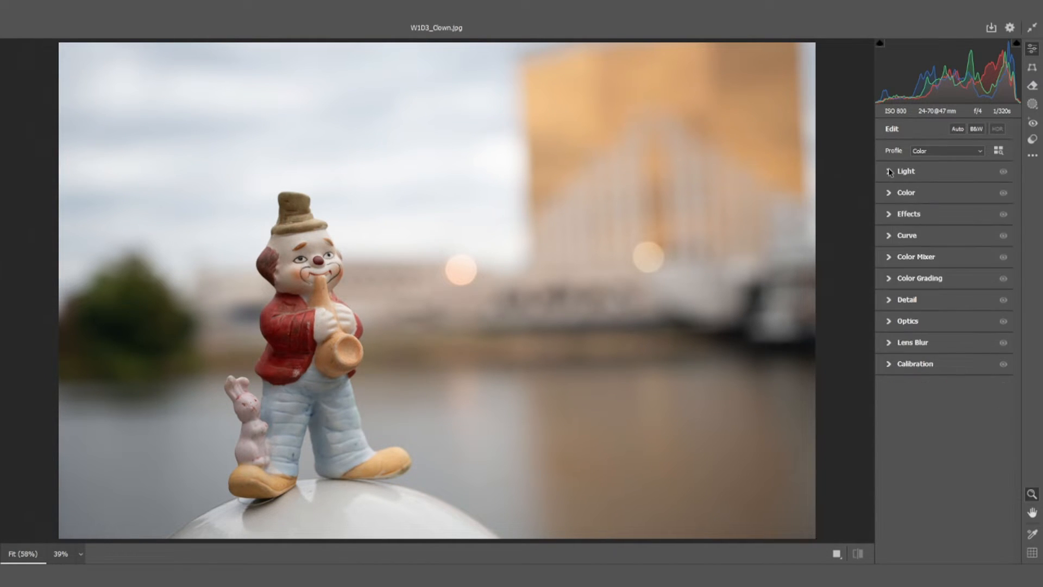
In the Color settings, try Temperature +16 and Tint -28, and correct the white balance by sampling the white dome under the figurine
{"action": "left_click", "coordinate": [889, 193]}
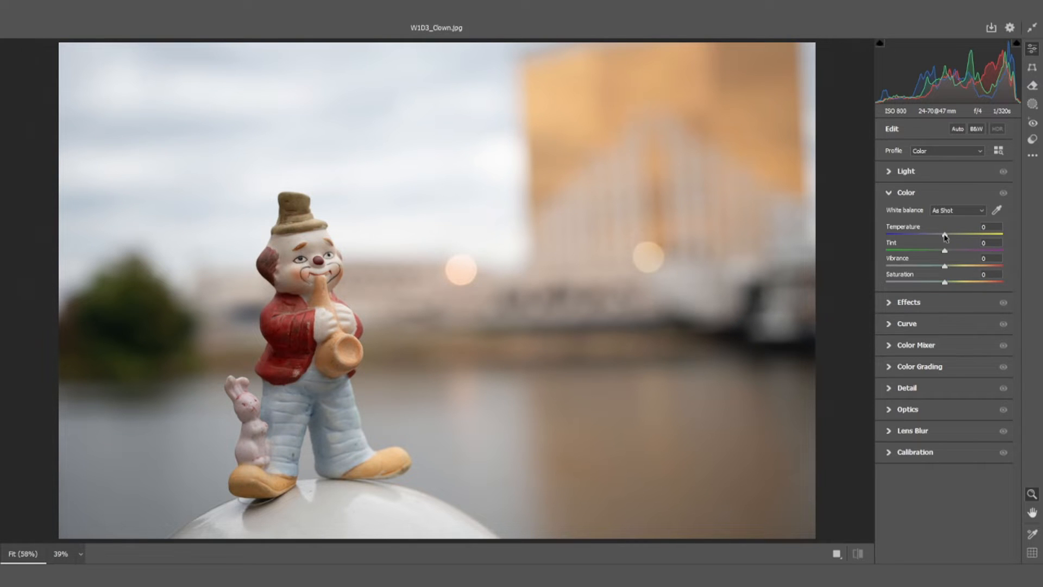
{"action": "left_click_drag", "start_coordinate": [945, 236], "coordinate": [929, 258]}
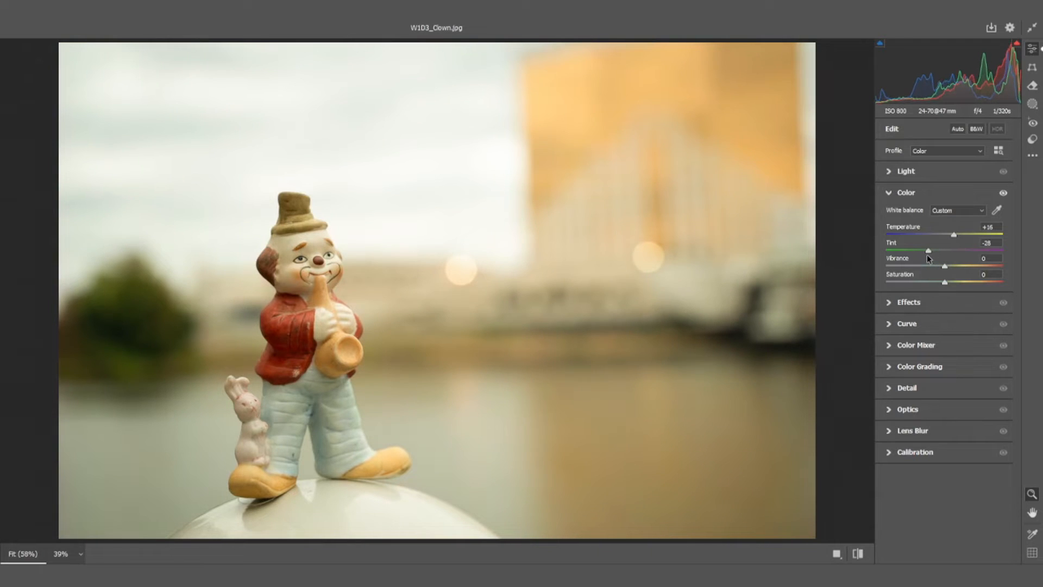
{"action": "left_click", "coordinate": [996, 212]}
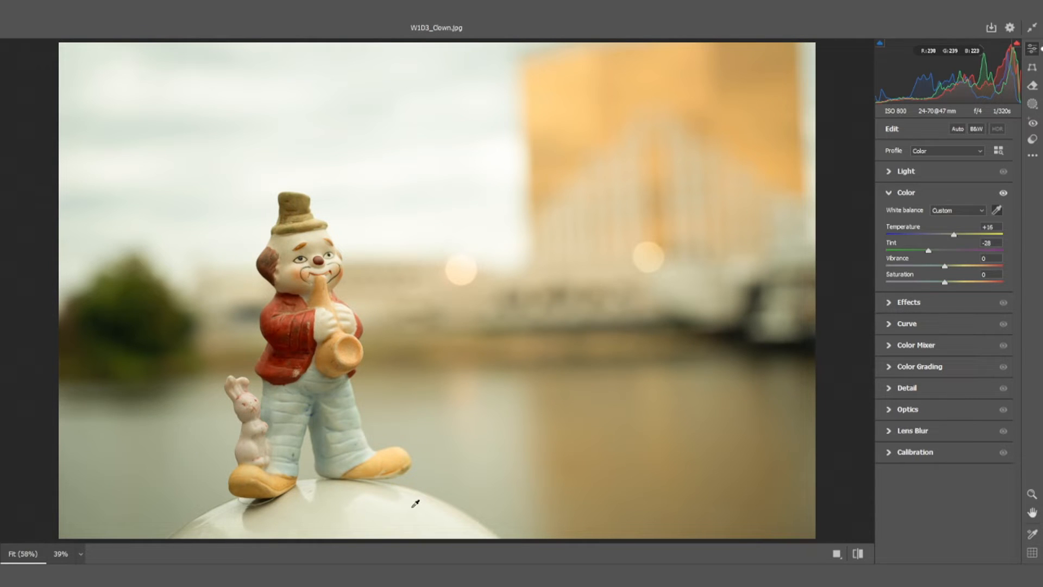
{"action": "left_click", "coordinate": [380, 498]}
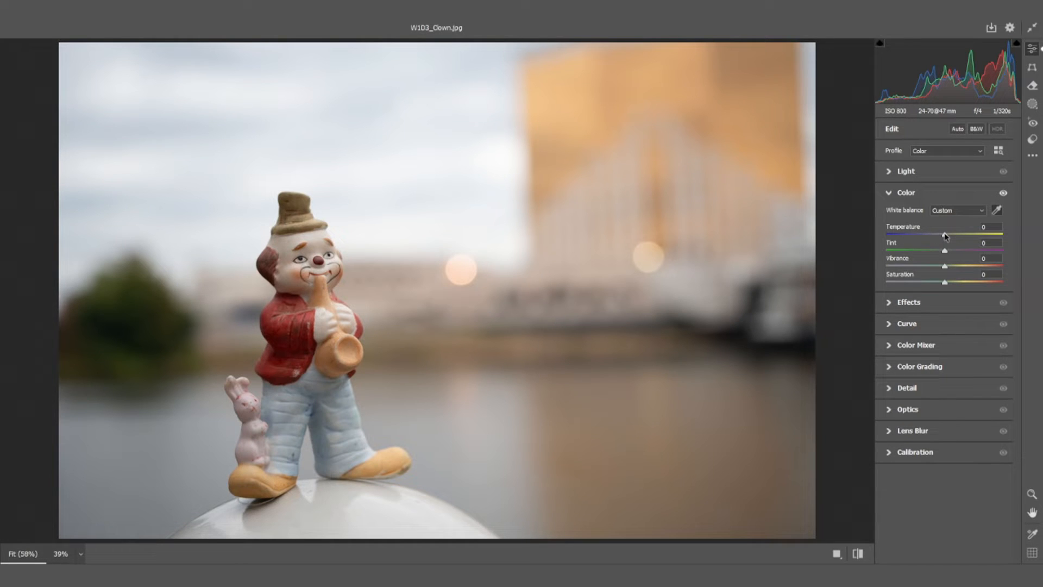
Cool the photo with Temperature -11, and try Saturation at -100 and +100 before setting it back to 0
{"action": "left_click_drag", "start_coordinate": [945, 235], "coordinate": [938, 235]}
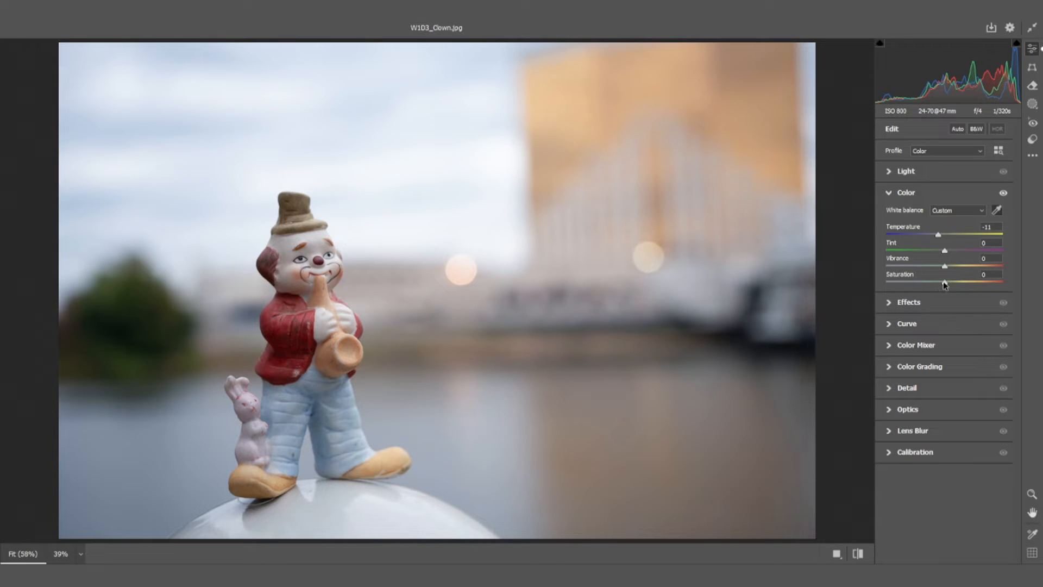
{"action": "left_click_drag", "start_coordinate": [944, 284], "coordinate": [872, 286]}
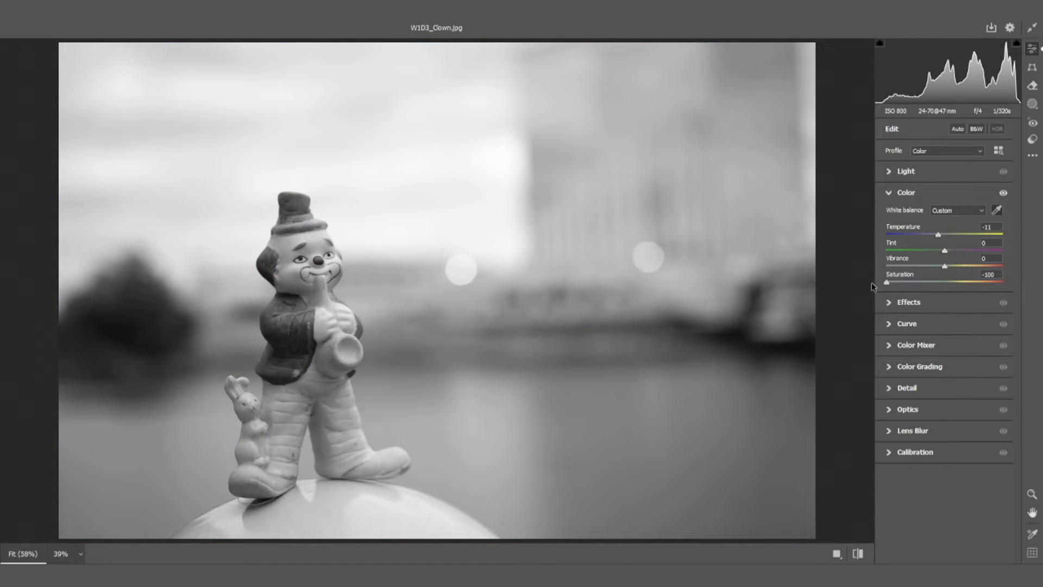
{"action": "left_click_drag", "start_coordinate": [872, 287], "coordinate": [1019, 281]}
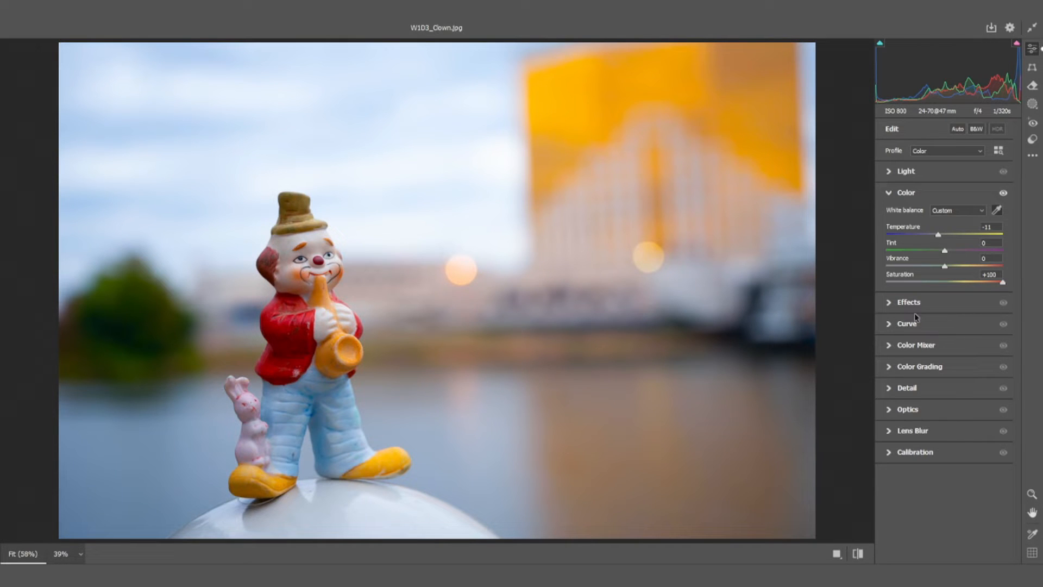
{"action": "left_click", "coordinate": [991, 274]}
{"action": "type", "text": "0"}
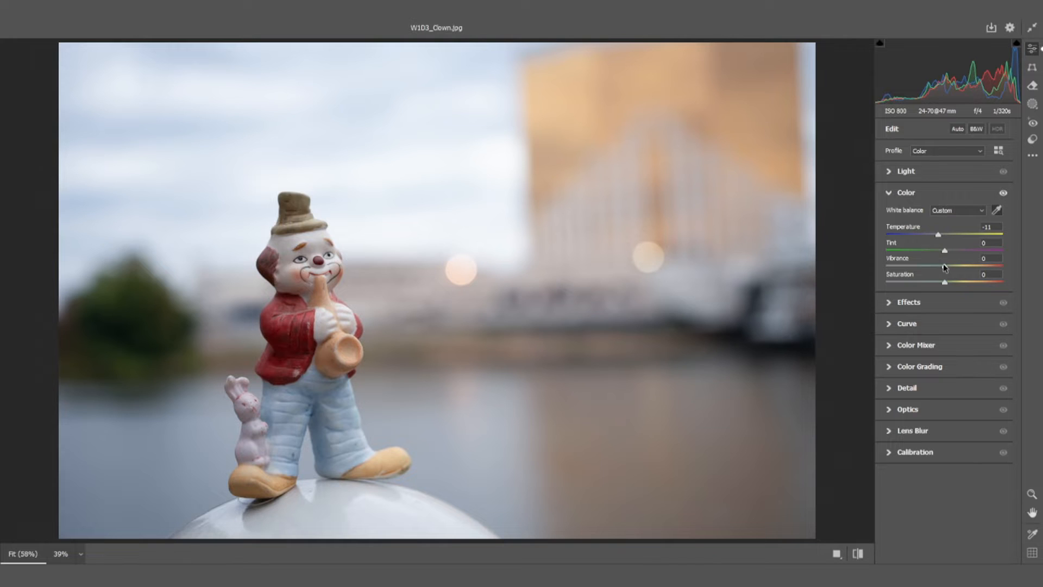
Try Vibrance at -100 and +100, and set it to +5
{"action": "left_click_drag", "start_coordinate": [944, 267], "coordinate": [824, 265]}
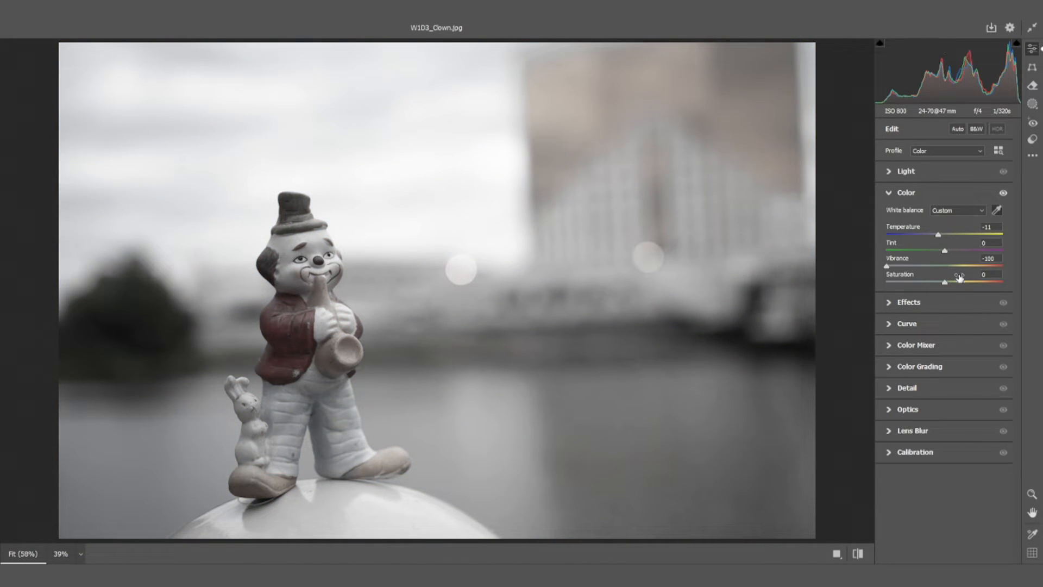
{"action": "left_click_drag", "start_coordinate": [887, 268], "coordinate": [1035, 272]}
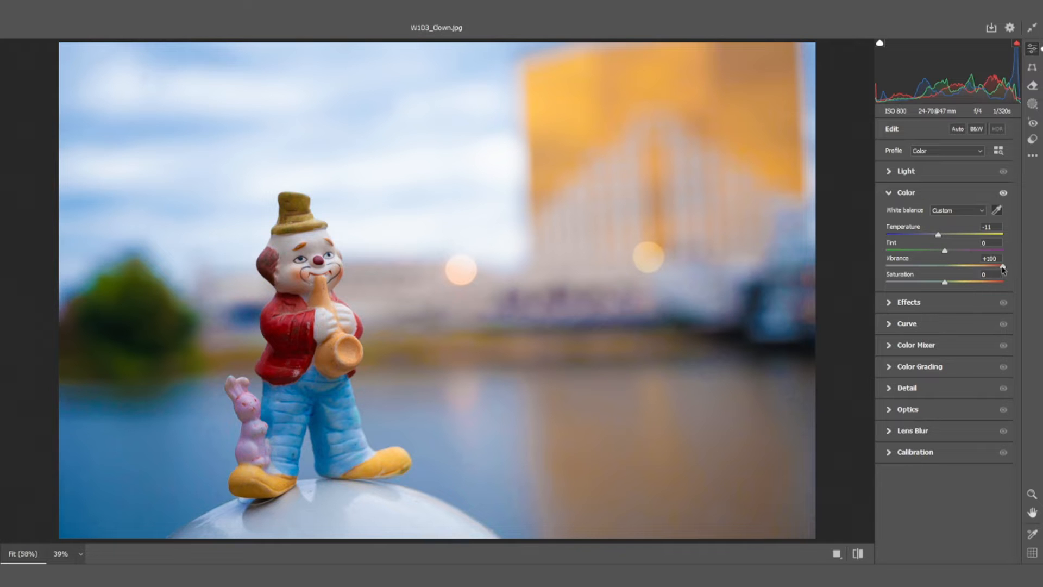
{"action": "left_click_drag", "start_coordinate": [1003, 268], "coordinate": [947, 266]}
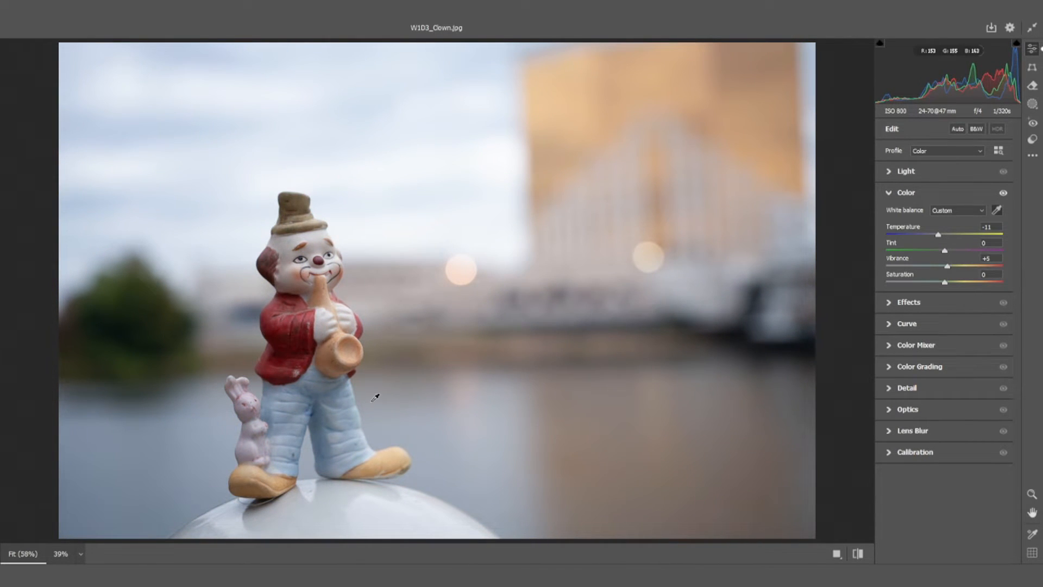
Examine the blurred waterfront background beside the clown at high magnification with the Zoom tool
{"action": "key", "text": "z"}
{"action": "left_click_drag", "start_coordinate": [493, 396], "coordinate": [577, 358]}
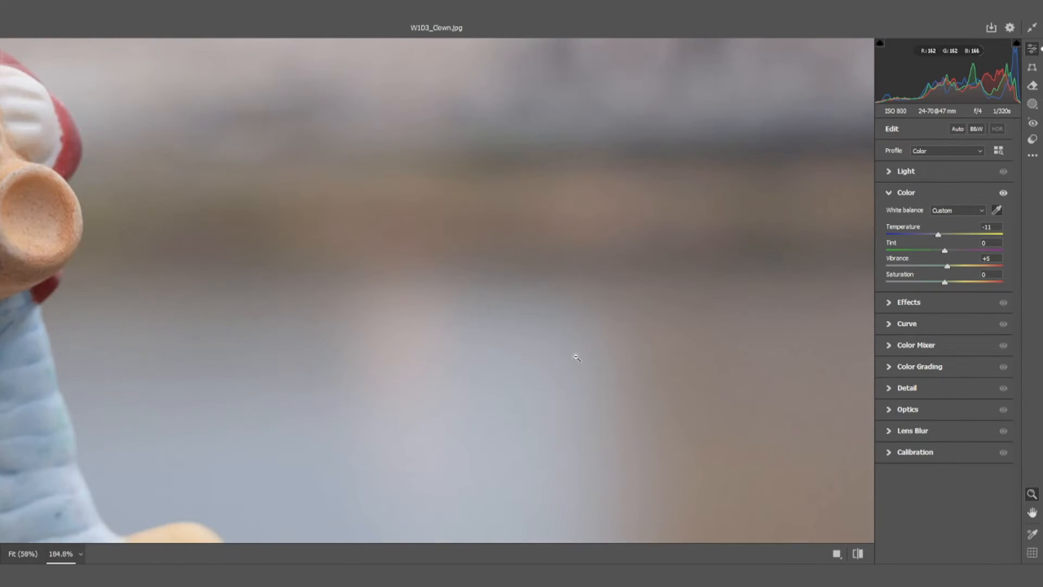
{"action": "left_click_drag", "start_coordinate": [191, 211], "coordinate": [366, 274]}
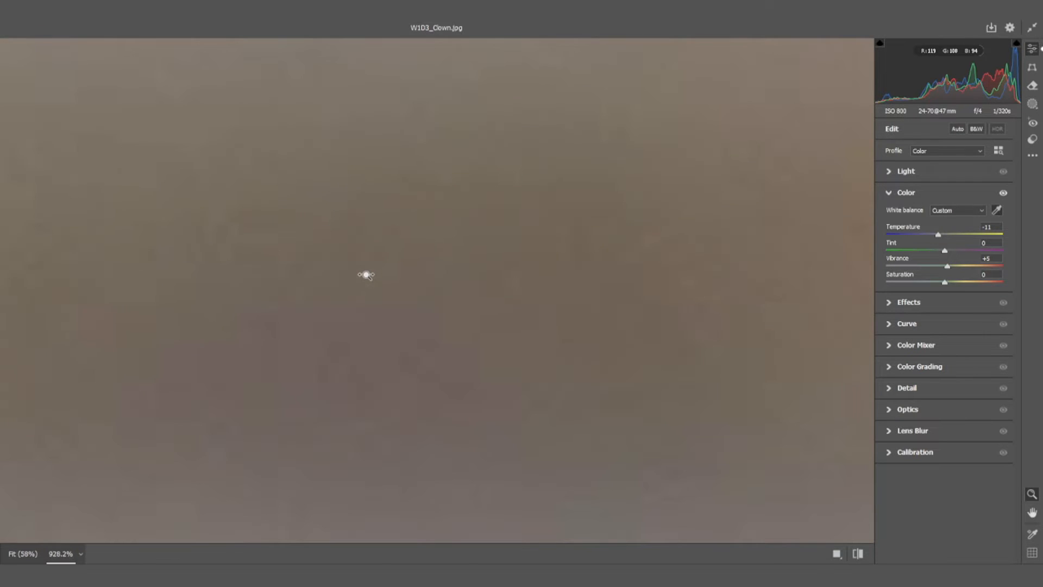
{"action": "left_click_drag", "start_coordinate": [644, 313], "coordinate": [406, 339]}
{"action": "left_click_drag", "start_coordinate": [608, 357], "coordinate": [589, 344]}
{"action": "right_click", "coordinate": [614, 327]}
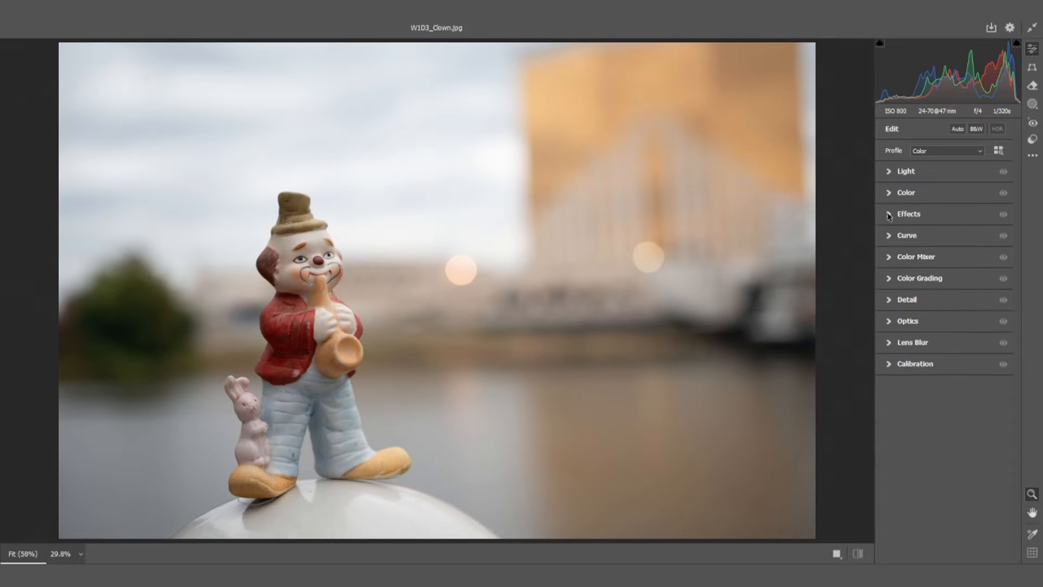
Expand the Effects settings and try Clarity +5, Dehaze +15 and Vignette -30 on the photo
{"action": "left_click", "coordinate": [889, 215]}
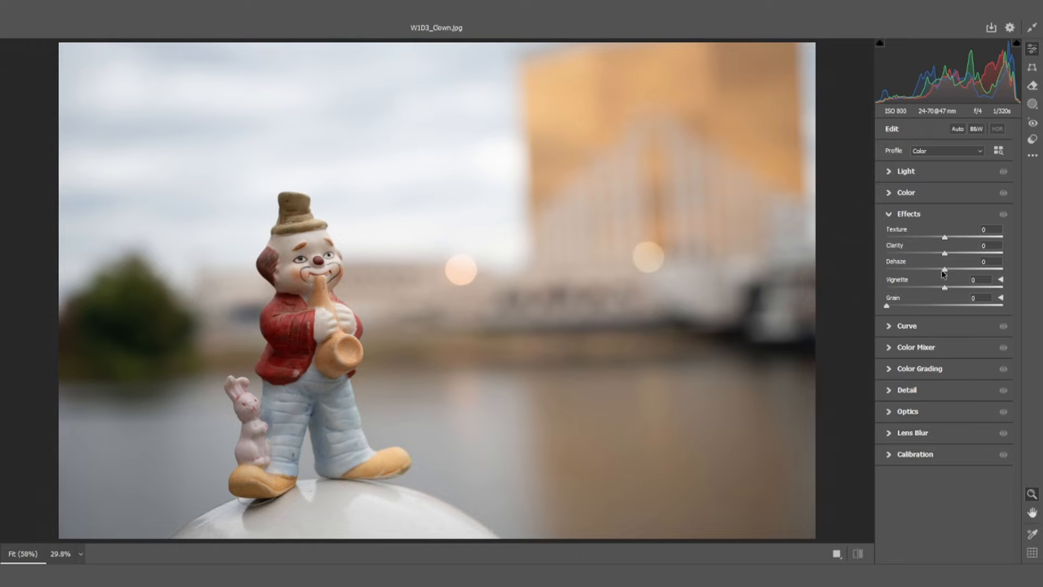
{"action": "mouse_move", "coordinate": [948, 271]}
{"action": "left_mouse_down"}
{"action": "mouse_move", "coordinate": [1011, 271]}
{"action": "mouse_move", "coordinate": [877, 272]}
{"action": "mouse_move", "coordinate": [957, 273]}
{"action": "mouse_move", "coordinate": [944, 275]}
{"action": "left_mouse_up"}
{"action": "mouse_move", "coordinate": [944, 273]}
{"action": "left_mouse_down"}
{"action": "mouse_move", "coordinate": [958, 273]}
{"action": "mouse_move", "coordinate": [948, 274]}
{"action": "left_mouse_up"}
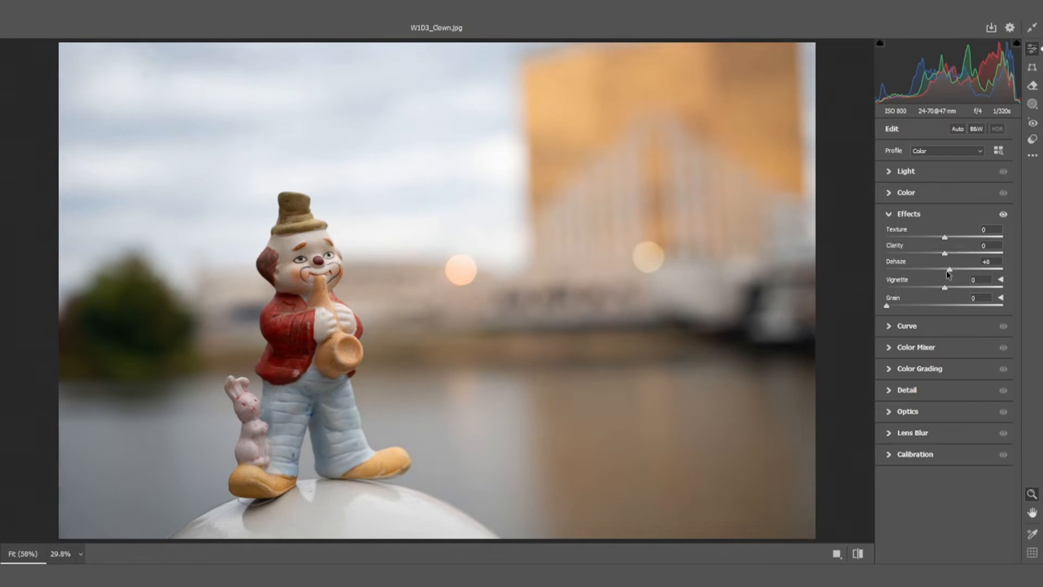
{"action": "left_click_drag", "start_coordinate": [944, 237], "coordinate": [928, 288]}
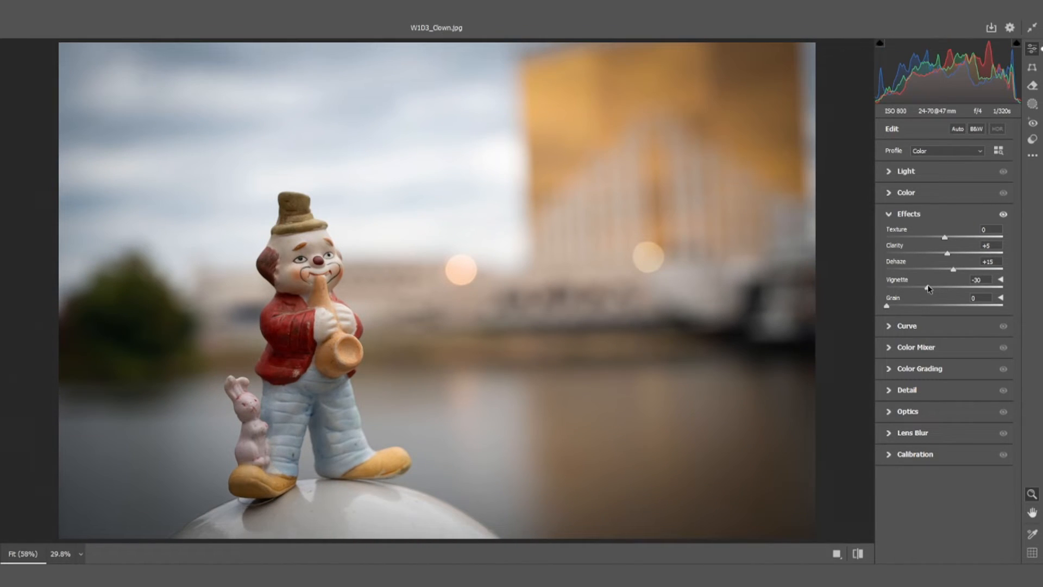
Set Vignette back to 0 and try adding Grain to the photo
{"action": "left_click", "coordinate": [983, 280]}
{"action": "type", "text": "0"}
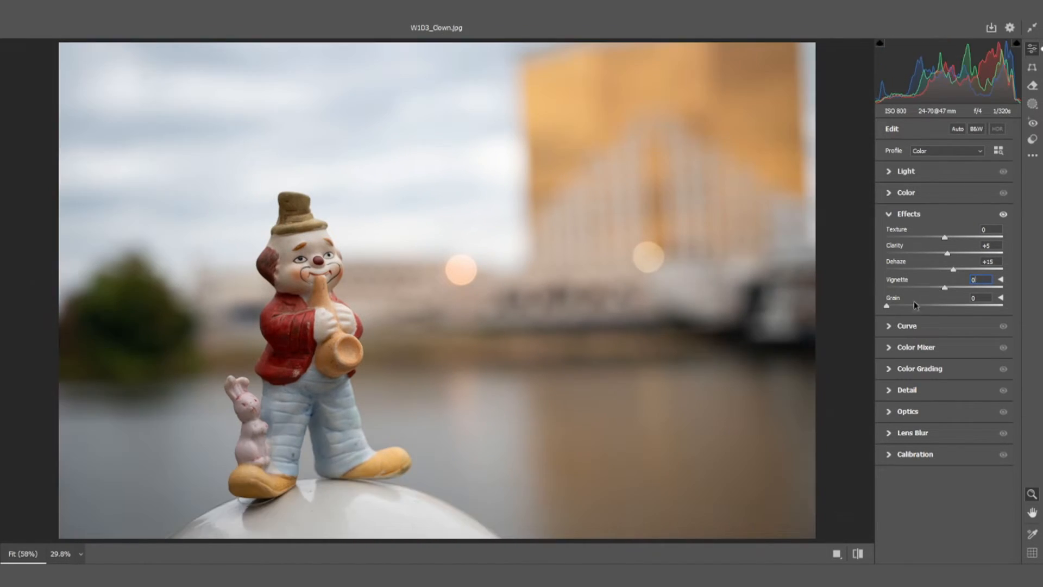
{"action": "mouse_move", "coordinate": [895, 308]}
{"action": "left_mouse_down"}
{"action": "mouse_move", "coordinate": [1001, 304]}
{"action": "mouse_move", "coordinate": [902, 305]}
{"action": "mouse_move", "coordinate": [943, 303]}
{"action": "mouse_move", "coordinate": [913, 308]}
{"action": "left_mouse_up"}
Expand the Curve settings, try a strong S-curve with the shadow point at Input 75, Output 30, and soften its contrast
{"action": "left_click", "coordinate": [906, 324]}
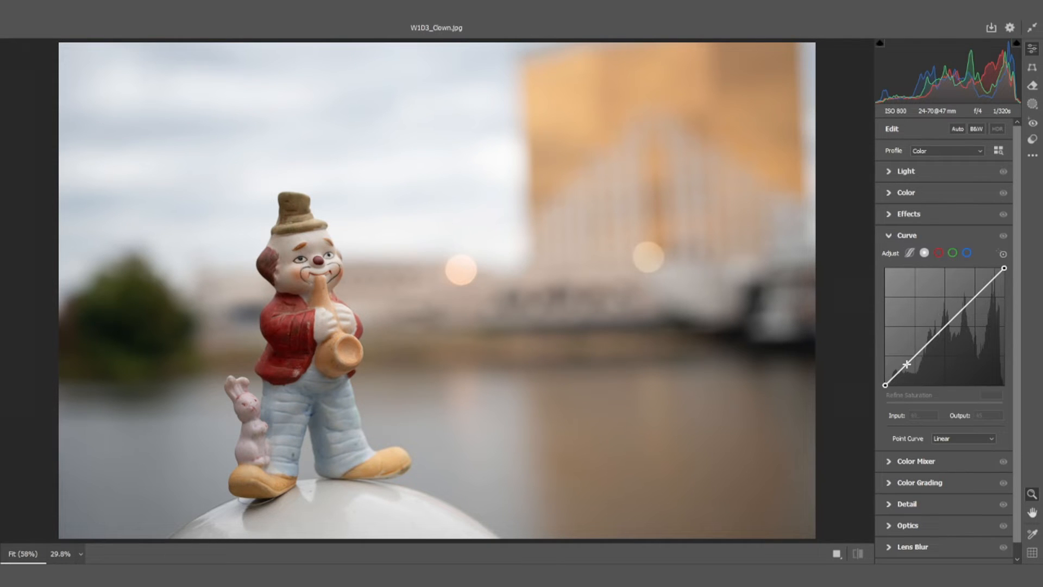
{"action": "left_click_drag", "start_coordinate": [906, 364], "coordinate": [914, 370]}
{"action": "left_click_drag", "start_coordinate": [968, 315], "coordinate": [958, 302]}
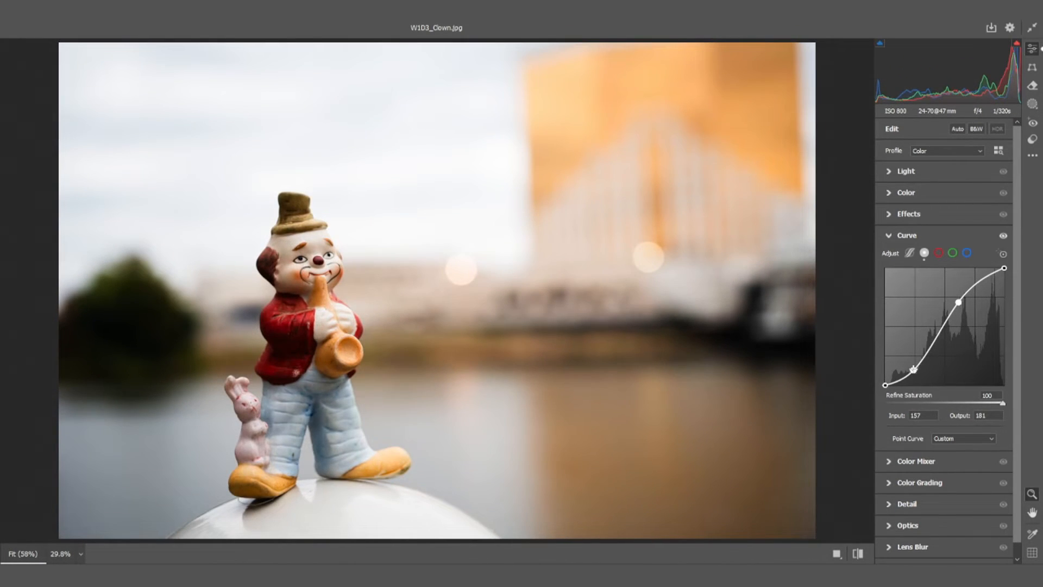
{"action": "left_click_drag", "start_coordinate": [913, 370], "coordinate": [919, 371]}
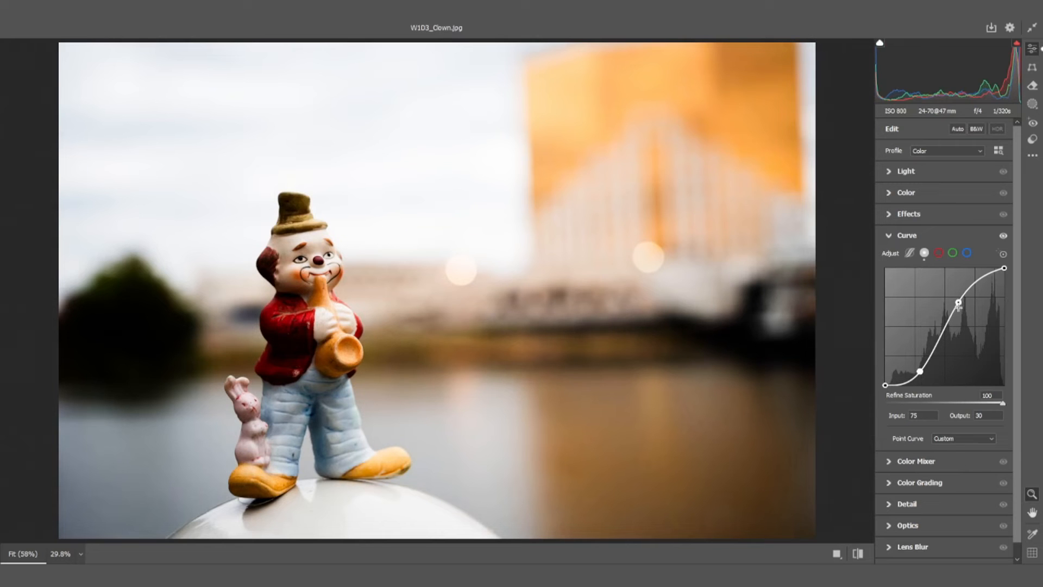
{"action": "left_click_drag", "start_coordinate": [958, 302], "coordinate": [973, 308]}
{"action": "left_click_drag", "start_coordinate": [920, 373], "coordinate": [909, 361]}
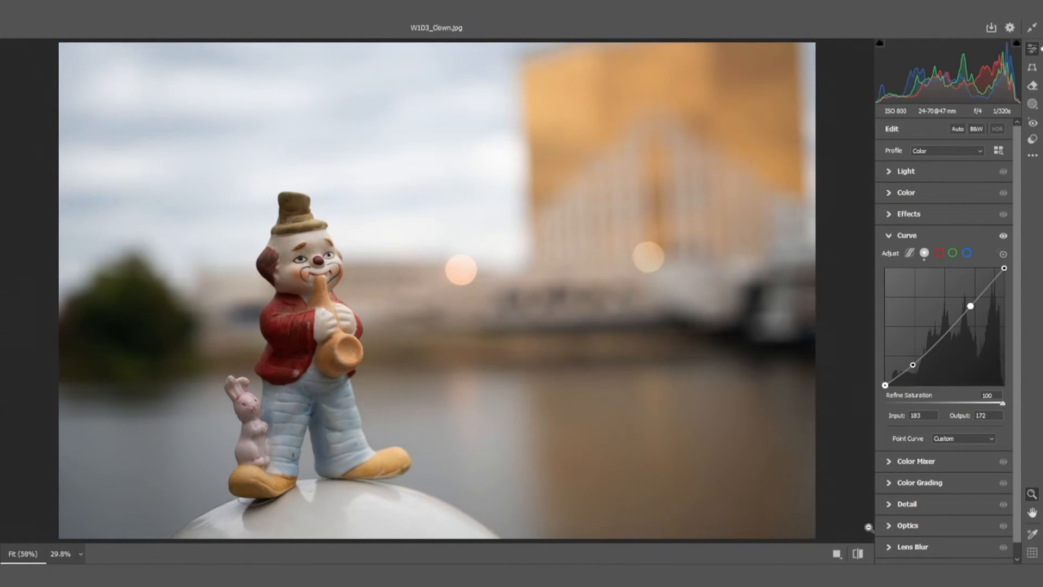
Compare the curve-adjusted photo with its default settings by switching repeatedly between the two views
{"action": "left_click", "coordinate": [857, 554]}
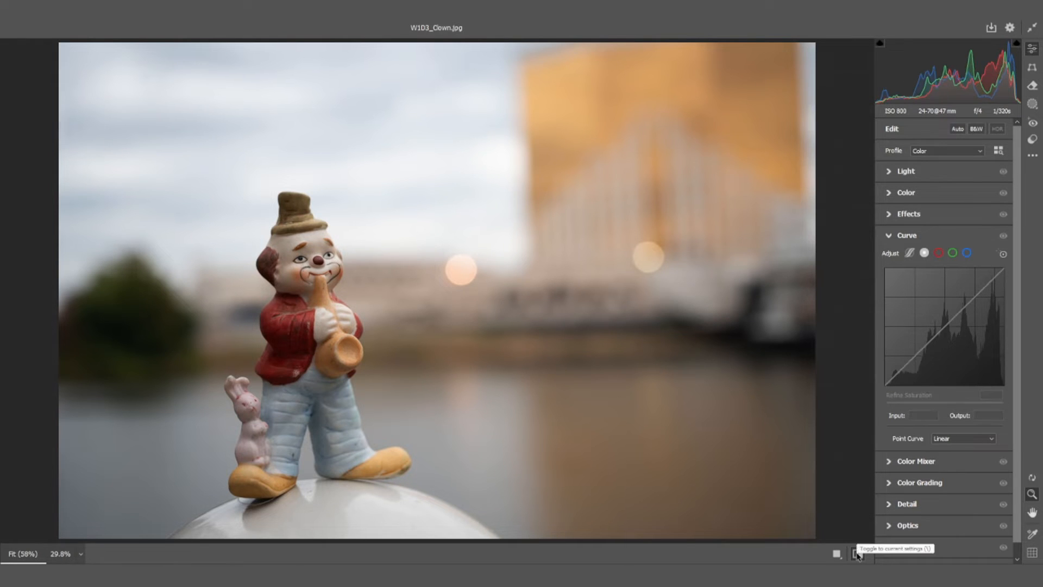
{"action": "left_click", "coordinate": [857, 554]}
{"action": "left_click", "coordinate": [857, 554]}
{"action": "left_click", "coordinate": [858, 554]}
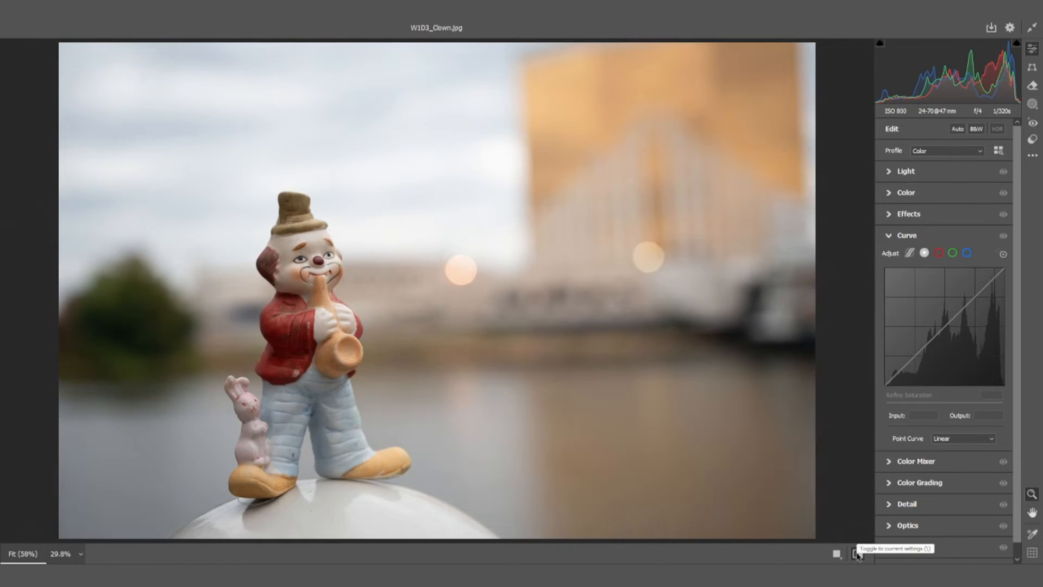
{"action": "left_click", "coordinate": [857, 554]}
{"action": "left_click", "coordinate": [857, 554]}
{"action": "left_click", "coordinate": [857, 554]}
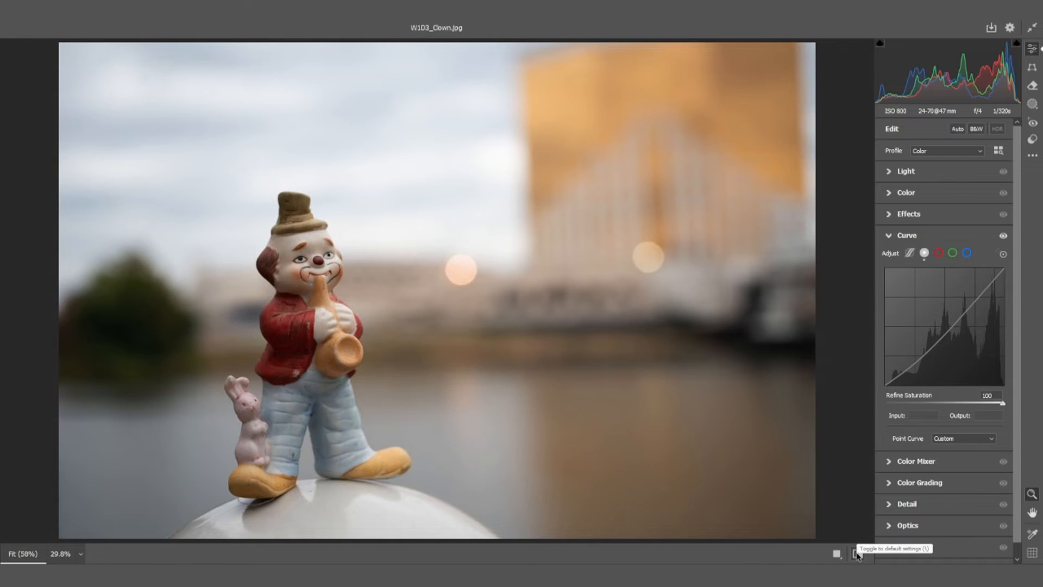
{"action": "left_click", "coordinate": [857, 554]}
{"action": "left_click", "coordinate": [857, 554]}
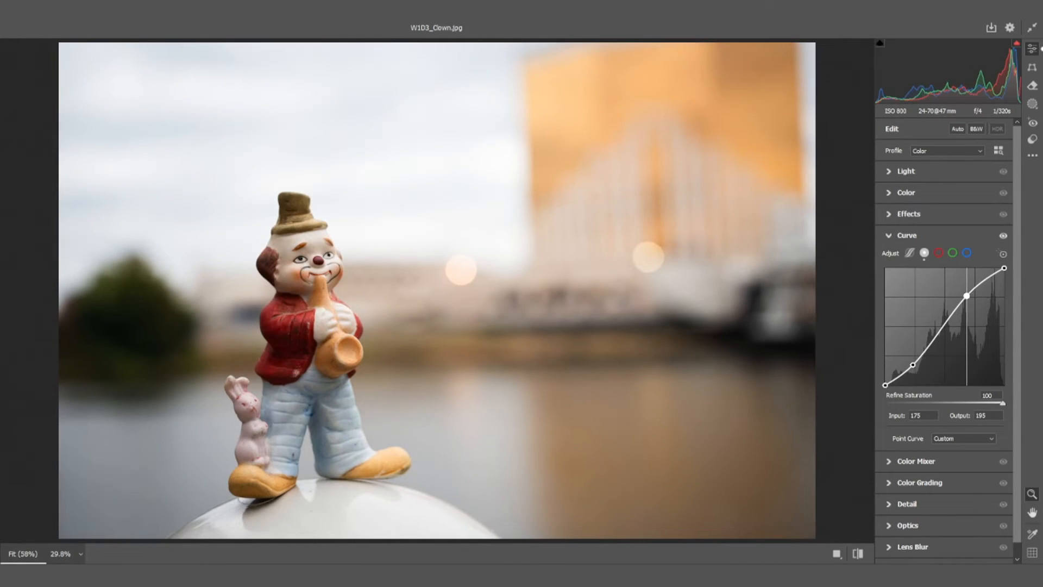
Try an extreme curve with the highlight point at Input 204, Output 42, rework it into an S-curve and reset it to Linear
{"action": "left_click_drag", "start_coordinate": [967, 299], "coordinate": [980, 365]}
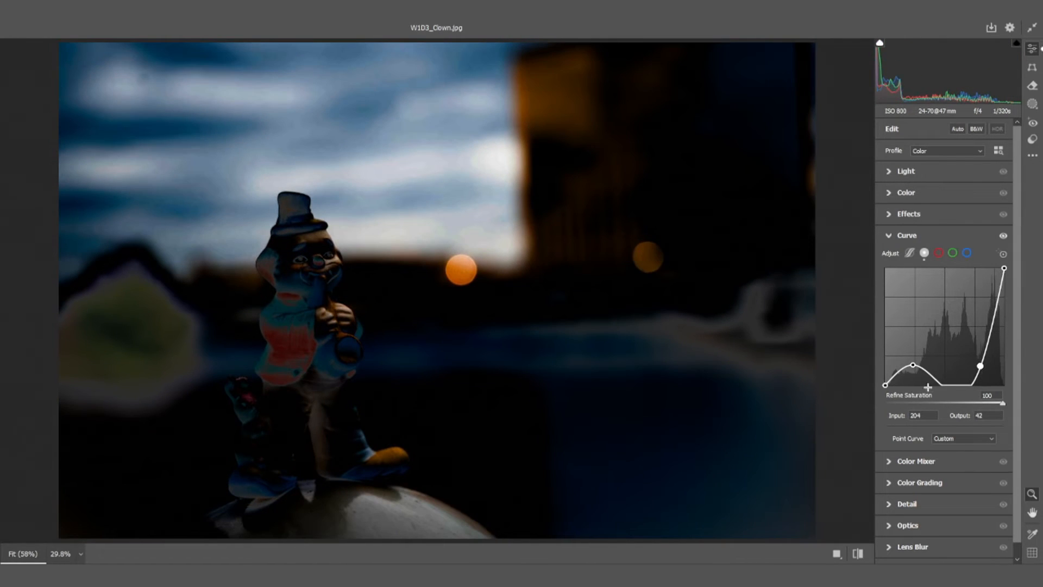
{"action": "left_click_drag", "start_coordinate": [913, 367], "coordinate": [971, 303]}
{"action": "left_click_drag", "start_coordinate": [922, 363], "coordinate": [921, 367]}
{"action": "right_click", "coordinate": [971, 304]}
{"action": "left_click", "coordinate": [806, 350]}
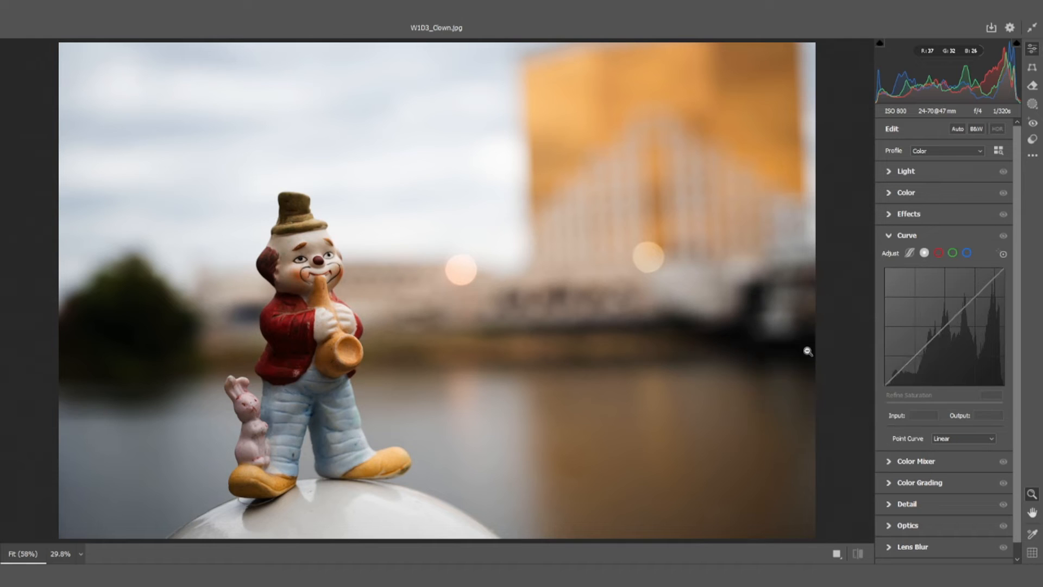
Collapse the Curve settings and display the Hue adjustments of the Color Mixer
{"action": "left_click", "coordinate": [887, 240]}
{"action": "left_click", "coordinate": [889, 257]}
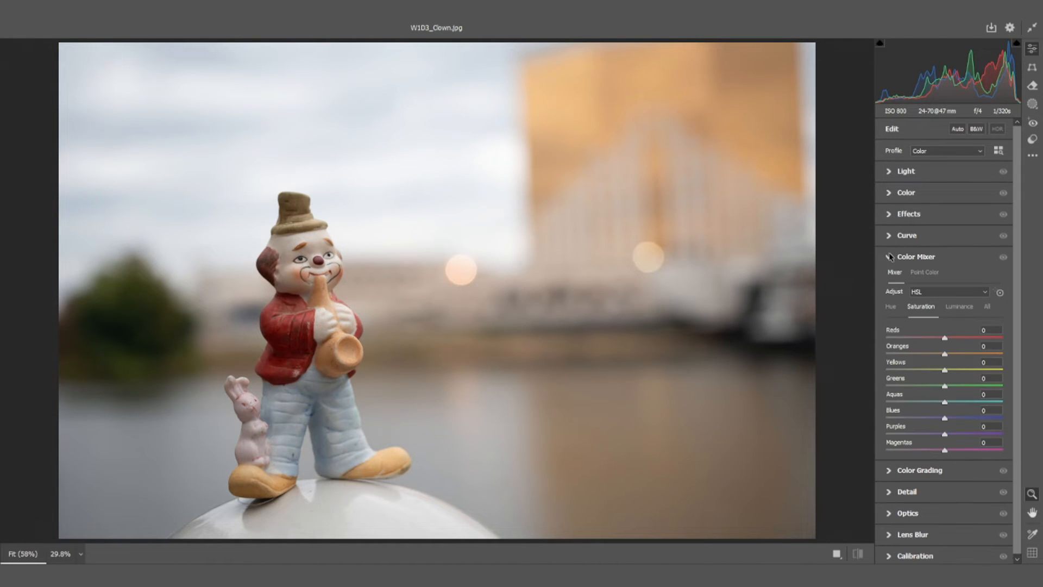
{"action": "left_click", "coordinate": [893, 307]}
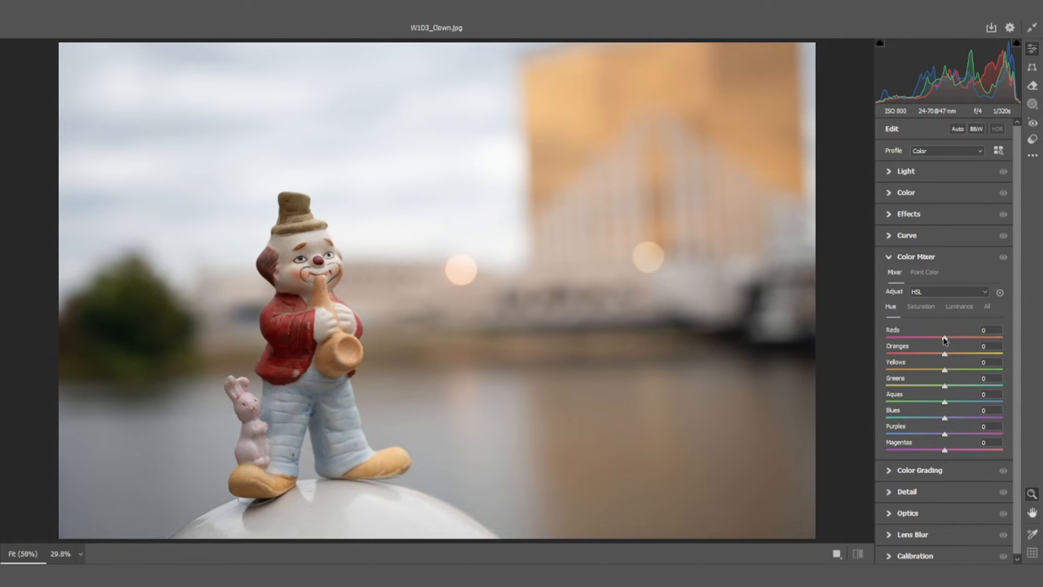
View the Saturation and Luminance adjustments of the Color Mixer and return to Hue
{"action": "left_click", "coordinate": [917, 309]}
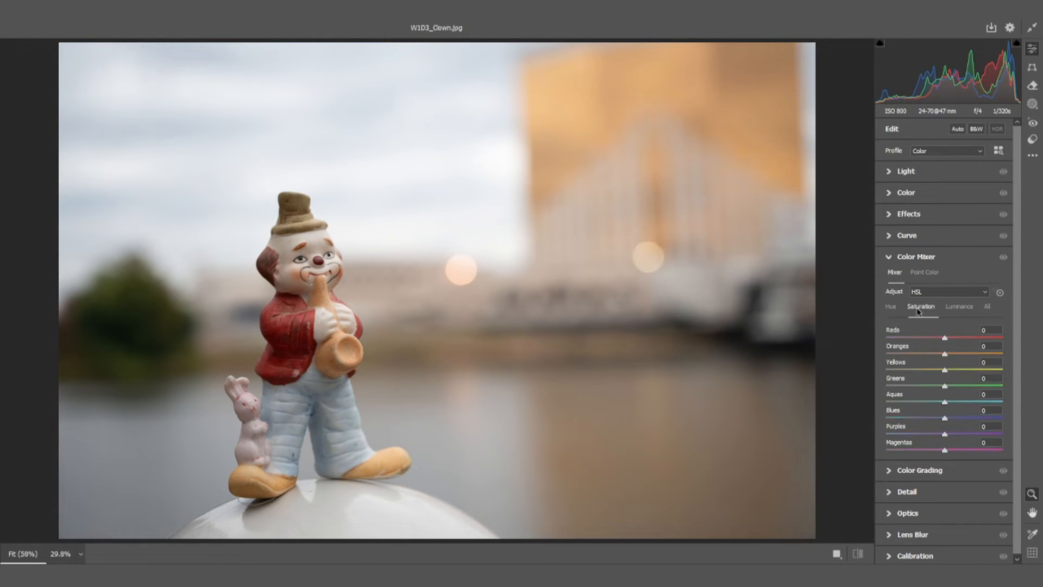
{"action": "left_click", "coordinate": [950, 307]}
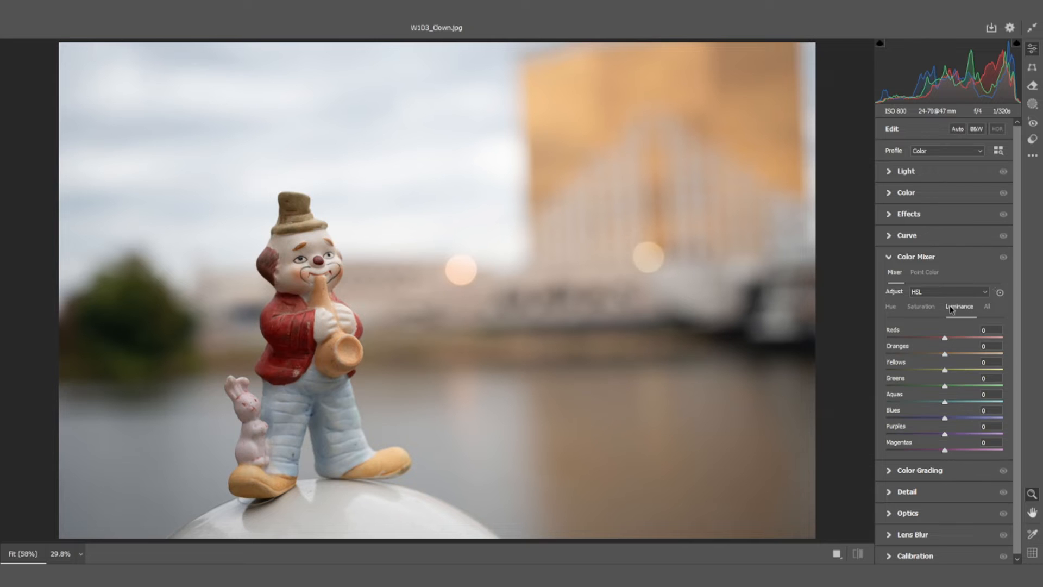
{"action": "left_click", "coordinate": [894, 309]}
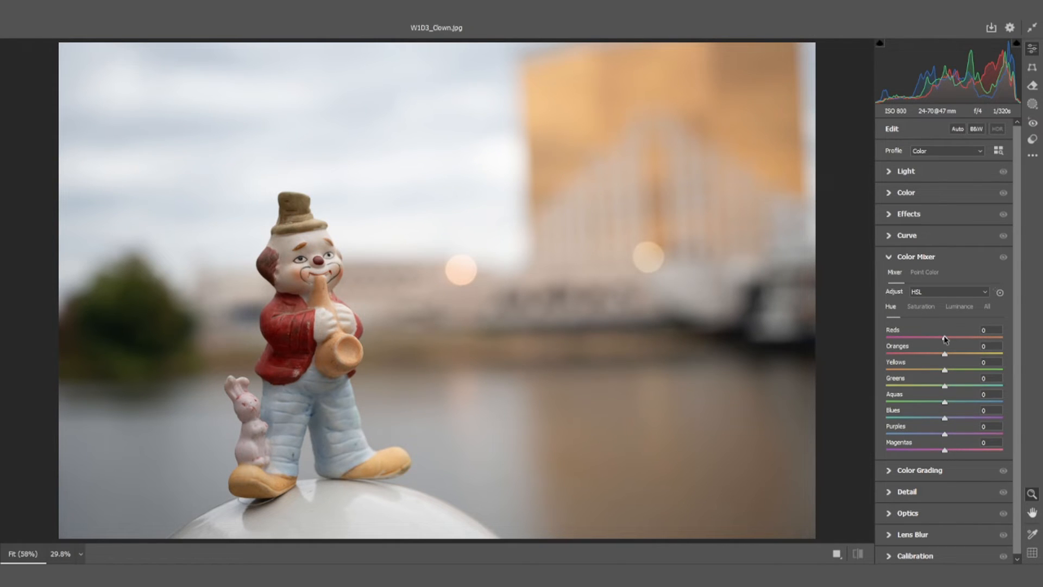
Try Color Mixer hues of Reds -50, Oranges -36 and Yellows +11, with saturation of Reds -86 and Yellows +93
{"action": "left_click_drag", "start_coordinate": [945, 340], "coordinate": [956, 403]}
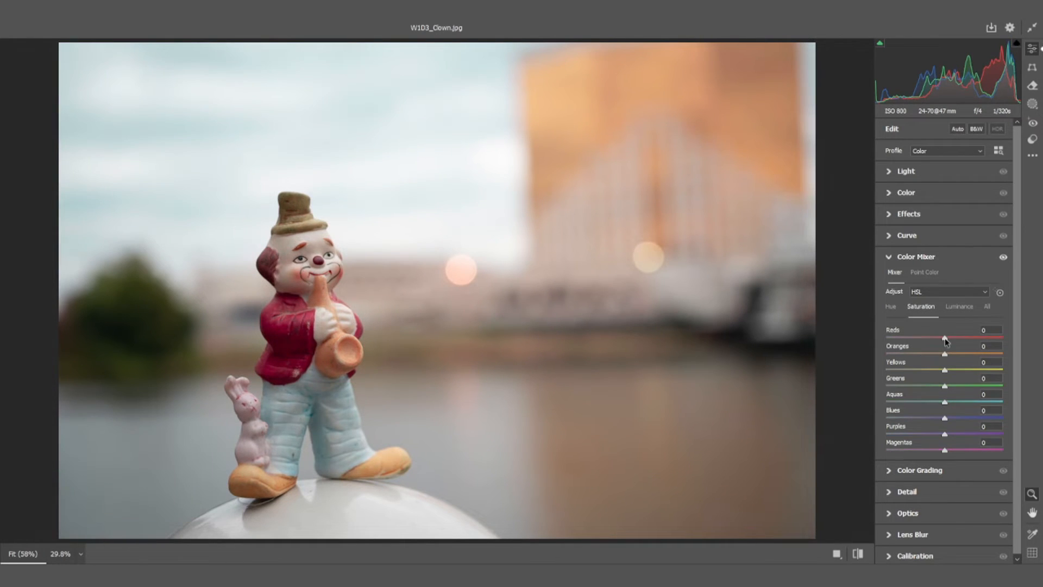
{"action": "left_click_drag", "start_coordinate": [946, 340], "coordinate": [895, 341]}
{"action": "left_click_drag", "start_coordinate": [945, 371], "coordinate": [998, 369]}
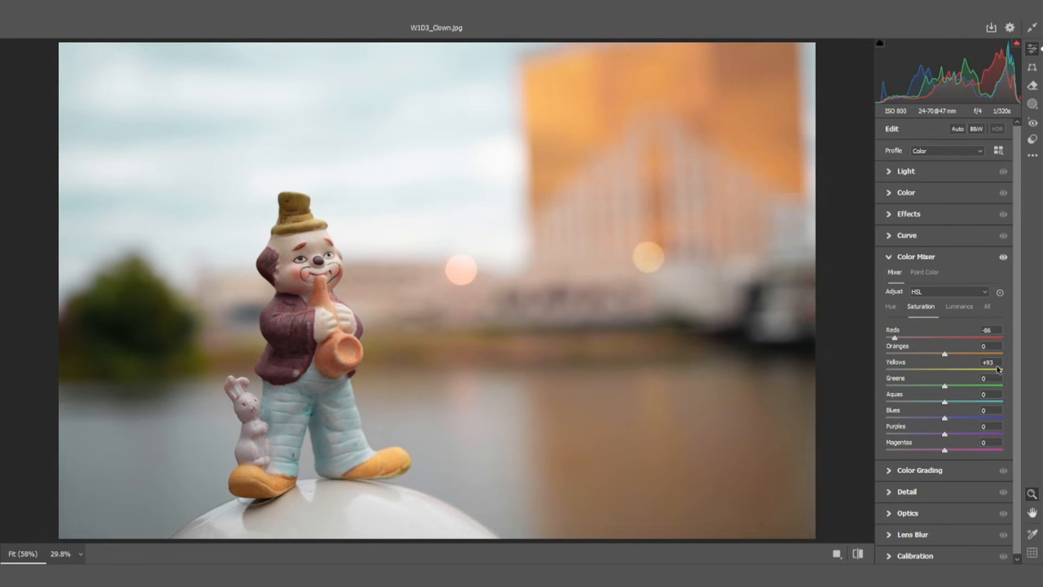
Try Color Mixer luminance values of Reds +17, Oranges +21, Yellows -28, Greens -52, Blues -88 and Purples +39
{"action": "left_click", "coordinate": [959, 308]}
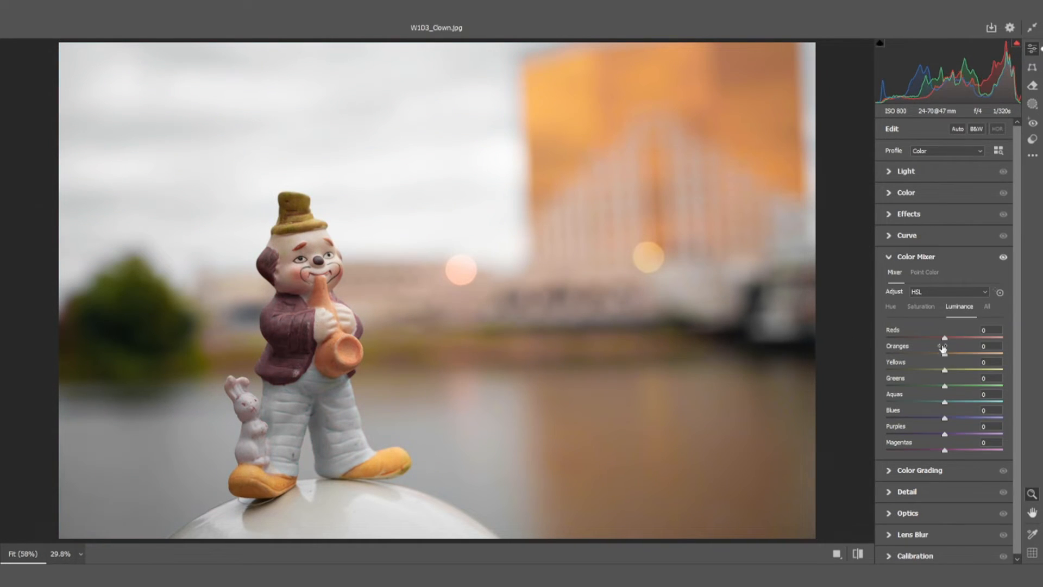
{"action": "left_click_drag", "start_coordinate": [945, 340], "coordinate": [882, 354]}
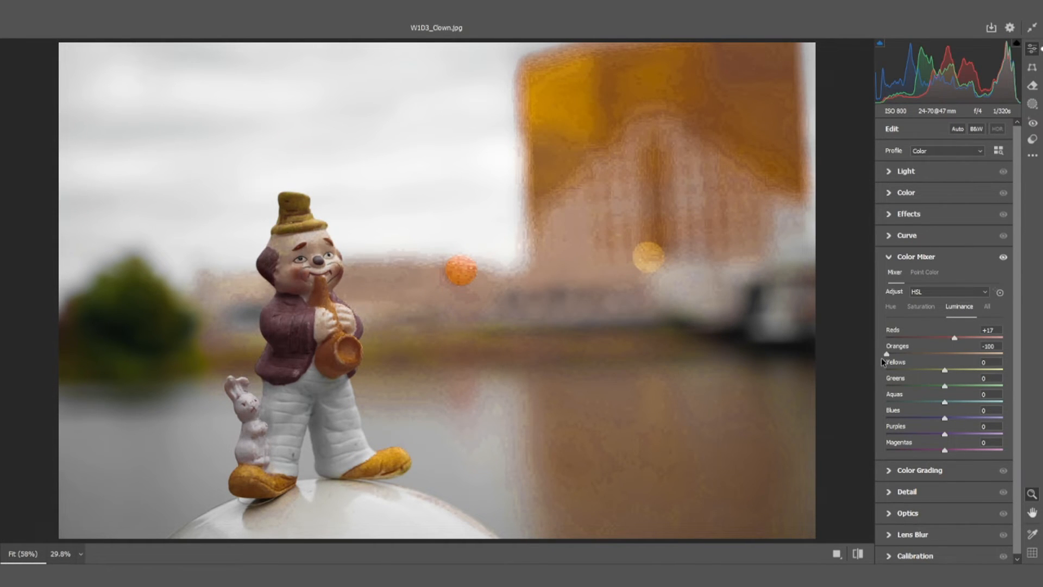
{"action": "left_click_drag", "start_coordinate": [883, 355], "coordinate": [992, 356]}
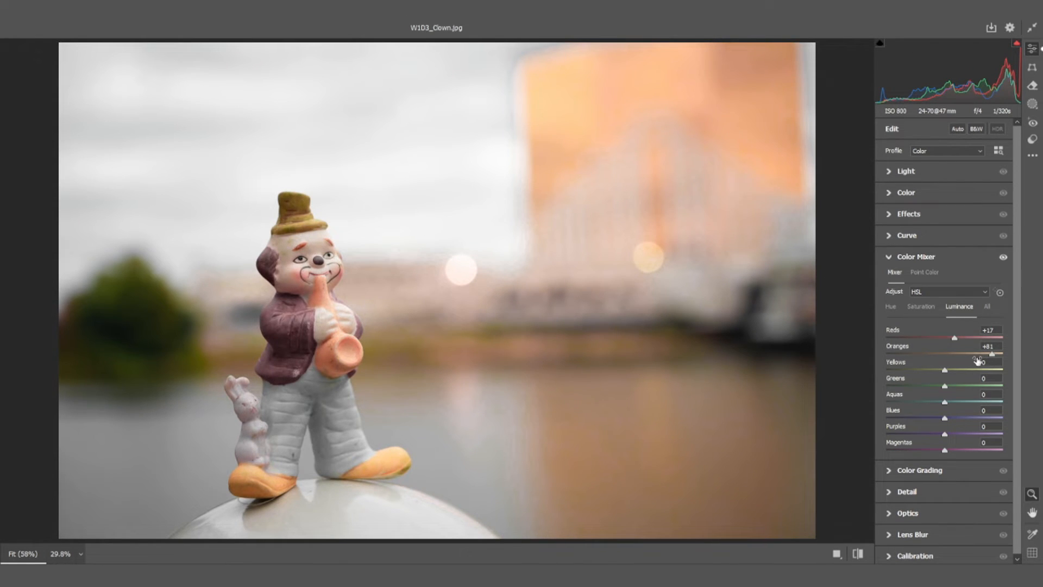
{"action": "left_click_drag", "start_coordinate": [992, 353], "coordinate": [987, 385]}
{"action": "left_click_drag", "start_coordinate": [916, 396], "coordinate": [894, 428]}
{"action": "left_click", "coordinate": [907, 434]}
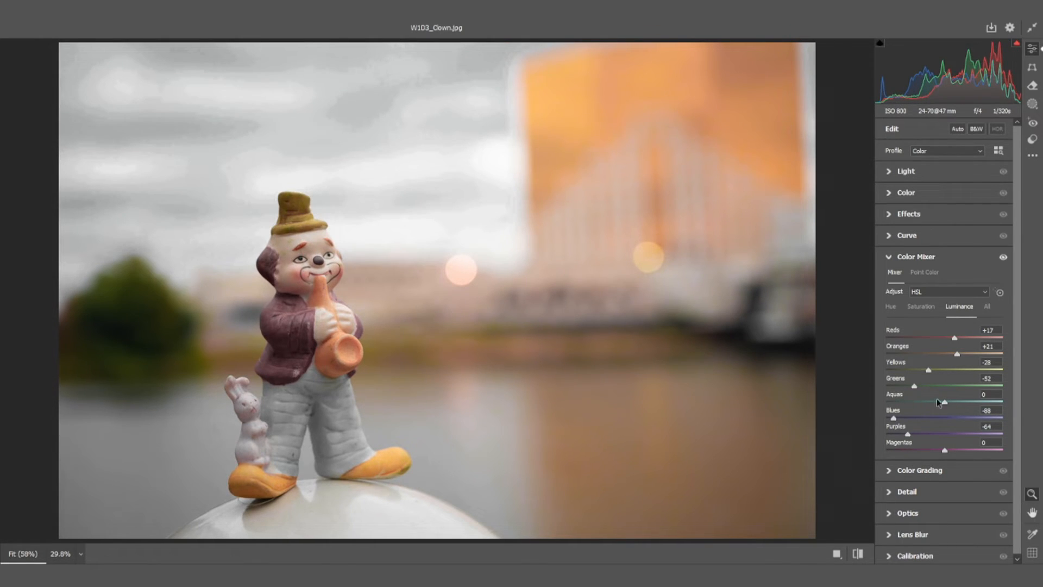
{"action": "left_click_drag", "start_coordinate": [908, 433], "coordinate": [967, 435]}
Reset all adjustments of the photo to default and collapse the Color Mixer settings
{"action": "right_click", "coordinate": [545, 343]}
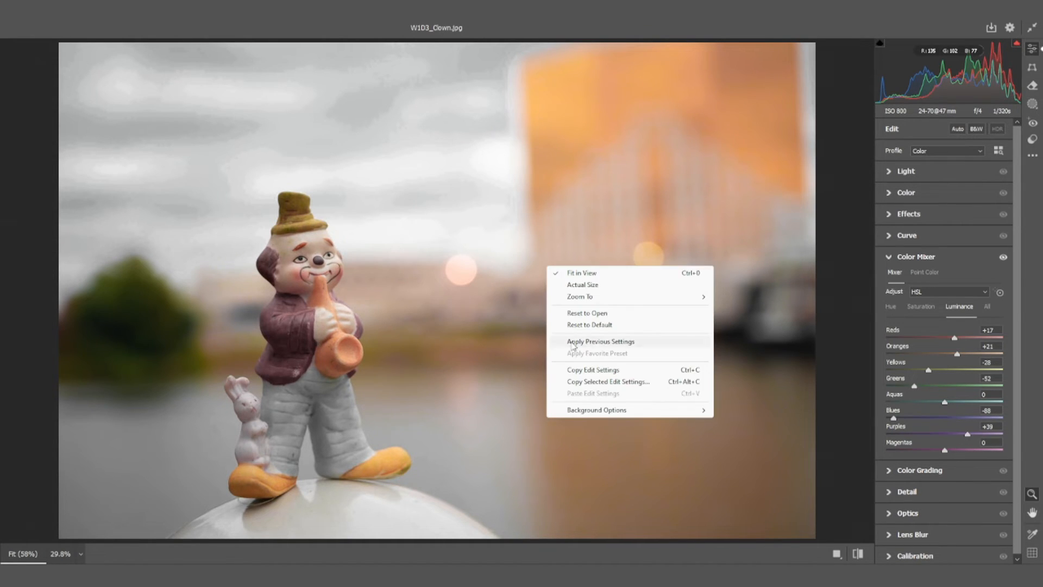
{"action": "left_click", "coordinate": [590, 322]}
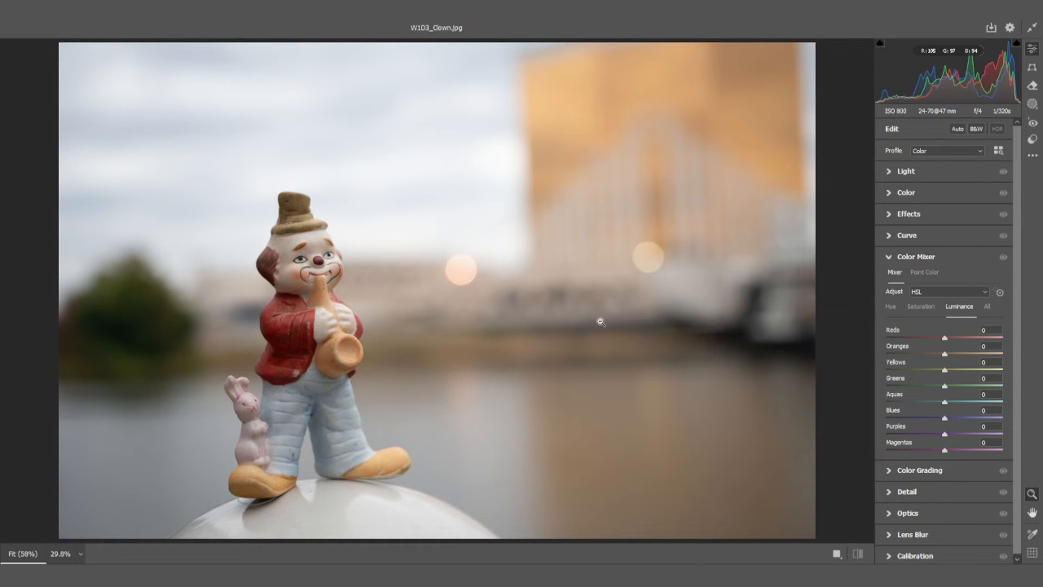
{"action": "left_click", "coordinate": [894, 255]}
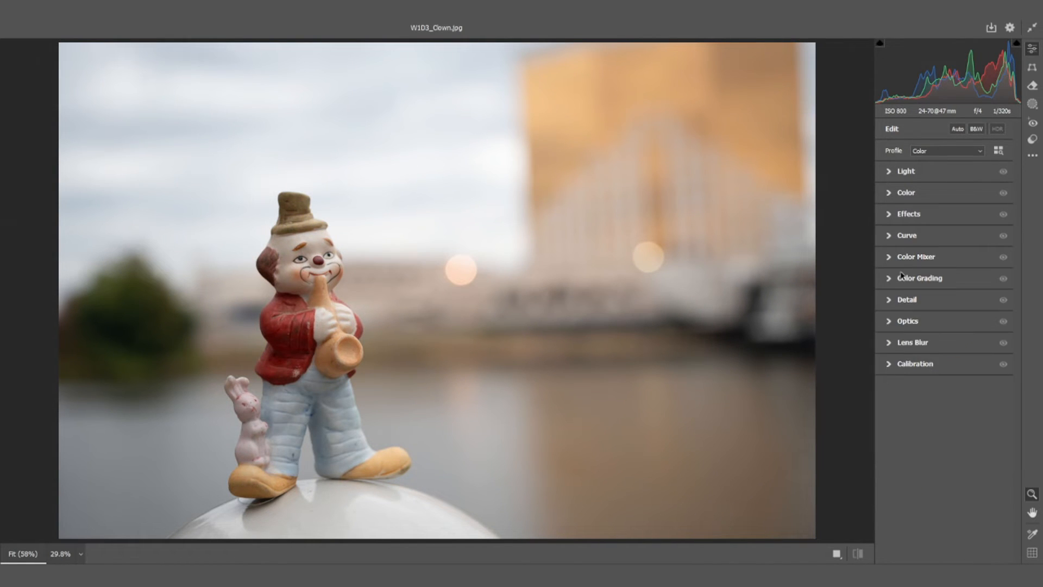
Expand Color Grading and try blue midtones at H 221, S 67, L 56 and magenta shadows at H 309, S 65, L 22
{"action": "left_click", "coordinate": [902, 278]}
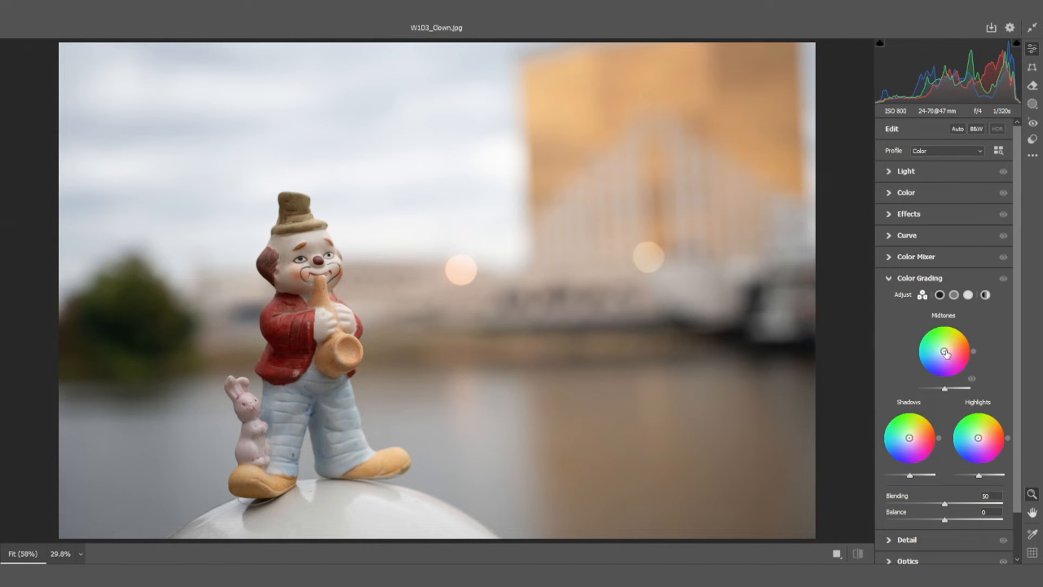
{"action": "left_click_drag", "start_coordinate": [944, 351], "coordinate": [959, 394]}
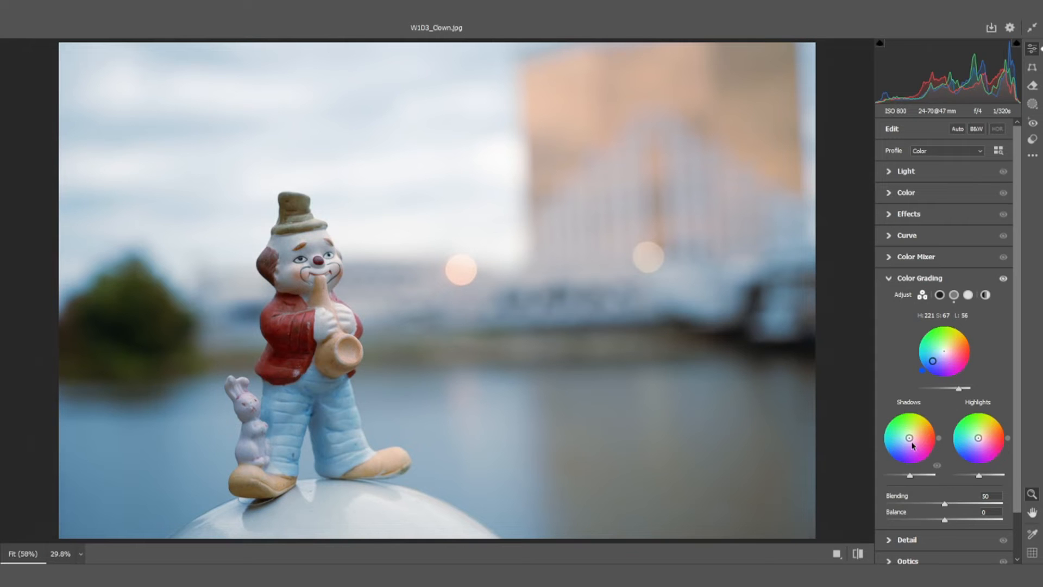
{"action": "left_click_drag", "start_coordinate": [908, 438], "coordinate": [915, 482]}
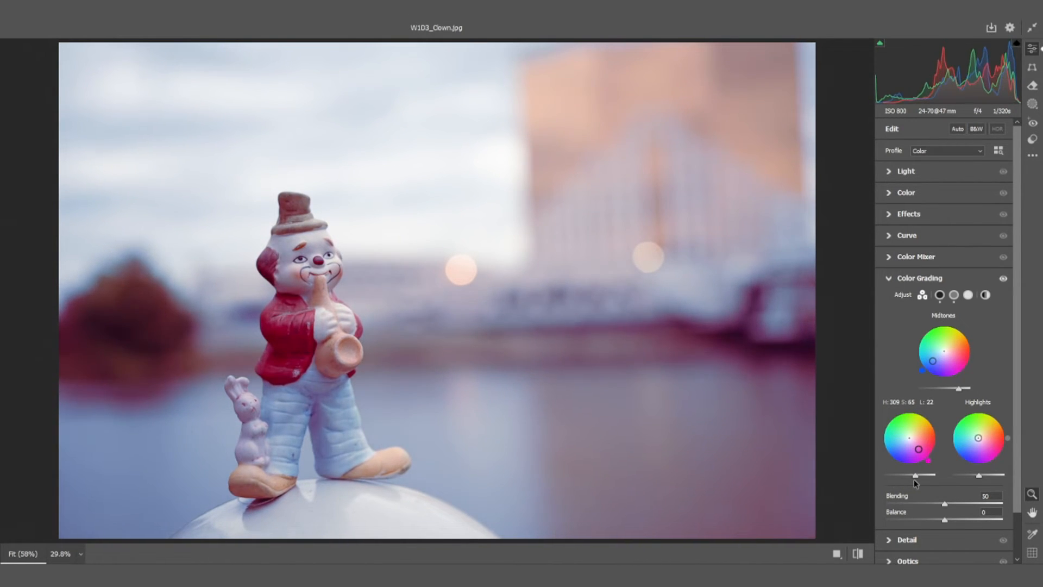
Try a yellow highlight tint at H 66, S 40, and rework the highlights to a faint cyan at H 180, S 7, L 35
{"action": "left_click_drag", "start_coordinate": [978, 441], "coordinate": [982, 429]}
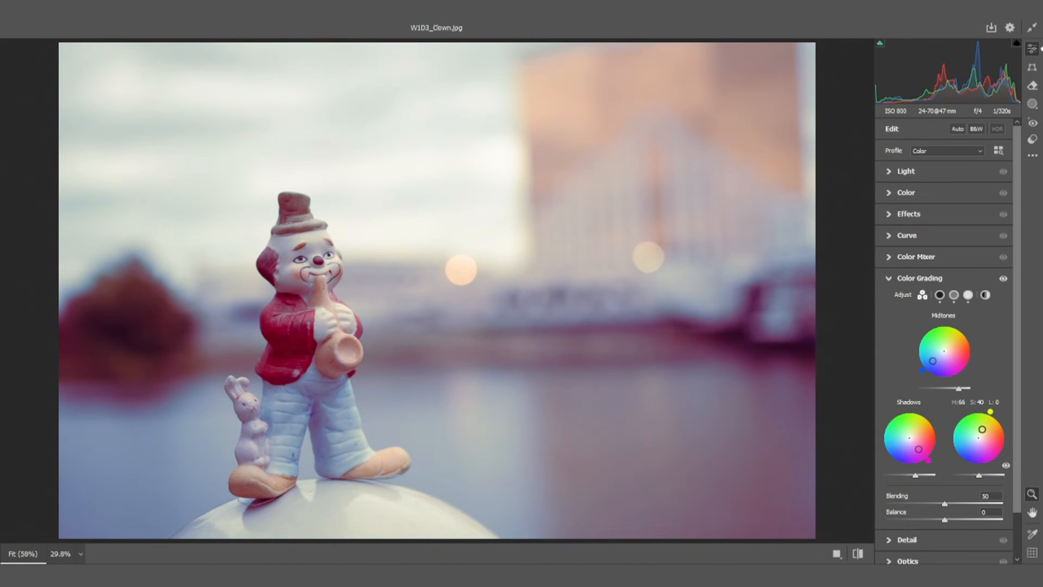
{"action": "mouse_move", "coordinate": [979, 478]}
{"action": "left_mouse_down"}
{"action": "mouse_move", "coordinate": [1002, 478]}
{"action": "mouse_move", "coordinate": [954, 478]}
{"action": "mouse_move", "coordinate": [989, 478]}
{"action": "left_mouse_up"}
{"action": "left_click", "coordinate": [977, 439]}
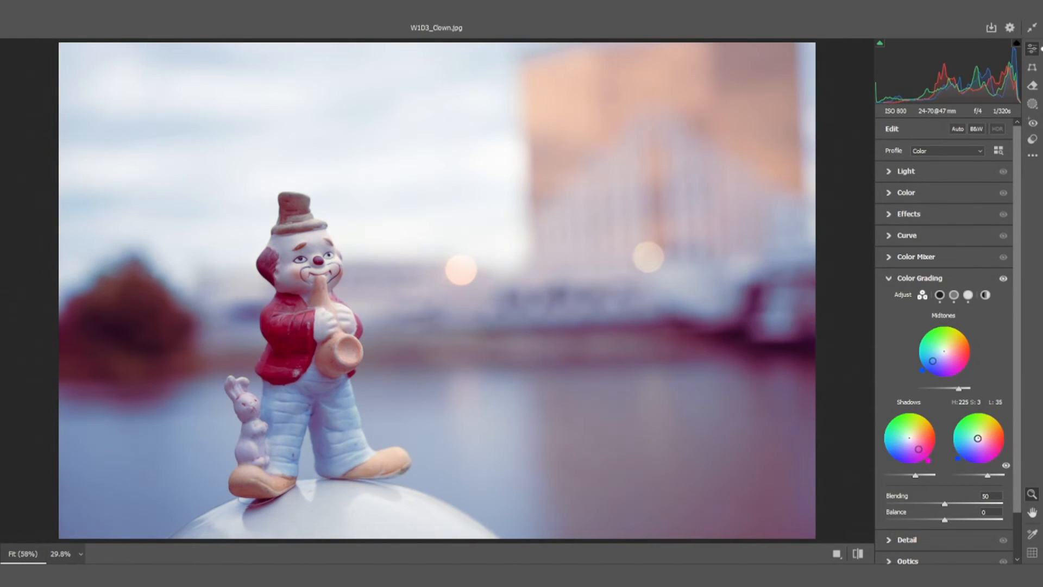
{"action": "mouse_move", "coordinate": [978, 438]}
{"action": "left_mouse_down"}
{"action": "mouse_move", "coordinate": [964, 452]}
{"action": "mouse_move", "coordinate": [984, 441]}
{"action": "mouse_move", "coordinate": [976, 437]}
{"action": "left_mouse_up"}
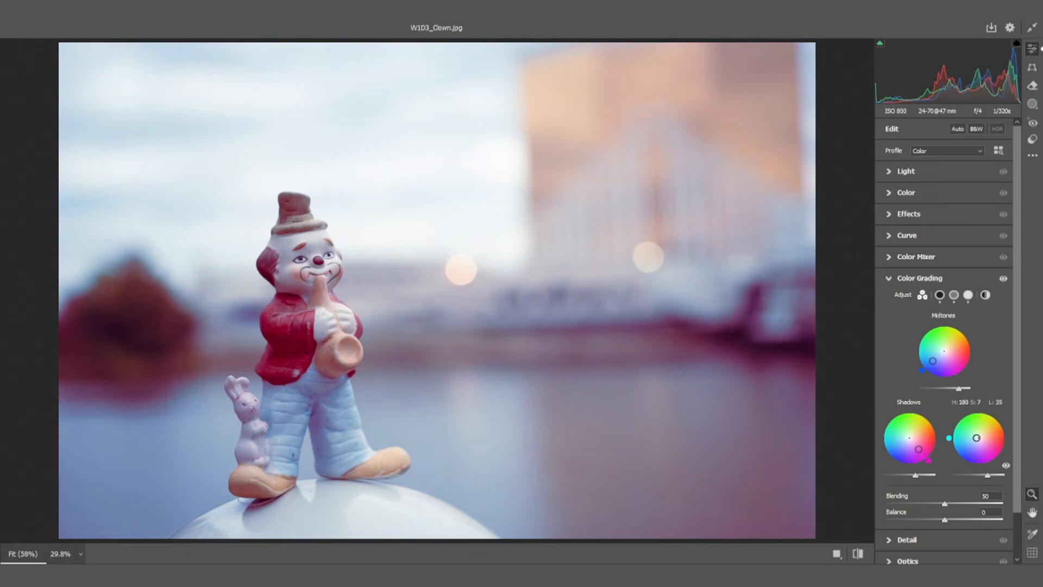
Collapse the Color Grading settings and reset the photo's adjustments to default
{"action": "left_click", "coordinate": [889, 279]}
{"action": "right_click", "coordinate": [727, 271]}
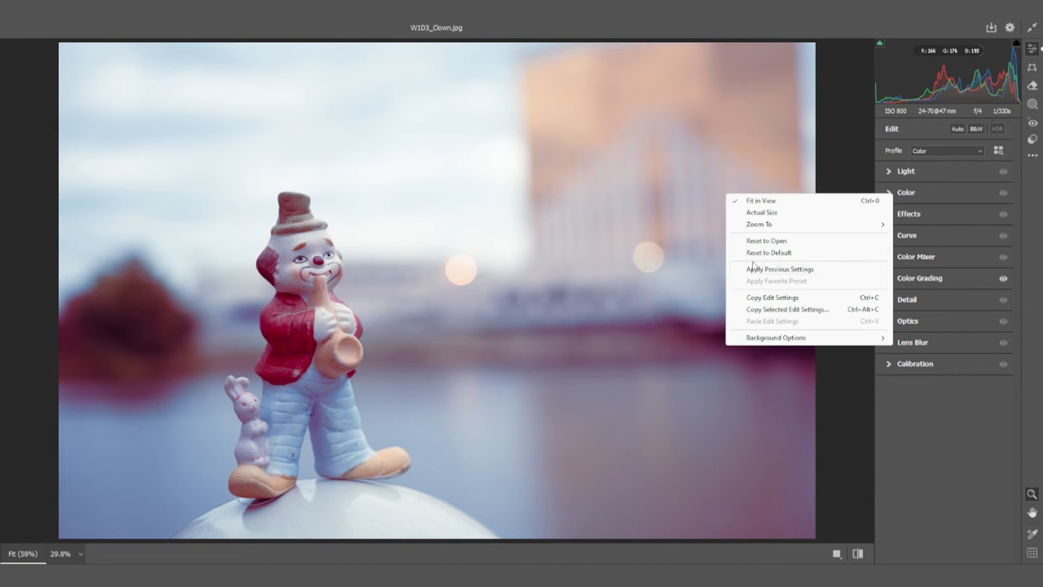
{"action": "left_click", "coordinate": [767, 252]}
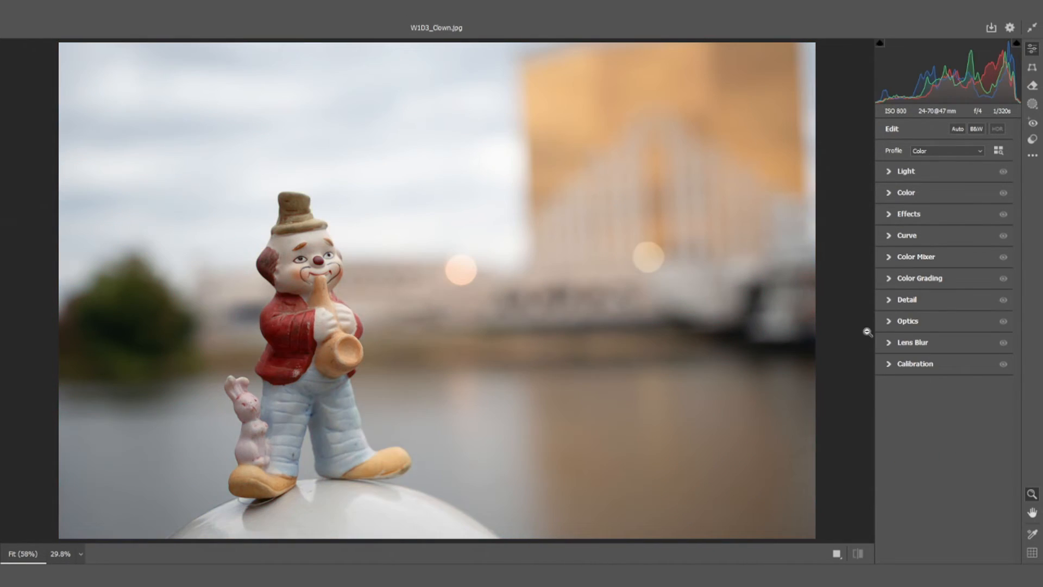
Expand the Detail settings, try Sharpening at 89 while checking the clown's face up close, and lower it to 0
{"action": "left_click", "coordinate": [890, 300]}
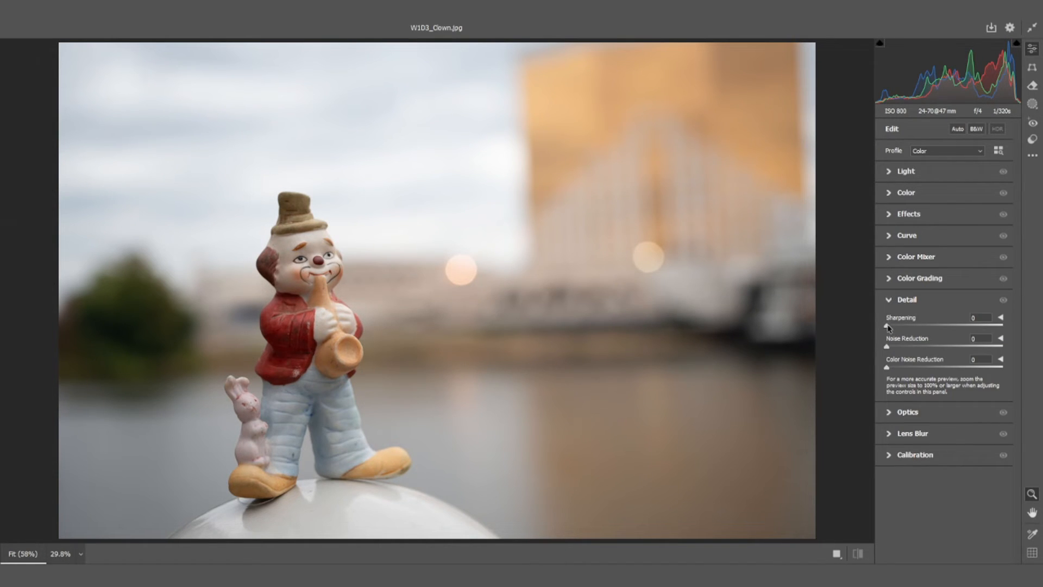
{"action": "left_click_drag", "start_coordinate": [889, 328], "coordinate": [946, 334]}
{"action": "left_click", "coordinate": [331, 274]}
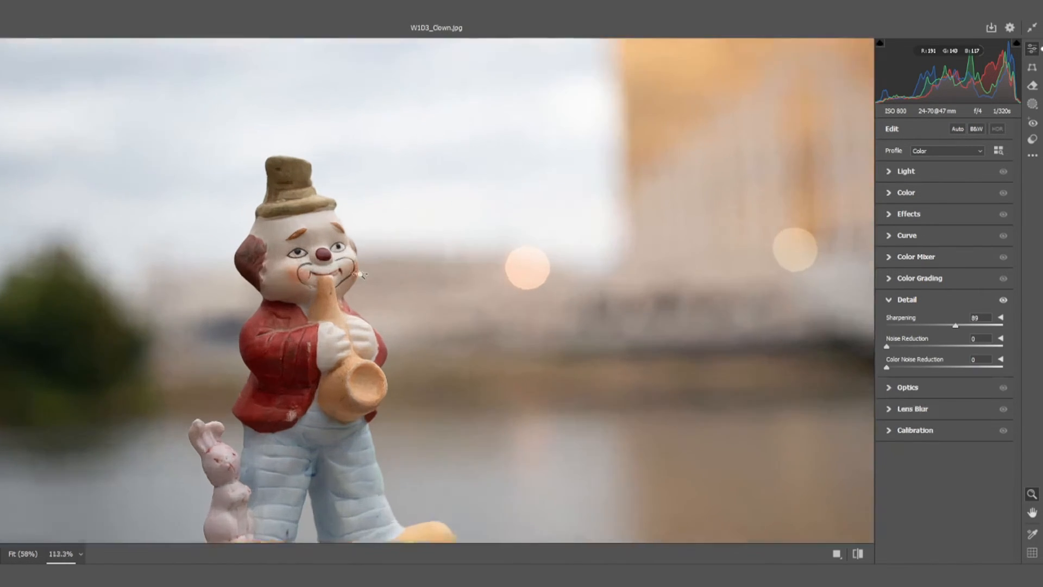
{"action": "left_click_drag", "start_coordinate": [363, 274], "coordinate": [448, 276]}
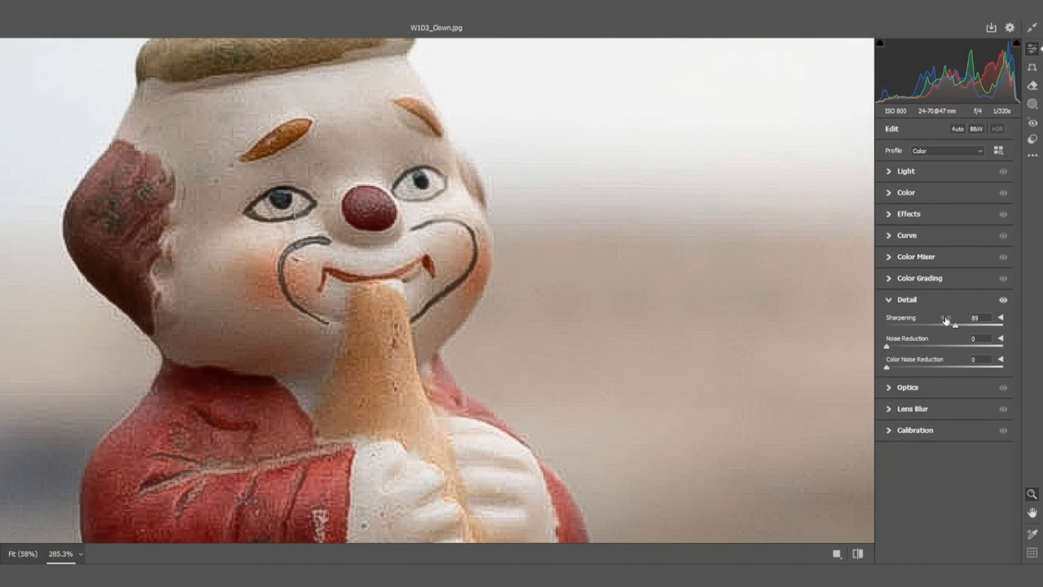
{"action": "mouse_move", "coordinate": [957, 327]}
{"action": "left_mouse_down"}
{"action": "mouse_move", "coordinate": [869, 336]}
{"action": "mouse_move", "coordinate": [945, 329]}
{"action": "left_mouse_up"}
{"action": "left_click_drag", "start_coordinate": [943, 326], "coordinate": [892, 331]}
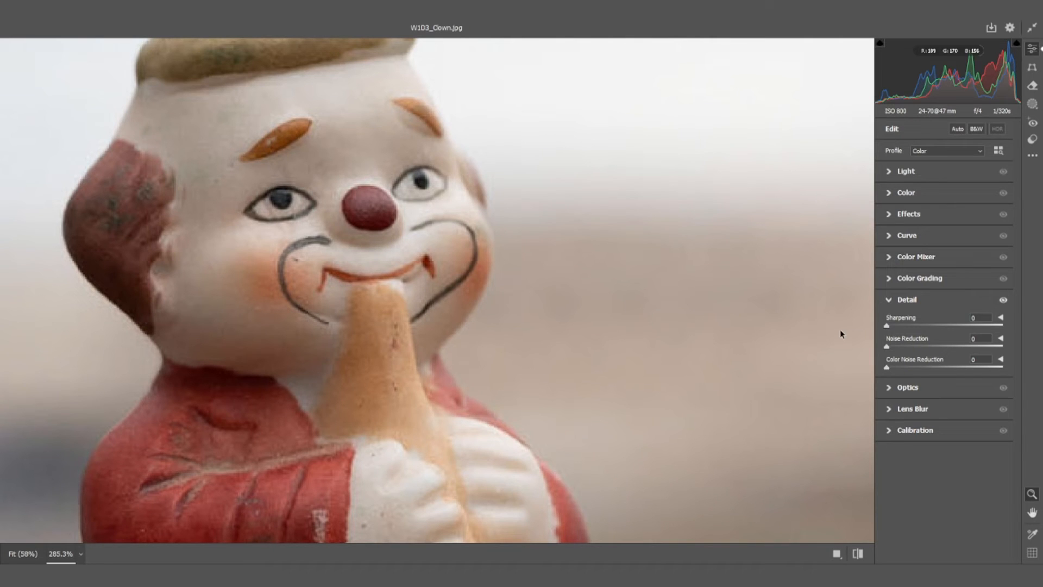
Try Sharpening at 8 with Noise Reduction at 25, and fit the whole photo in view
{"action": "left_click_drag", "start_coordinate": [886, 326], "coordinate": [916, 357]}
{"action": "left_click_drag", "start_coordinate": [887, 369], "coordinate": [819, 360]}
{"action": "left_click", "coordinate": [630, 336]}
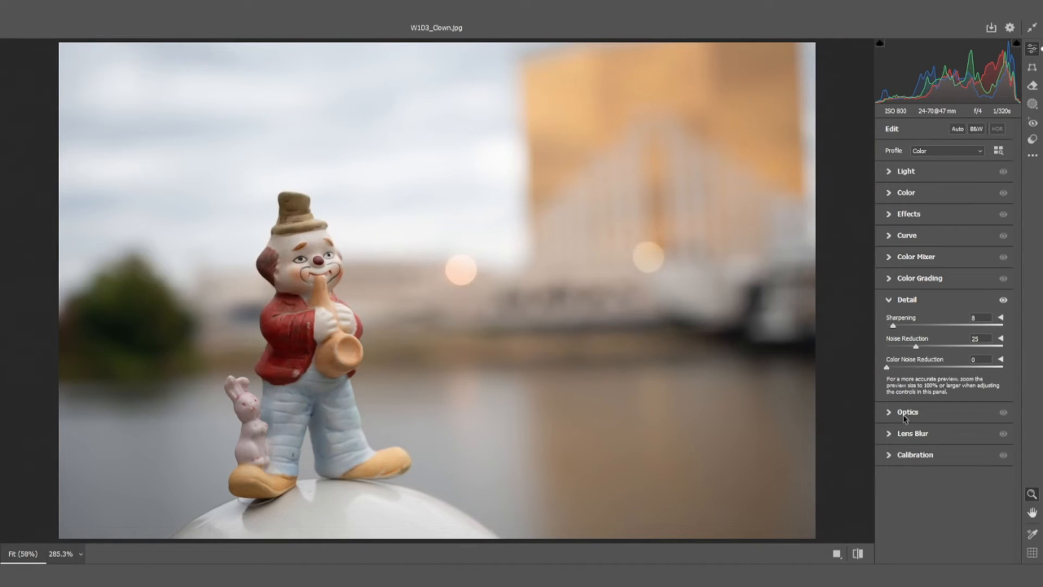
Compare the sharpened and noise-reduced photo with its default settings by switching repeatedly between the two views
{"action": "left_click", "coordinate": [857, 554]}
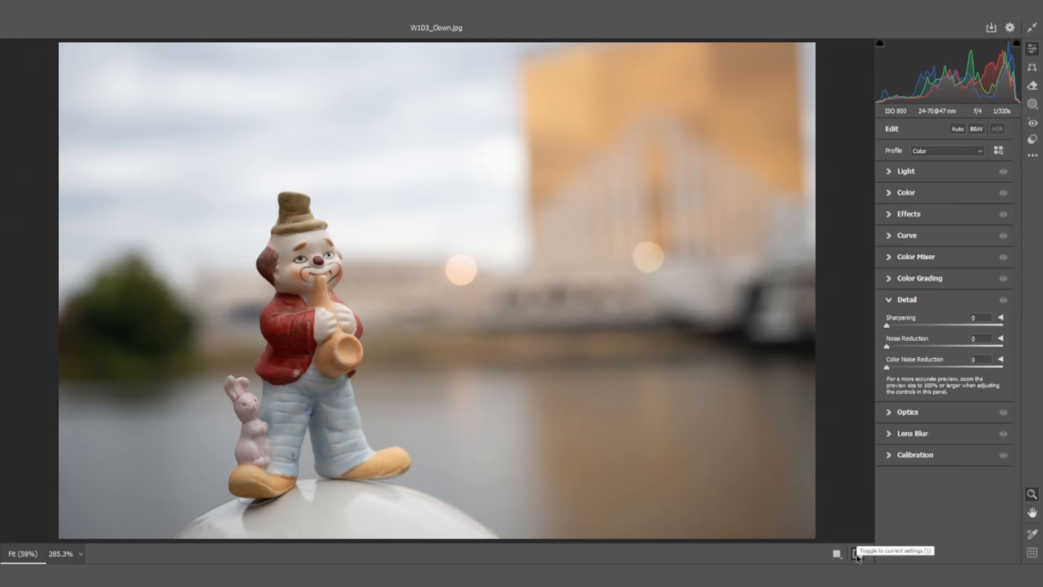
{"action": "left_click", "coordinate": [857, 554]}
{"action": "left_click", "coordinate": [857, 554]}
{"action": "left_click", "coordinate": [857, 554]}
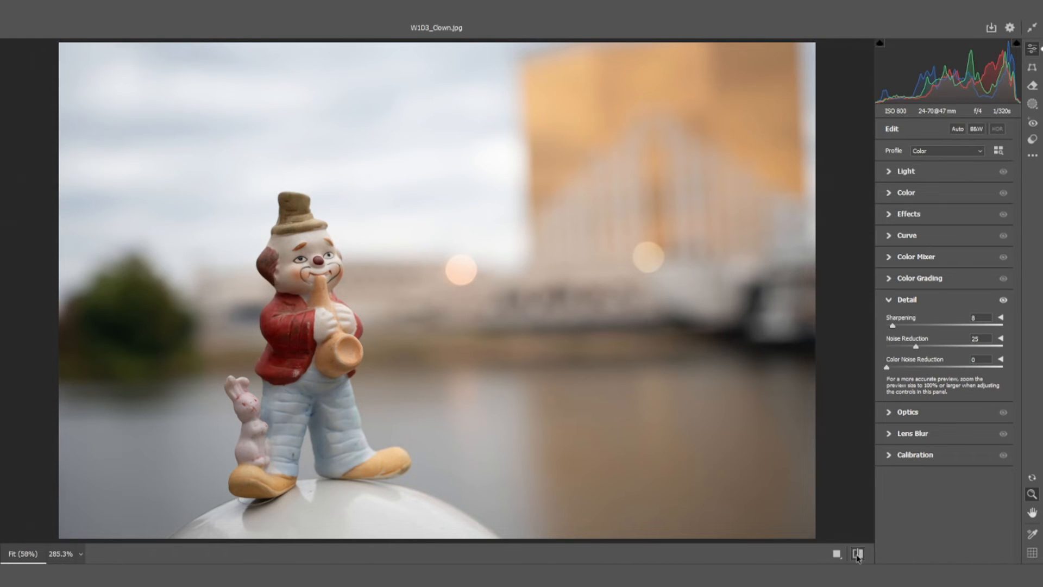
{"action": "left_click", "coordinate": [857, 554]}
{"action": "left_click", "coordinate": [857, 554]}
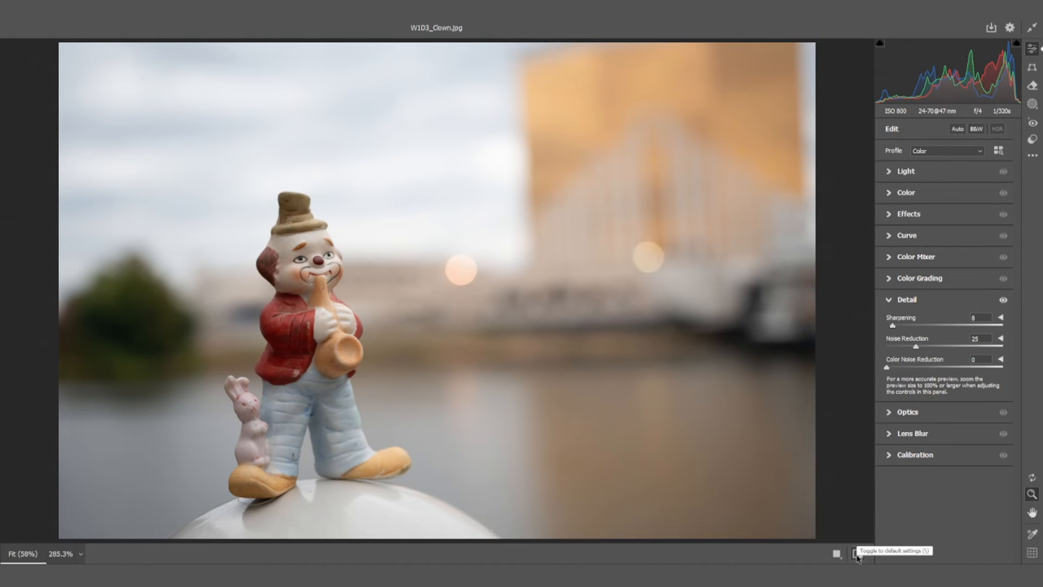
Collapse the Detail settings, expand Optics and reset the photo's adjustments to default
{"action": "left_click", "coordinate": [890, 300]}
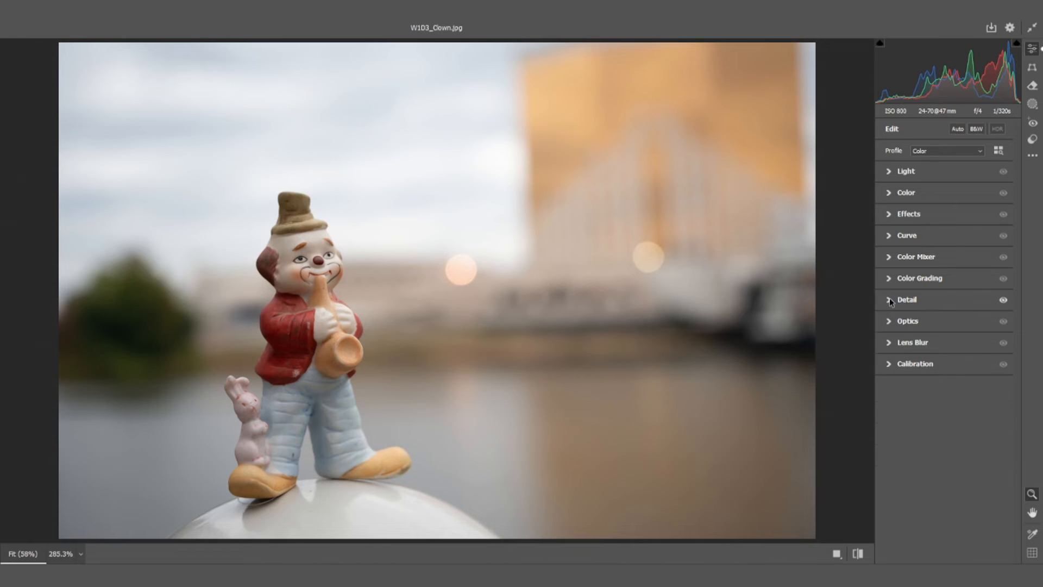
{"action": "left_click", "coordinate": [891, 322]}
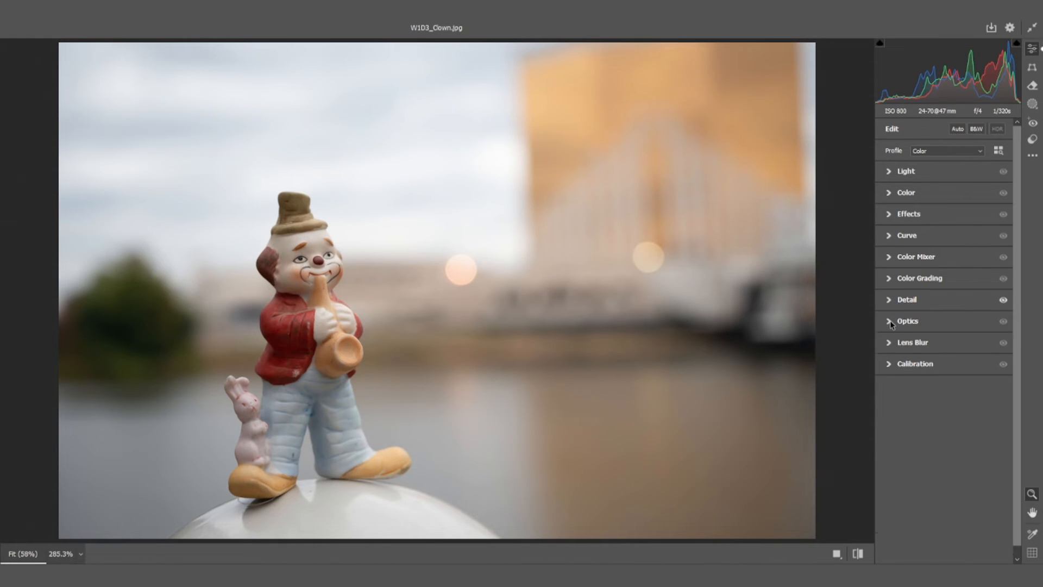
{"action": "right_click", "coordinate": [674, 227]}
{"action": "left_click", "coordinate": [701, 286]}
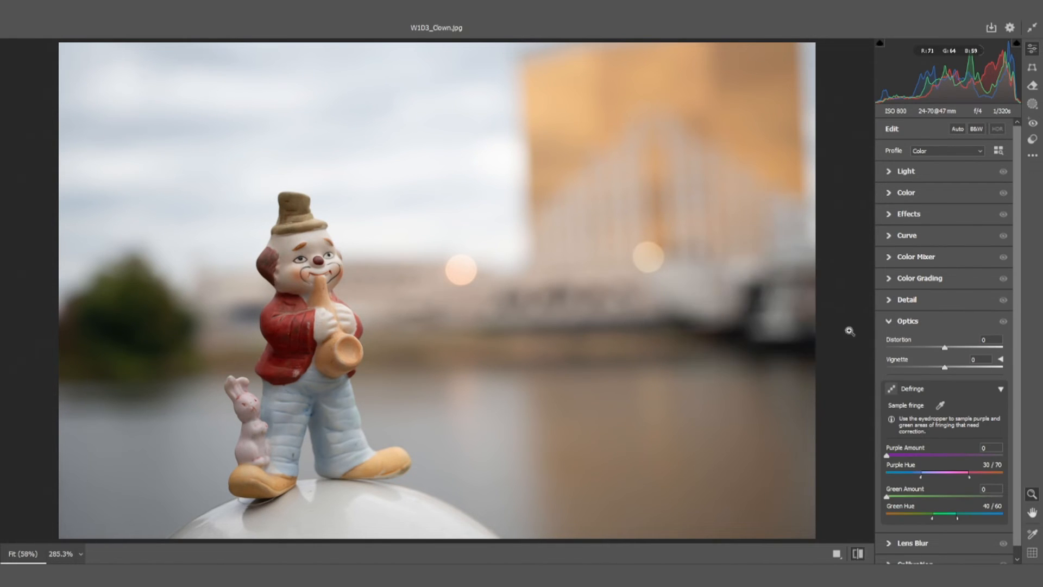
Try an Optics Distortion of -40 on the photo and set it back to 0
{"action": "left_click_drag", "start_coordinate": [945, 349], "coordinate": [917, 350]}
{"action": "left_click", "coordinate": [991, 339]}
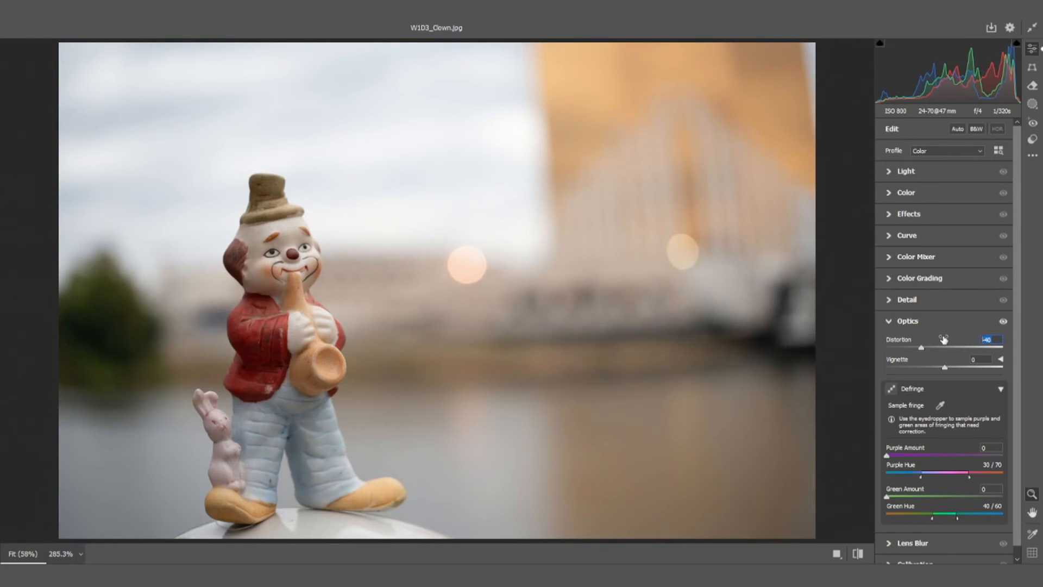
{"action": "type", "text": "0"}
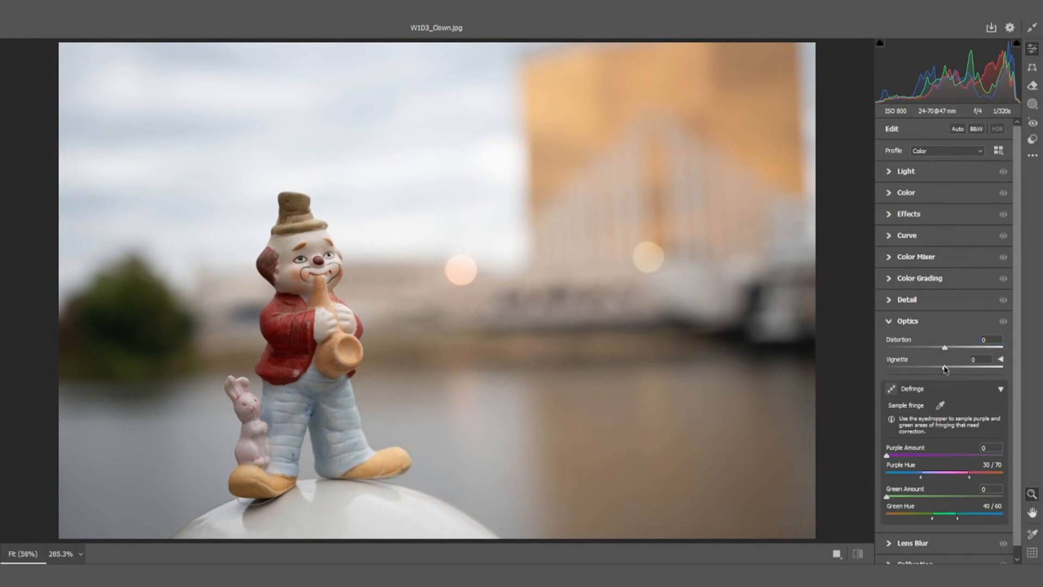
Try an Optics Vignette of -21 on the photo and set it back to 0
{"action": "mouse_move", "coordinate": [944, 369]}
{"action": "left_mouse_down"}
{"action": "mouse_move", "coordinate": [859, 366]}
{"action": "mouse_move", "coordinate": [999, 374]}
{"action": "mouse_move", "coordinate": [932, 382]}
{"action": "left_mouse_up"}
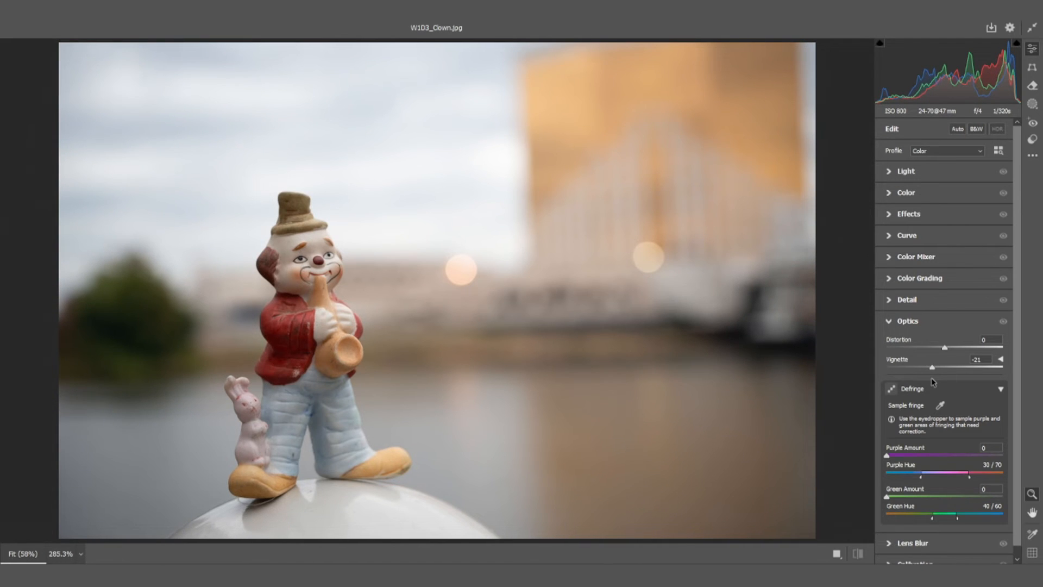
{"action": "left_click_drag", "start_coordinate": [984, 359], "coordinate": [942, 359]}
{"action": "type", "text": "0"}
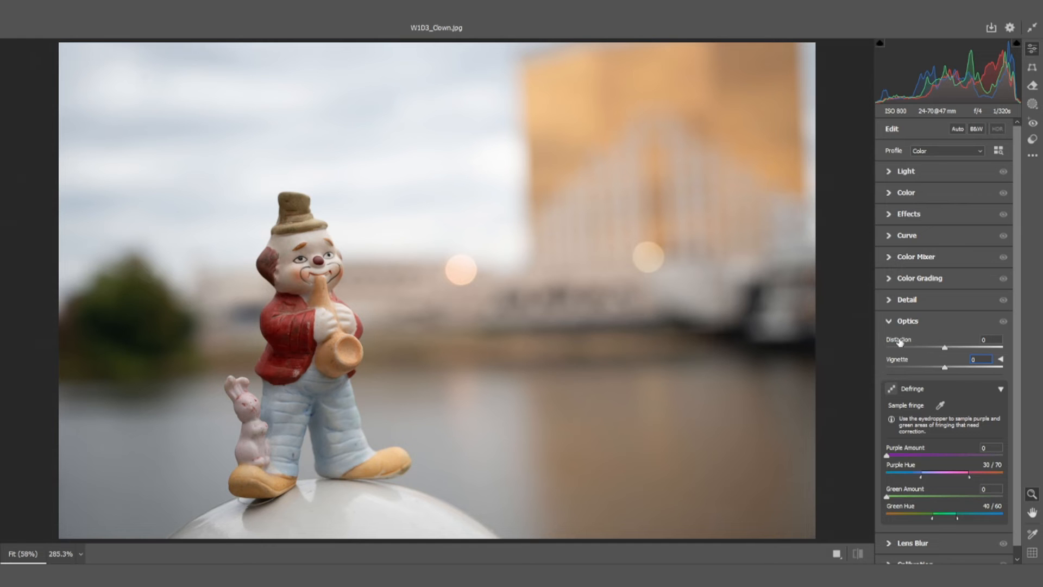
Collapse Optics, look over the Lens Blur and Calibration settings, and accept the Camera Raw Filter on Layer 0
{"action": "left_click", "coordinate": [892, 325]}
{"action": "left_click_drag", "start_coordinate": [326, 268], "coordinate": [467, 250]}
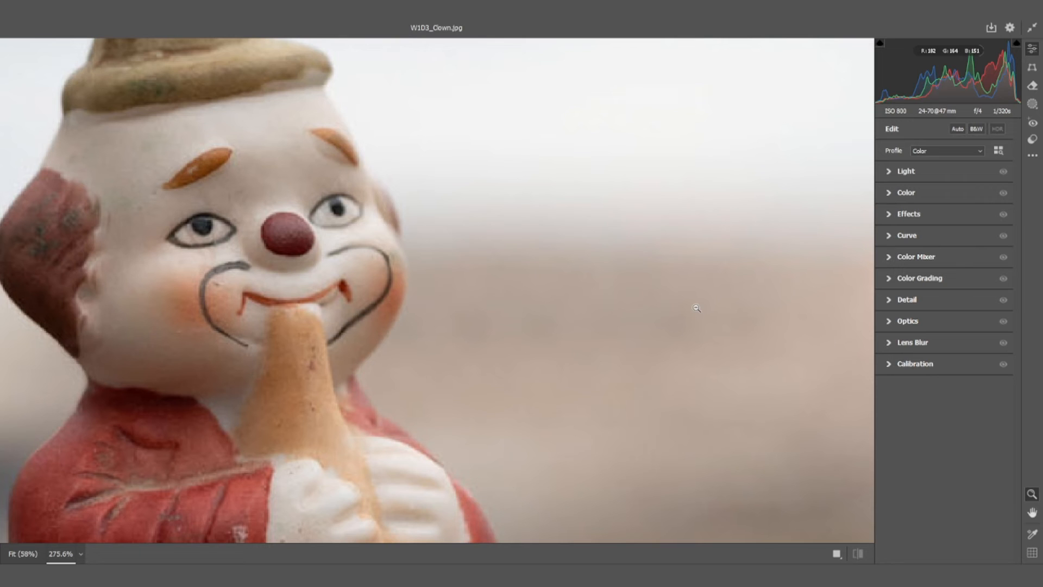
{"action": "key", "text": "ctrl+0"}
{"action": "left_click", "coordinate": [907, 343]}
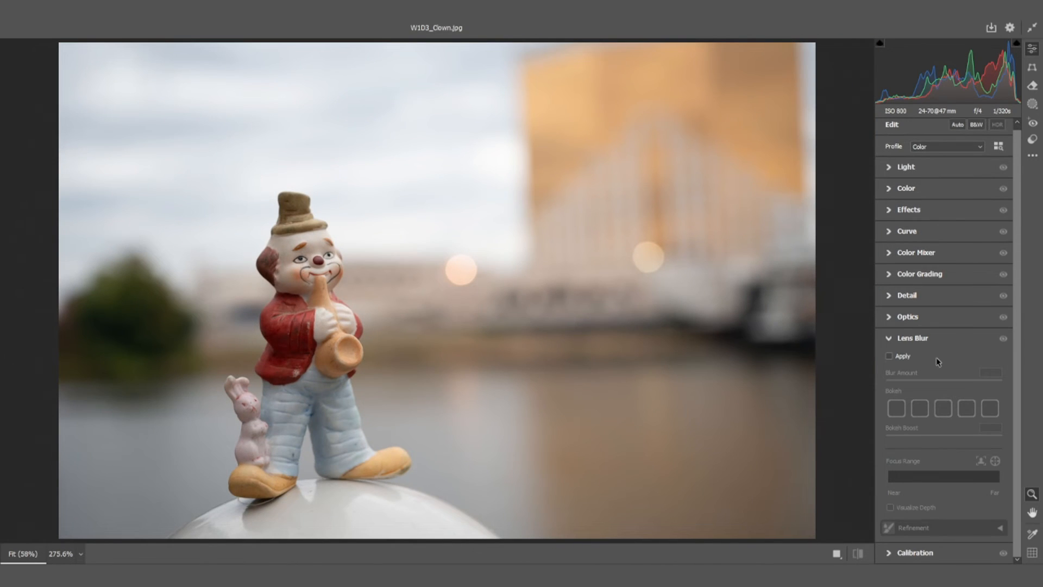
{"action": "left_click", "coordinate": [889, 356]}
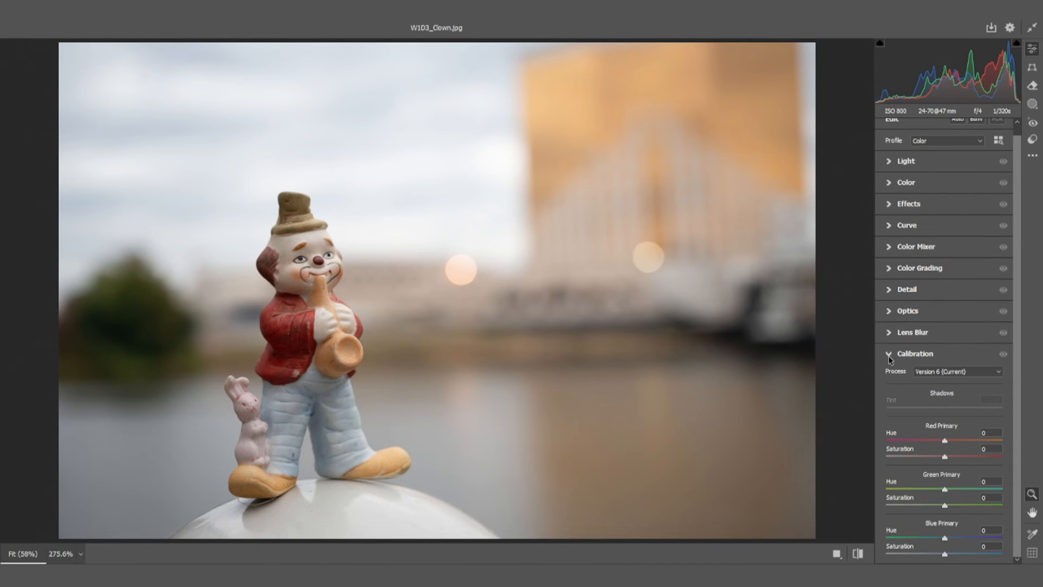
{"action": "left_click", "coordinate": [889, 354]}
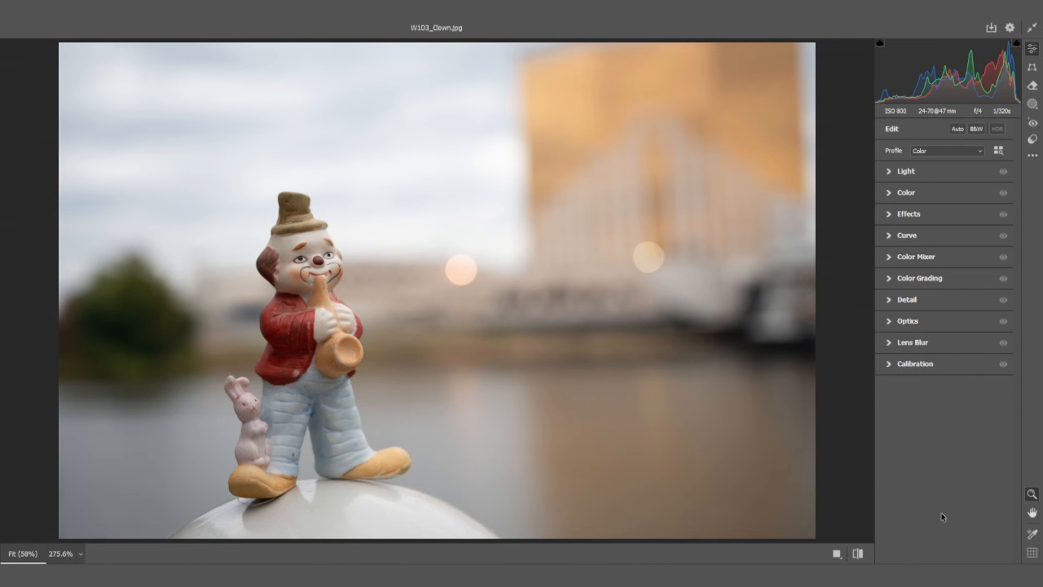
{"action": "left_click", "coordinate": [965, 558]}
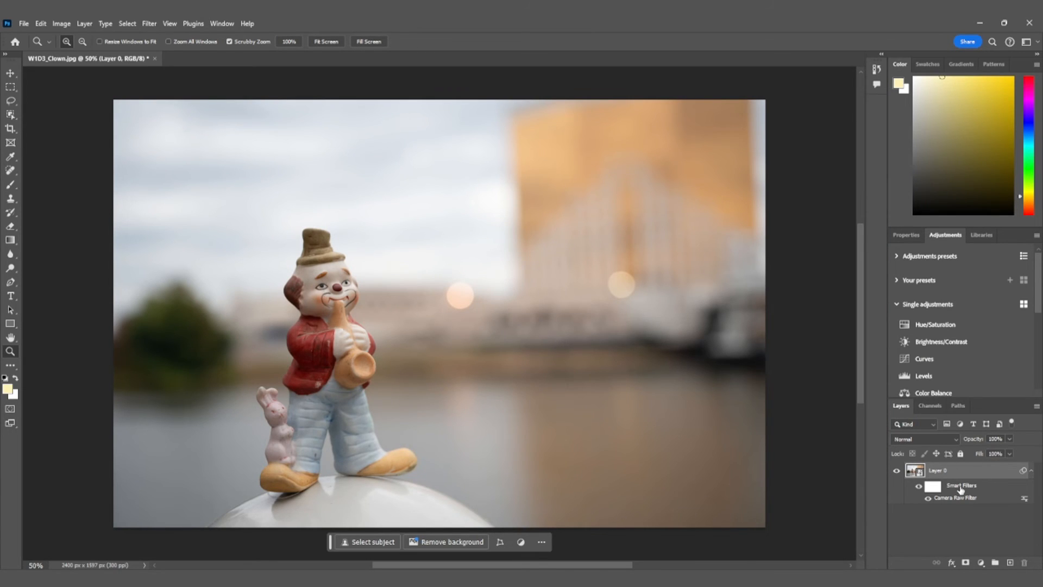
{"action": "left_click", "coordinate": [927, 500]}
Open the raw file W1D3_Clown.NEF and reset its adjustments to default
{"action": "left_click", "coordinate": [23, 24]}
{"action": "left_click", "coordinate": [44, 47]}
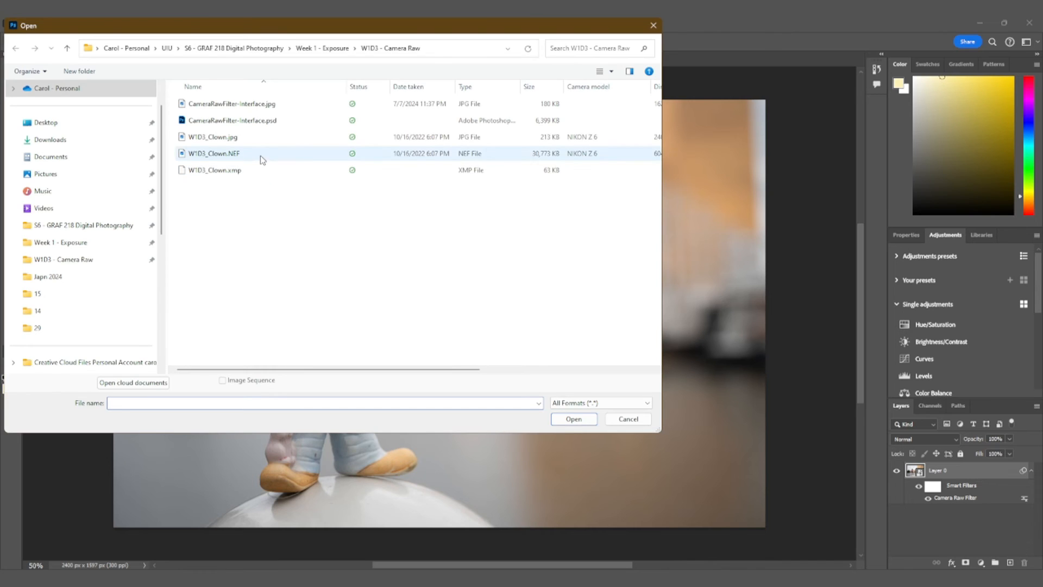
{"action": "left_click", "coordinate": [235, 153]}
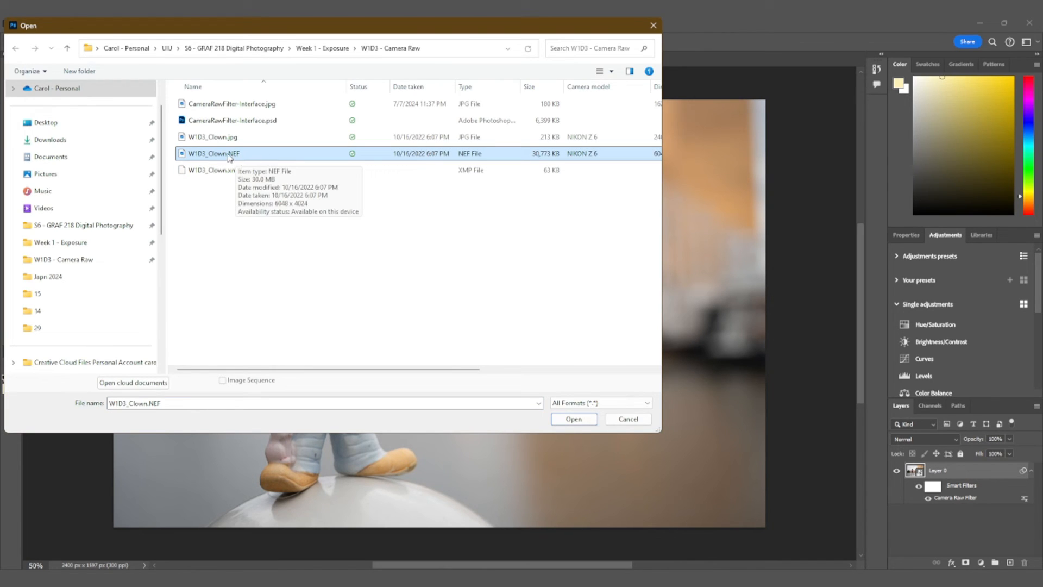
{"action": "left_click", "coordinate": [576, 419]}
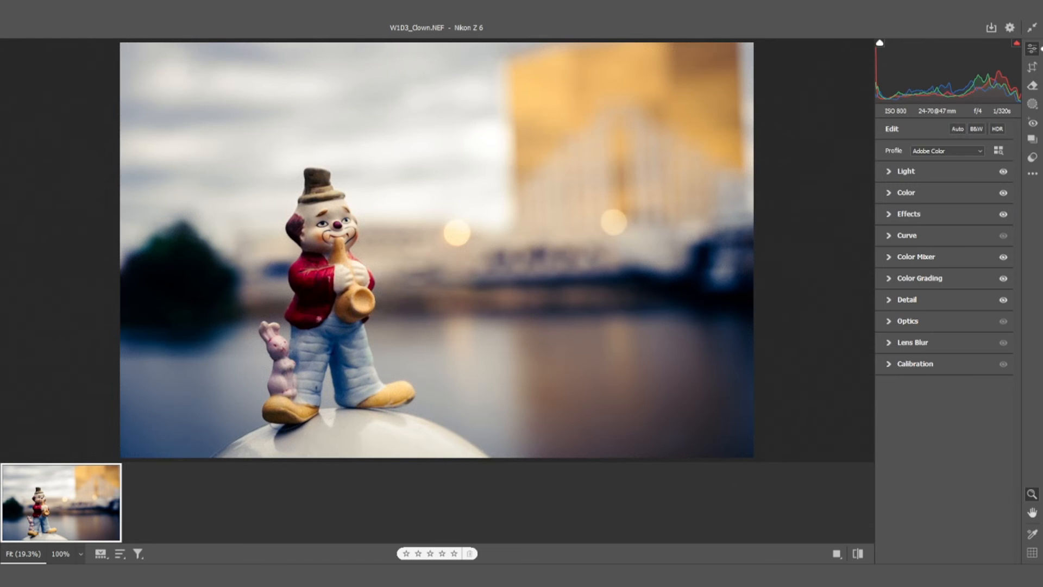
{"action": "right_click", "coordinate": [694, 171]}
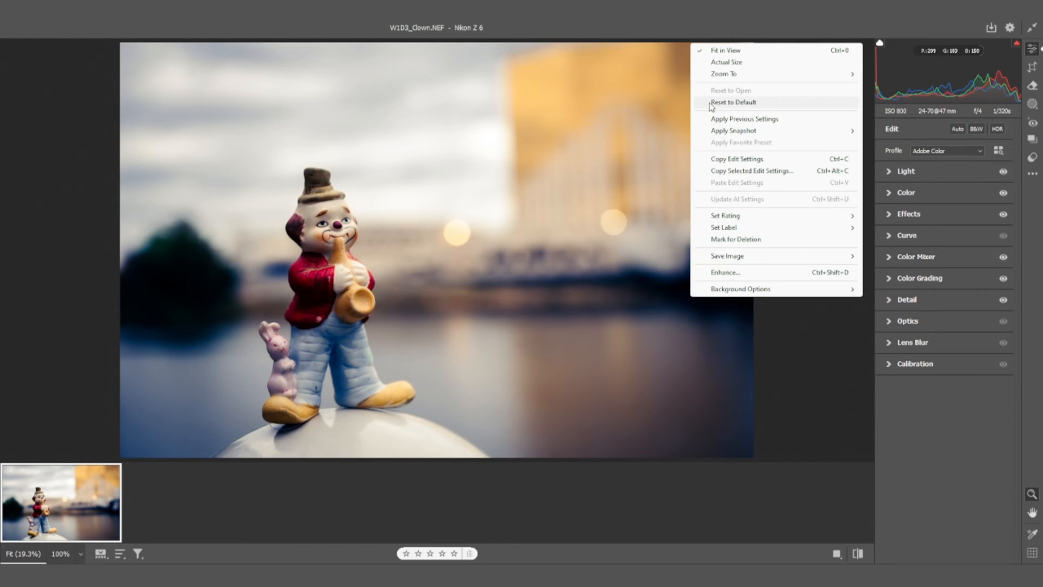
{"action": "left_click", "coordinate": [750, 104]}
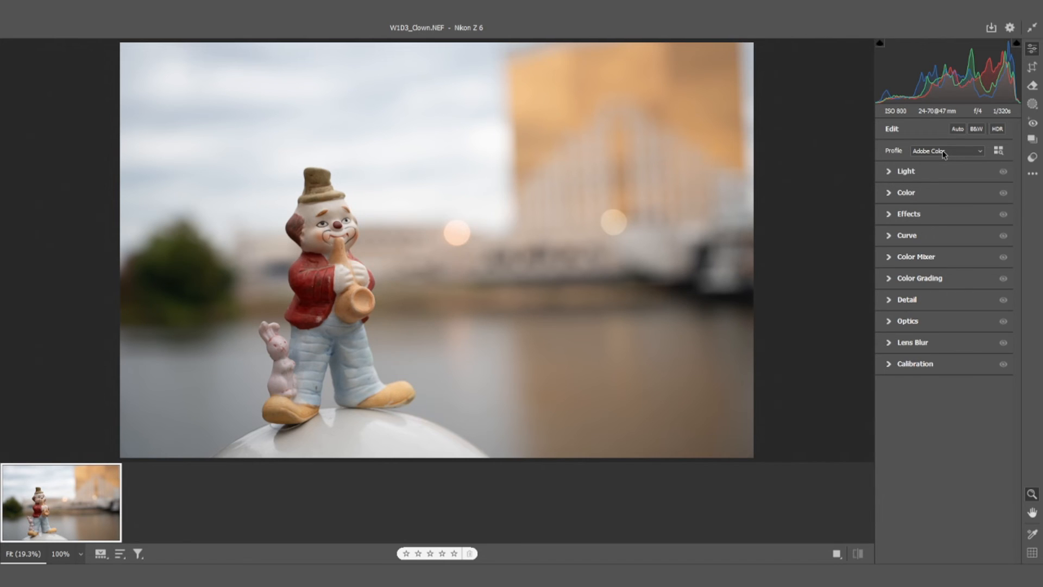
Preview the bw and bw+ snapshots on the raw photo and return to the Edit settings
{"action": "left_click", "coordinate": [1028, 144]}
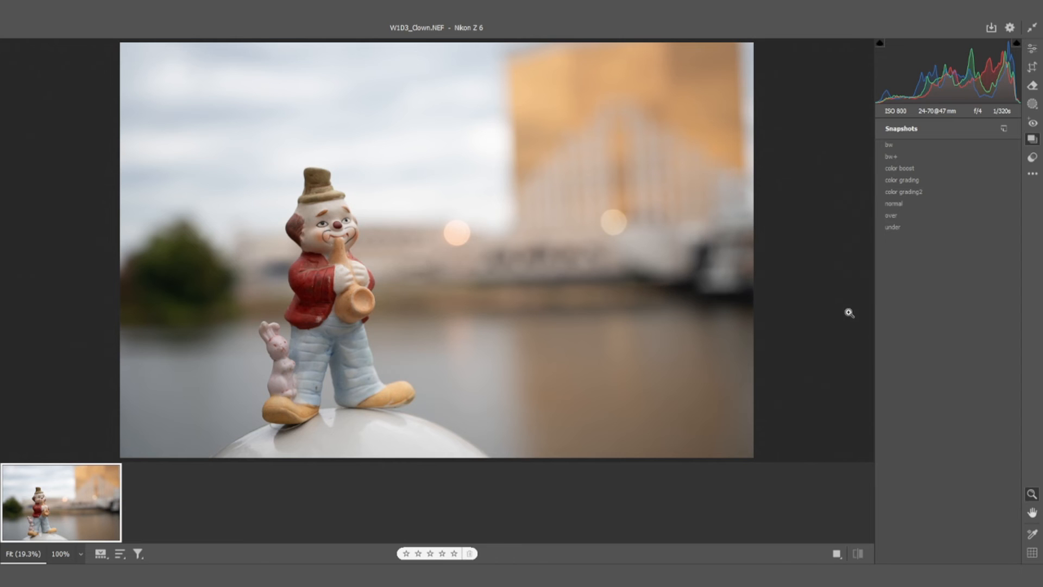
{"action": "left_click", "coordinate": [890, 145]}
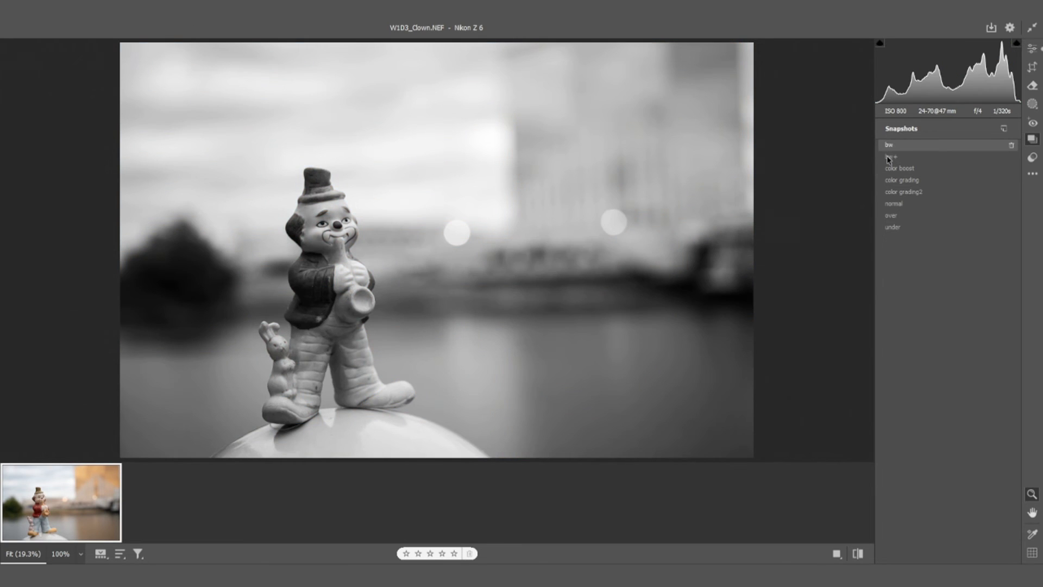
{"action": "left_click", "coordinate": [890, 157]}
{"action": "left_click", "coordinate": [930, 145]}
{"action": "left_click", "coordinate": [1032, 48]}
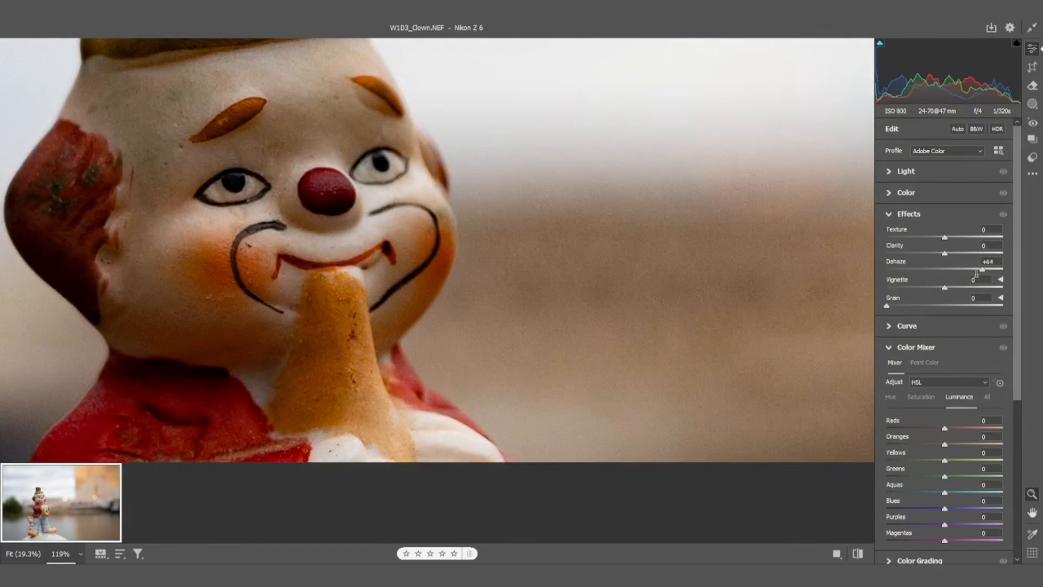
Try an Effects Dehaze of +100 on the raw photo, set it back to 0 and fit the photo in view
{"action": "scroll", "coordinate": [512, 291], "scroll_direction": "down", "scroll_amount": 3}
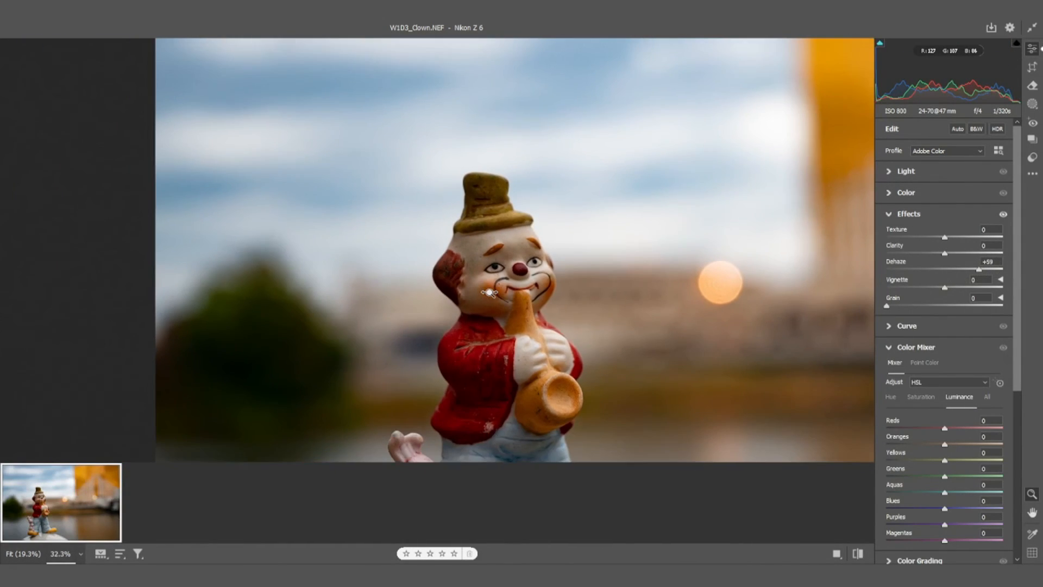
{"action": "scroll", "coordinate": [489, 293], "scroll_direction": "down", "scroll_amount": 1}
{"action": "left_click_drag", "start_coordinate": [979, 273], "coordinate": [1017, 275]}
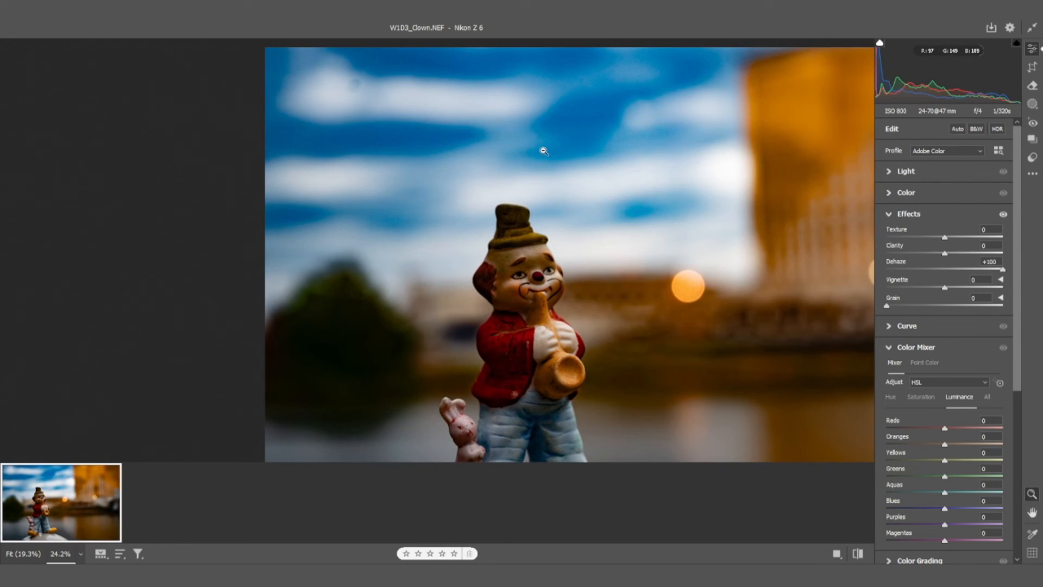
{"action": "left_click_drag", "start_coordinate": [1003, 273], "coordinate": [951, 270]}
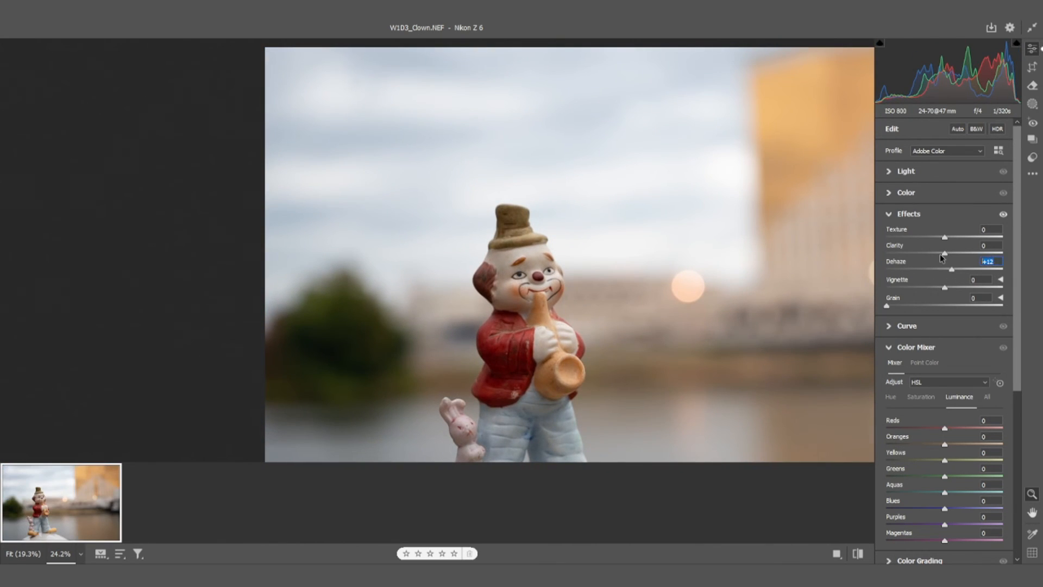
{"action": "type", "text": "0"}
{"action": "right_click", "coordinate": [621, 255]}
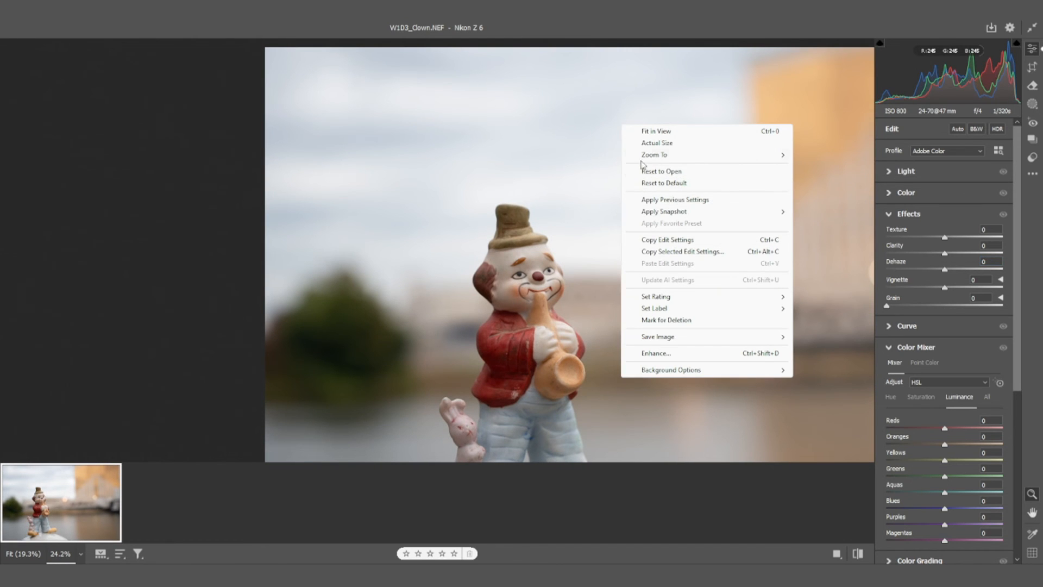
{"action": "left_click", "coordinate": [654, 131]}
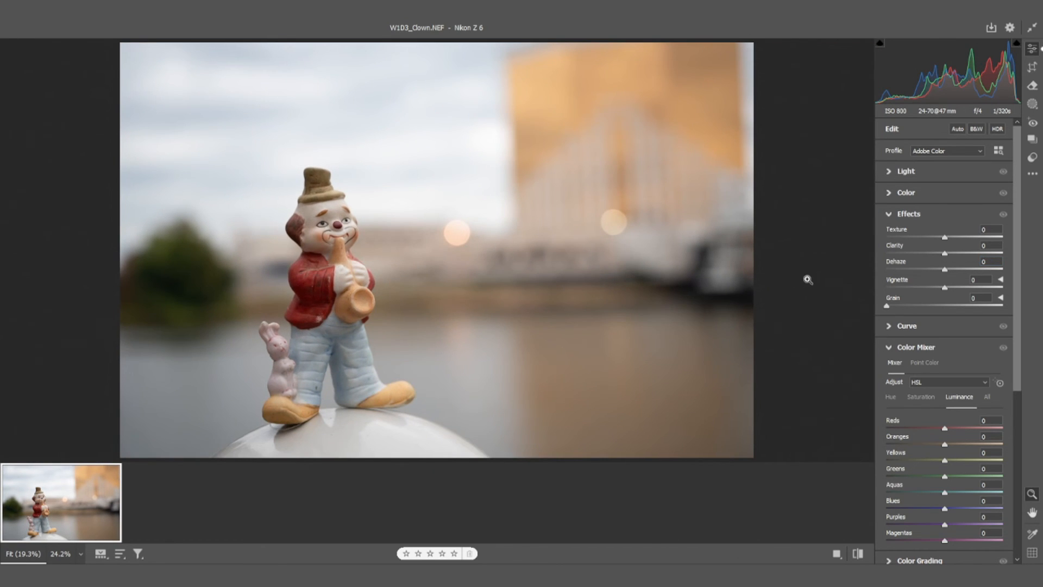
Check the saved snapshots and collapse the Effects, Color Mixer and Detail settings
{"action": "left_click", "coordinate": [1032, 139]}
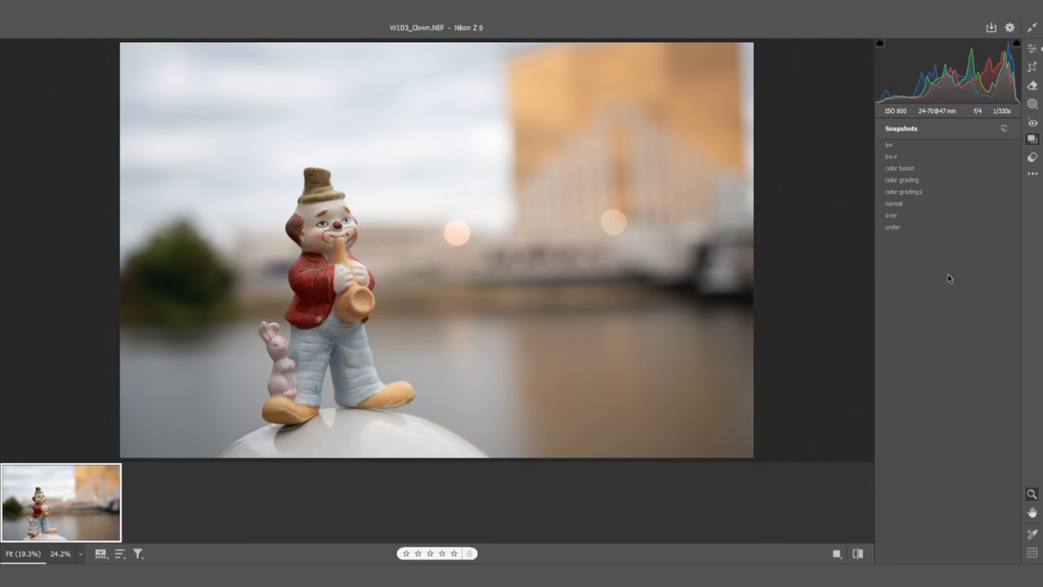
{"action": "left_click", "coordinate": [1032, 48]}
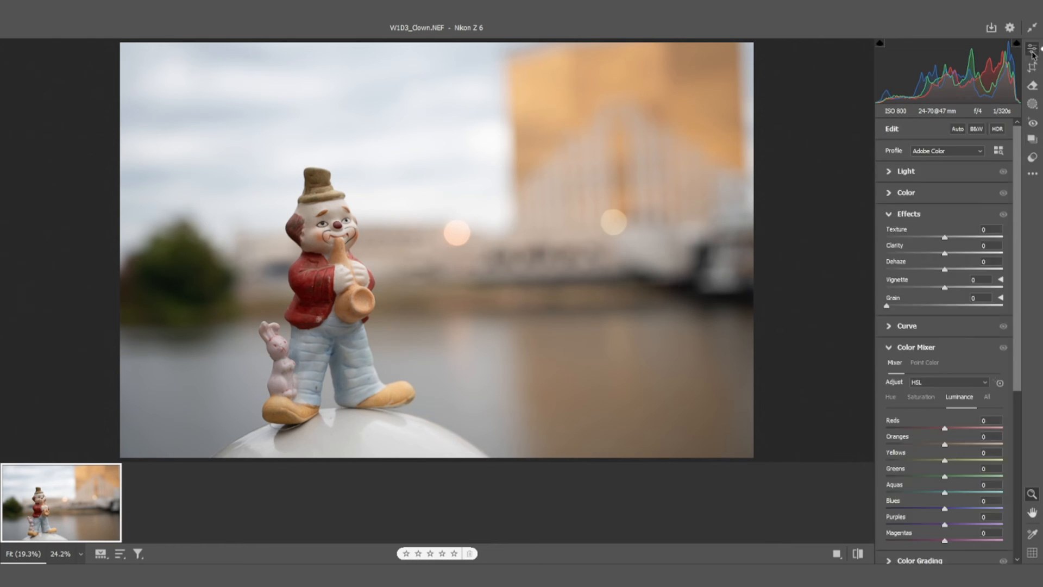
{"action": "left_click", "coordinate": [891, 214]}
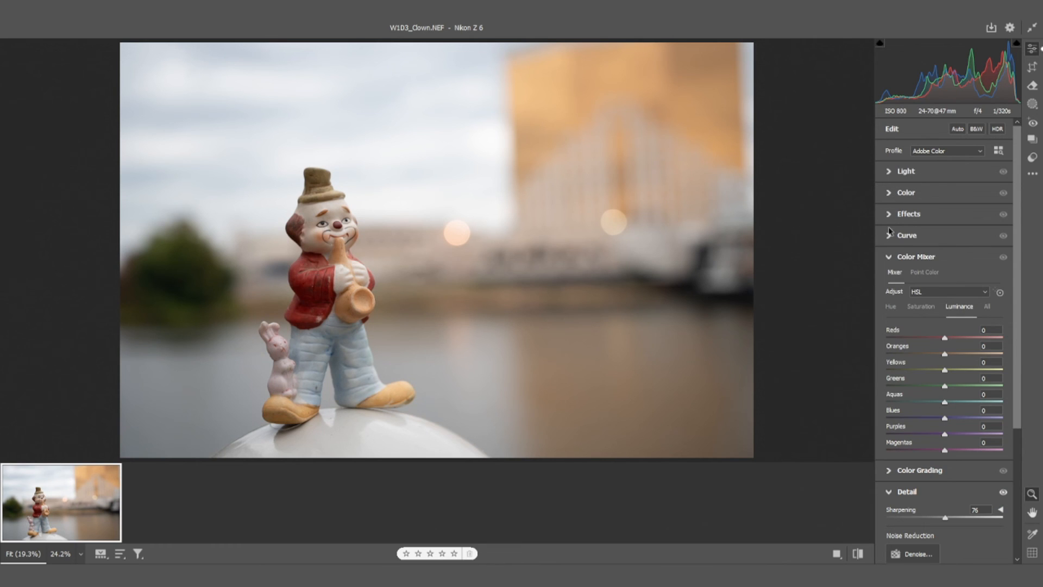
{"action": "left_click", "coordinate": [891, 257]}
{"action": "left_click", "coordinate": [890, 300]}
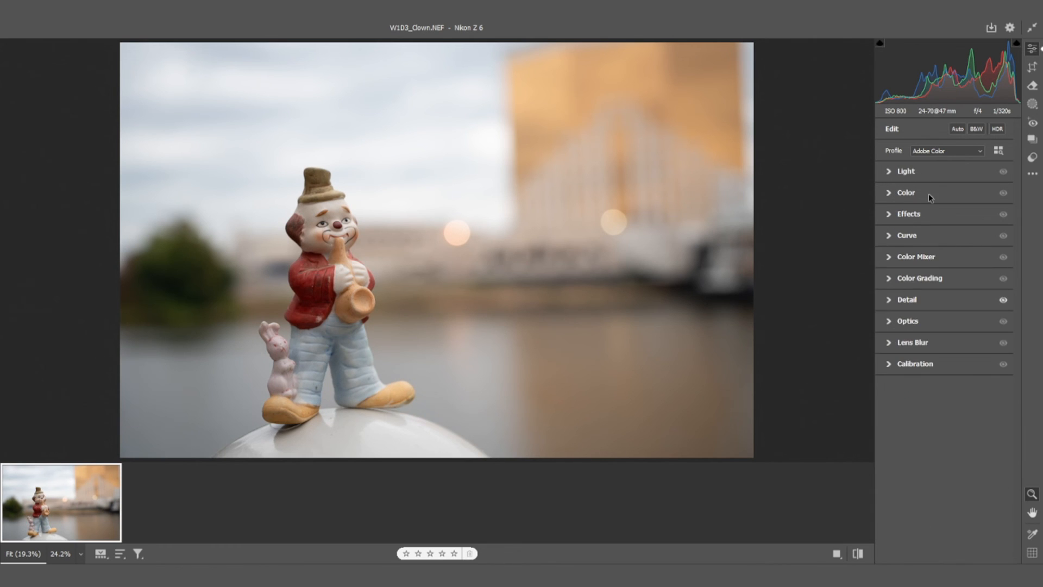
Apply the normal snapshot and compare it with the default settings by switching repeatedly between the two views
{"action": "left_click", "coordinate": [1034, 143]}
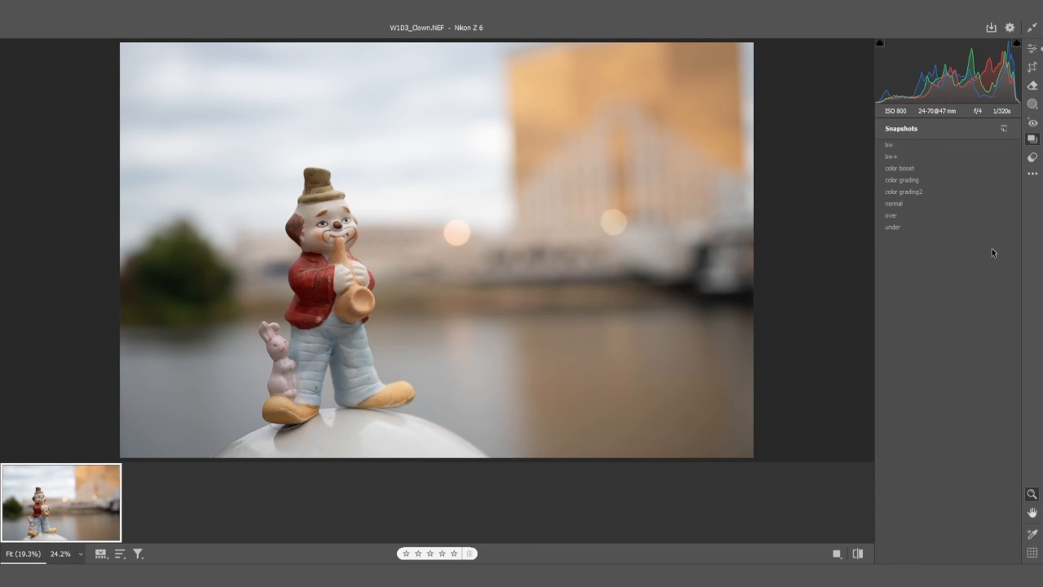
{"action": "left_click", "coordinate": [894, 204]}
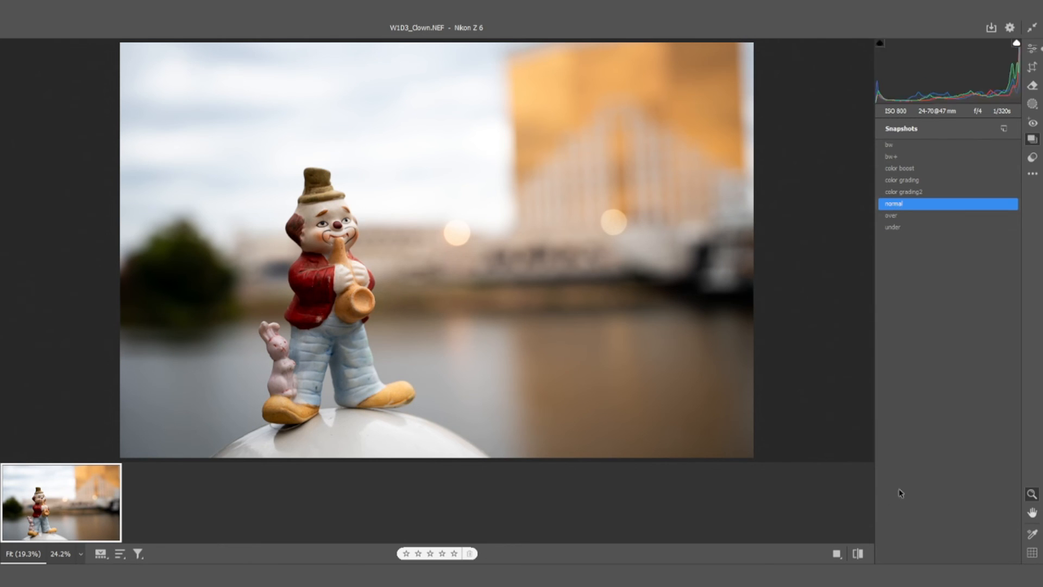
{"action": "left_click", "coordinate": [858, 554]}
{"action": "left_click", "coordinate": [858, 553]}
{"action": "left_click", "coordinate": [859, 553]}
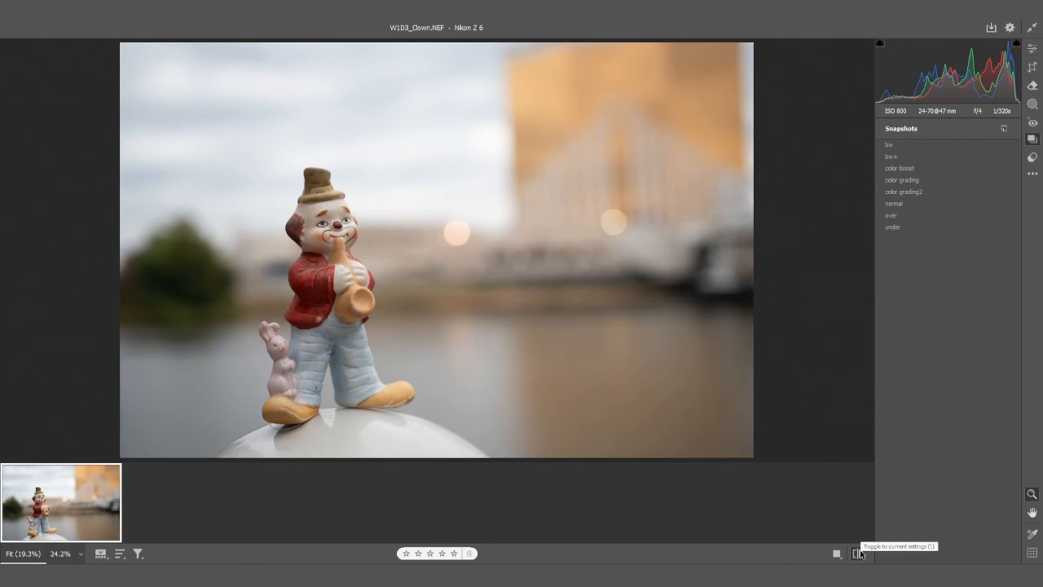
{"action": "left_click", "coordinate": [858, 553]}
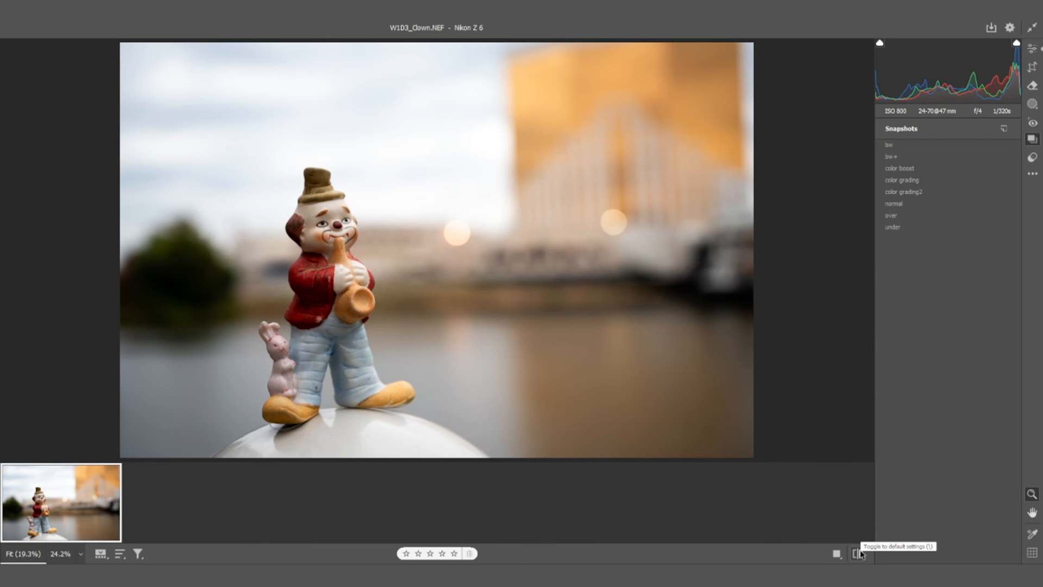
{"action": "left_click", "coordinate": [858, 554]}
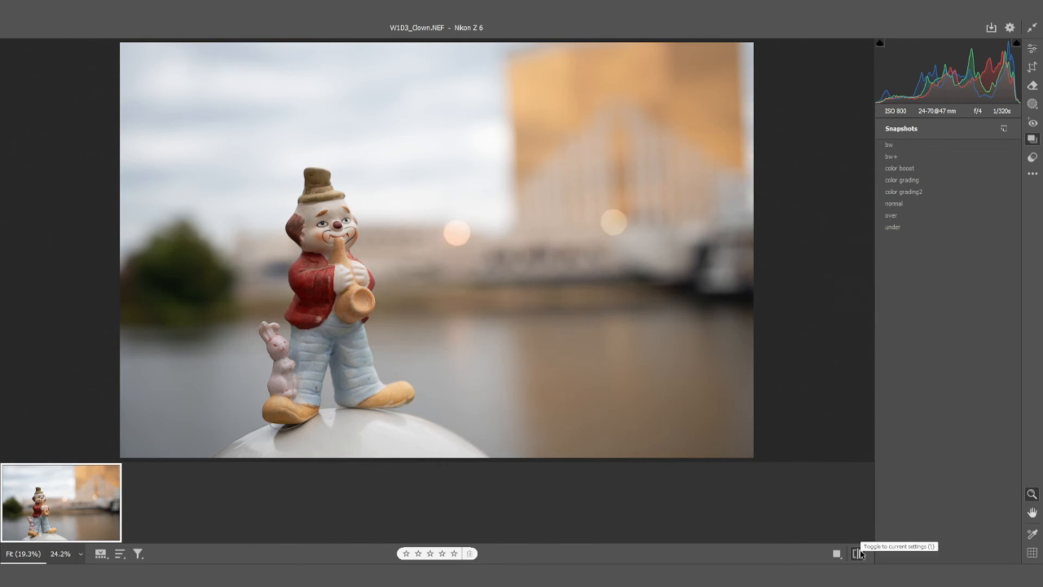
{"action": "left_click", "coordinate": [858, 553]}
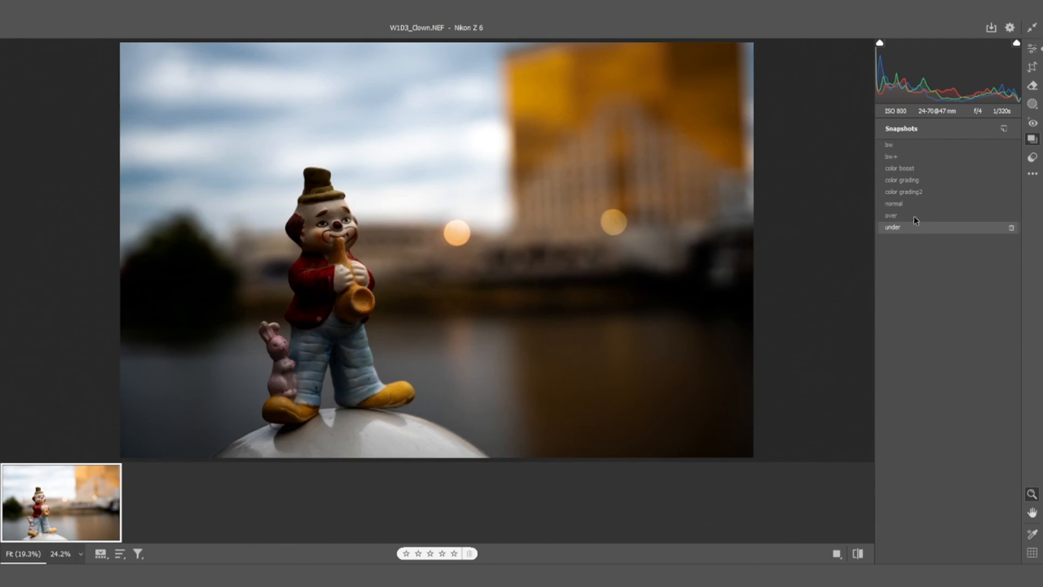
Apply the over and under snapshots and compare each with the photo's default settings
{"action": "left_click", "coordinate": [912, 215]}
{"action": "left_click", "coordinate": [857, 553]}
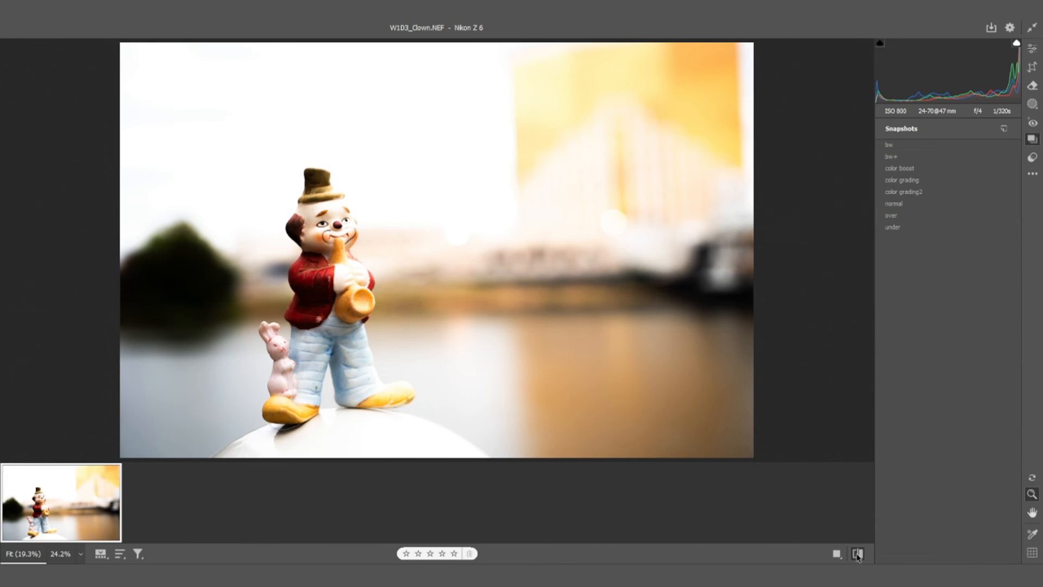
{"action": "left_click", "coordinate": [857, 553]}
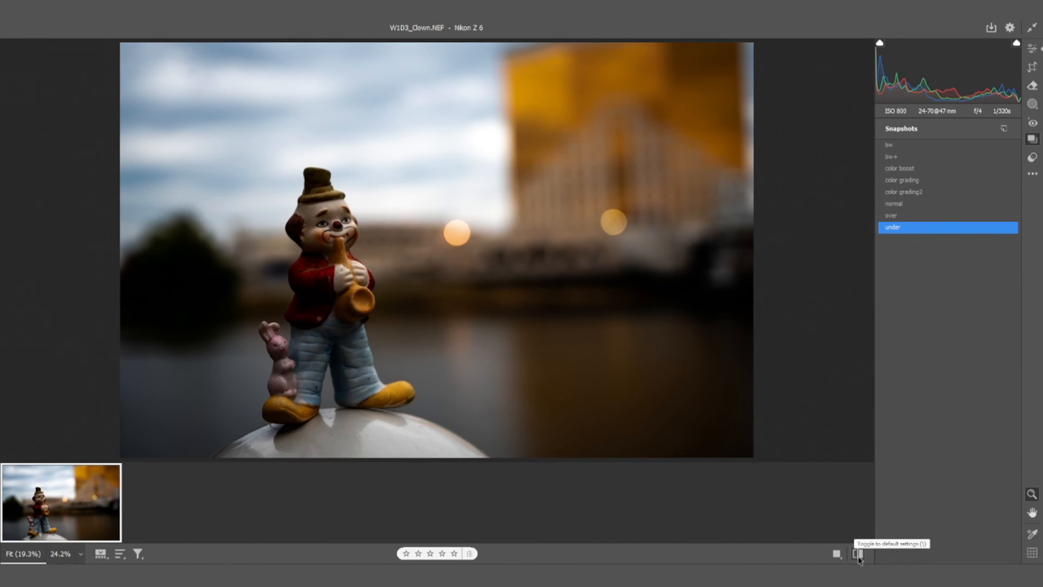
{"action": "left_click", "coordinate": [857, 553]}
{"action": "left_click", "coordinate": [857, 553]}
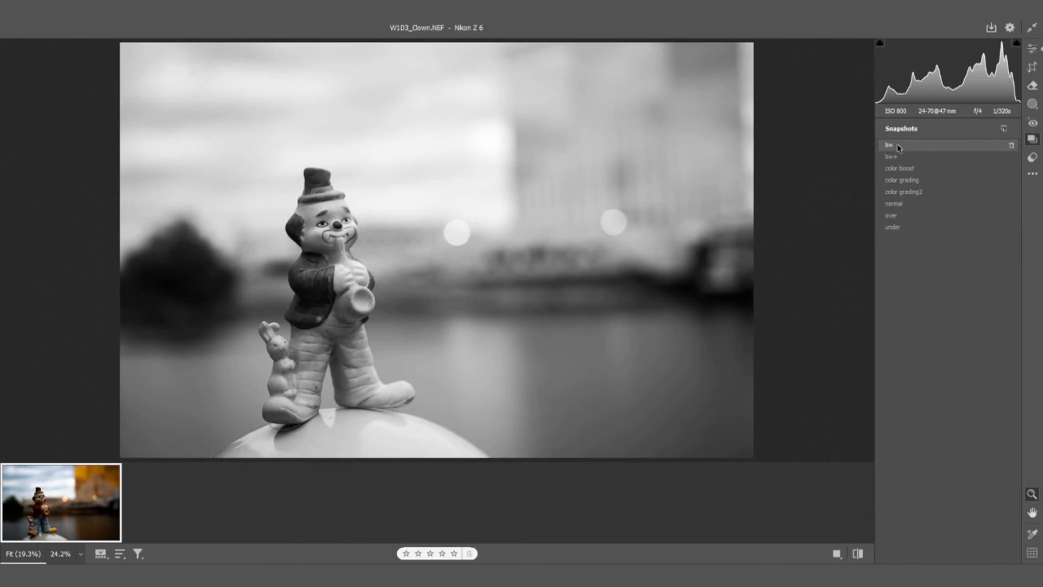
Apply the bw snapshot, switch to the bw+ snapshot and return to the Edit settings
{"action": "left_click", "coordinate": [898, 146]}
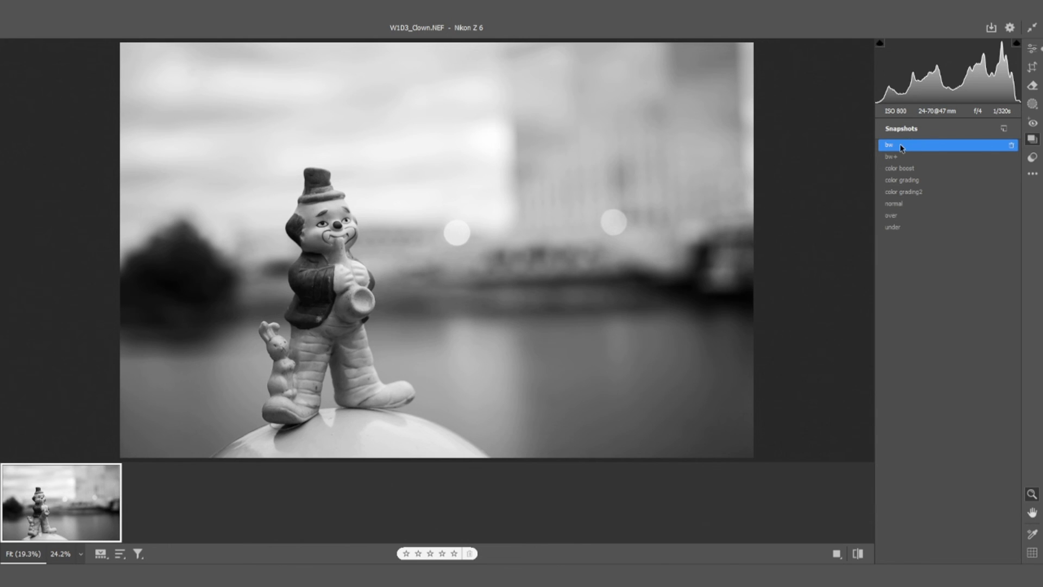
{"action": "left_click", "coordinate": [891, 157]}
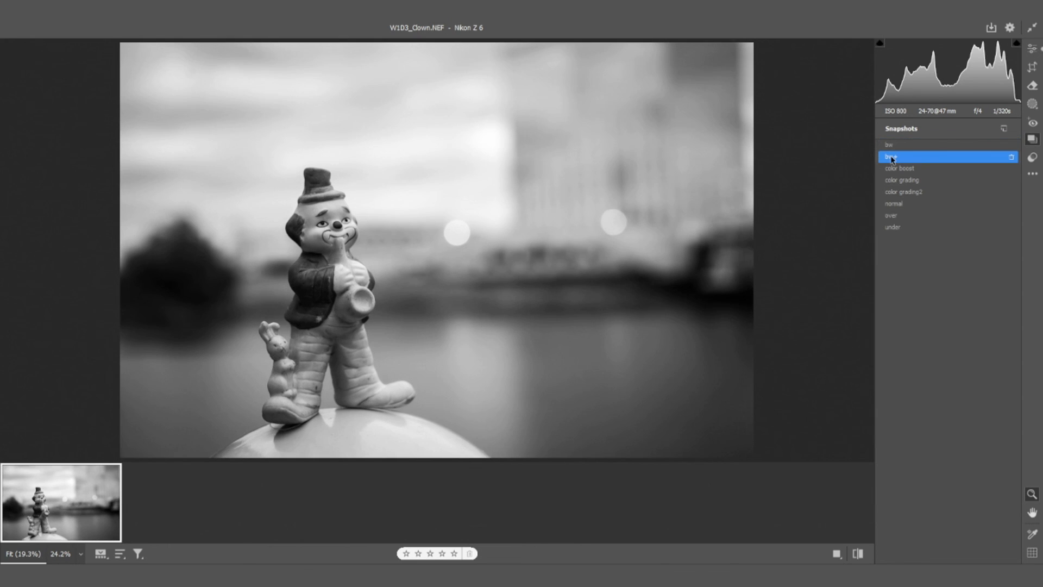
{"action": "key", "text": "e"}
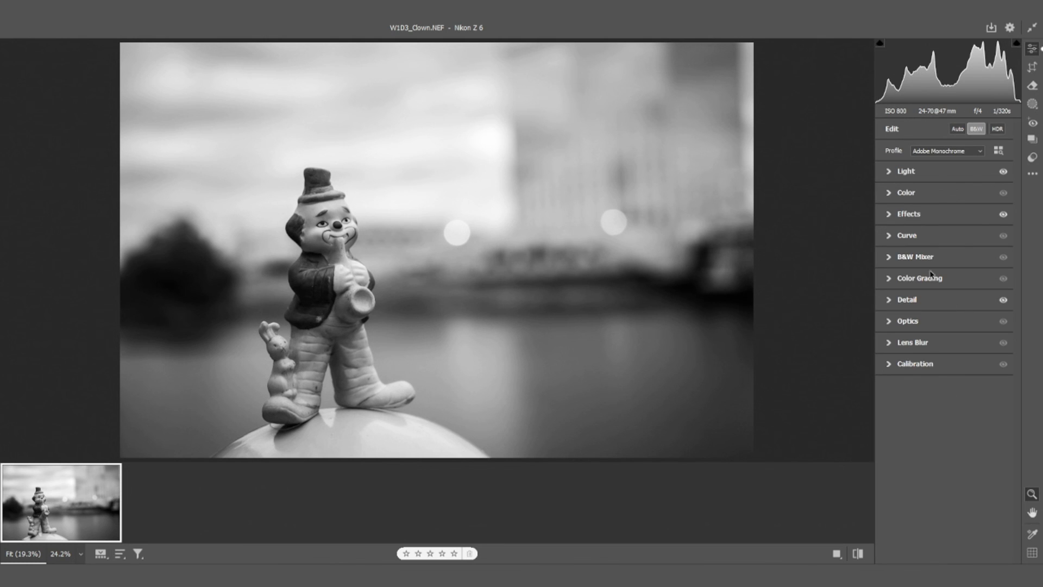
Reset the clown photo to its default settings and convert it to black and white
{"action": "right_click", "coordinate": [691, 105]}
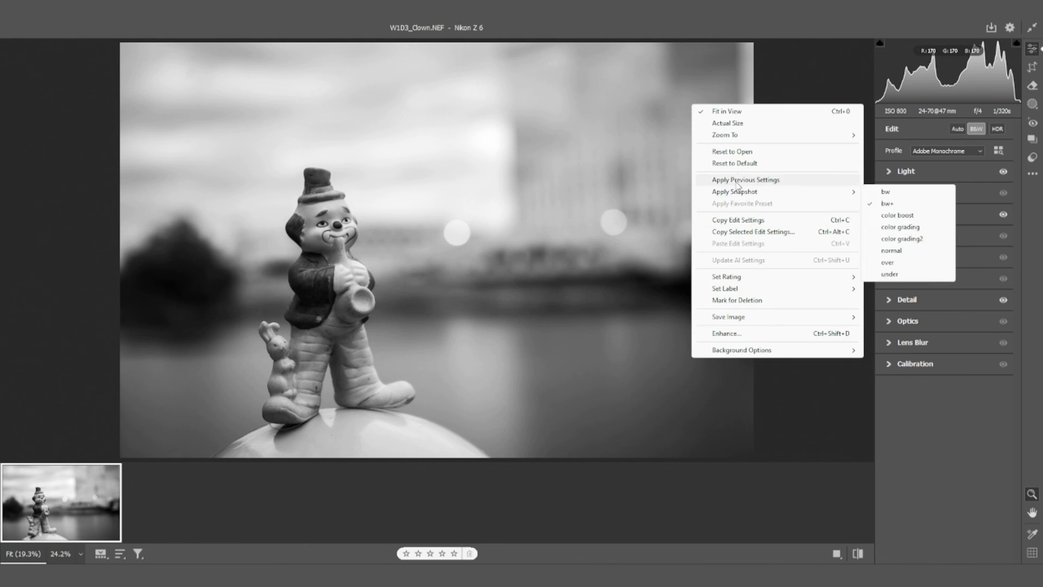
{"action": "left_click", "coordinate": [740, 164]}
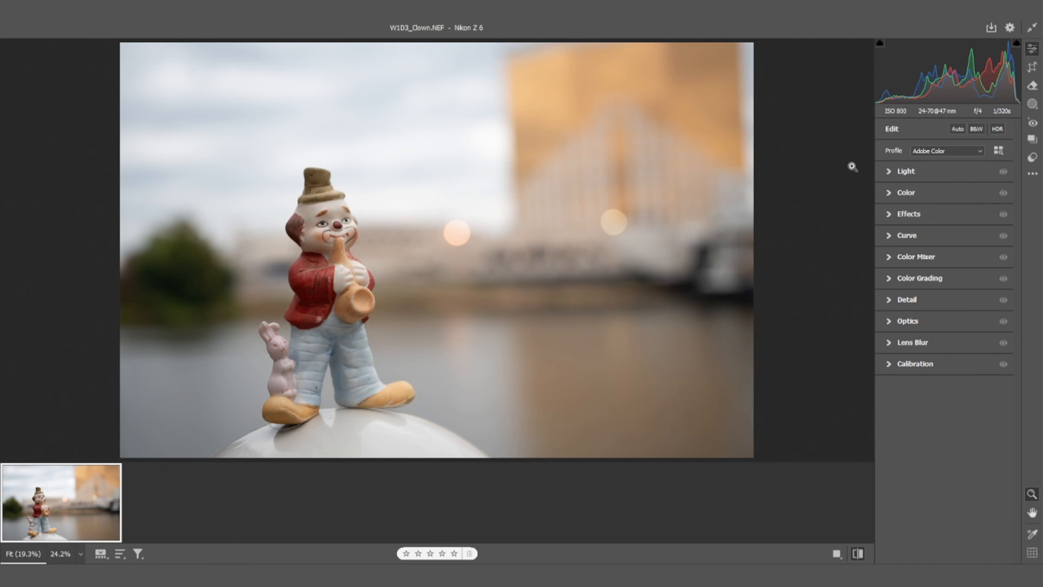
{"action": "left_click", "coordinate": [975, 130]}
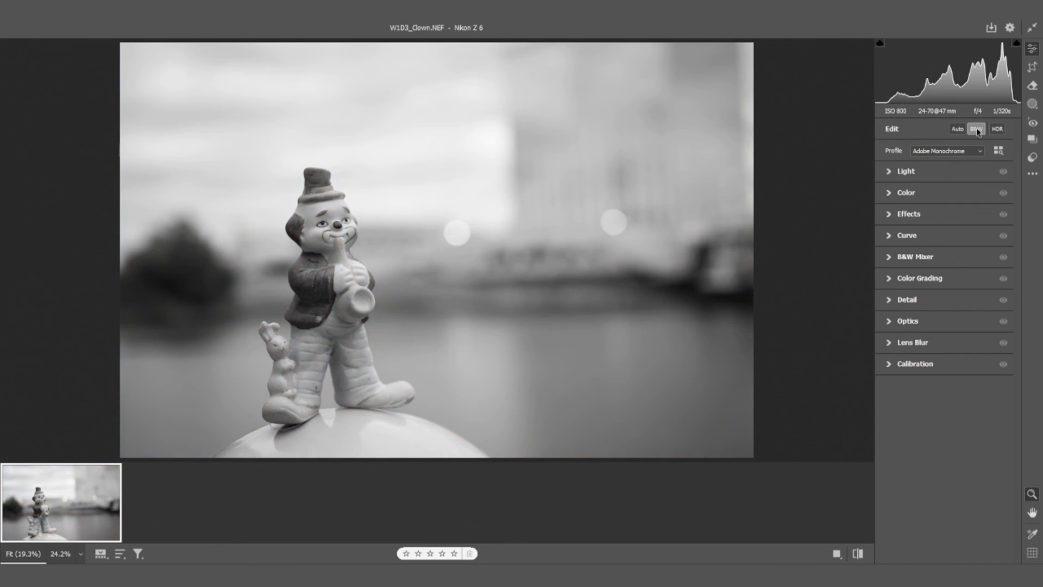
Set the black-and-white photo's Exposure to -1.05, Contrast to -17, Highlights to -20 and Shadows to +12
{"action": "left_click", "coordinate": [888, 172]}
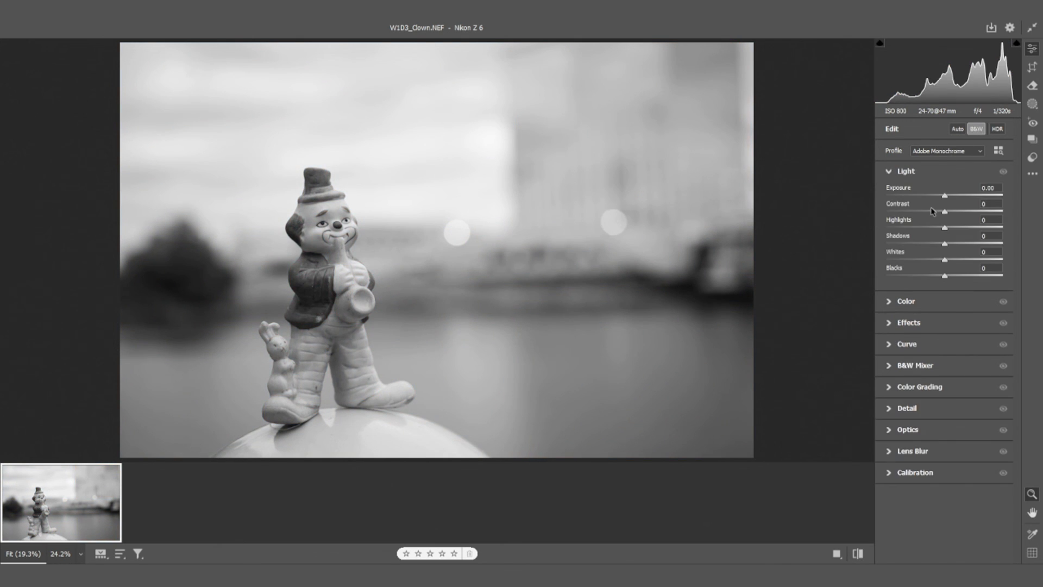
{"action": "left_click_drag", "start_coordinate": [944, 195], "coordinate": [951, 245]}
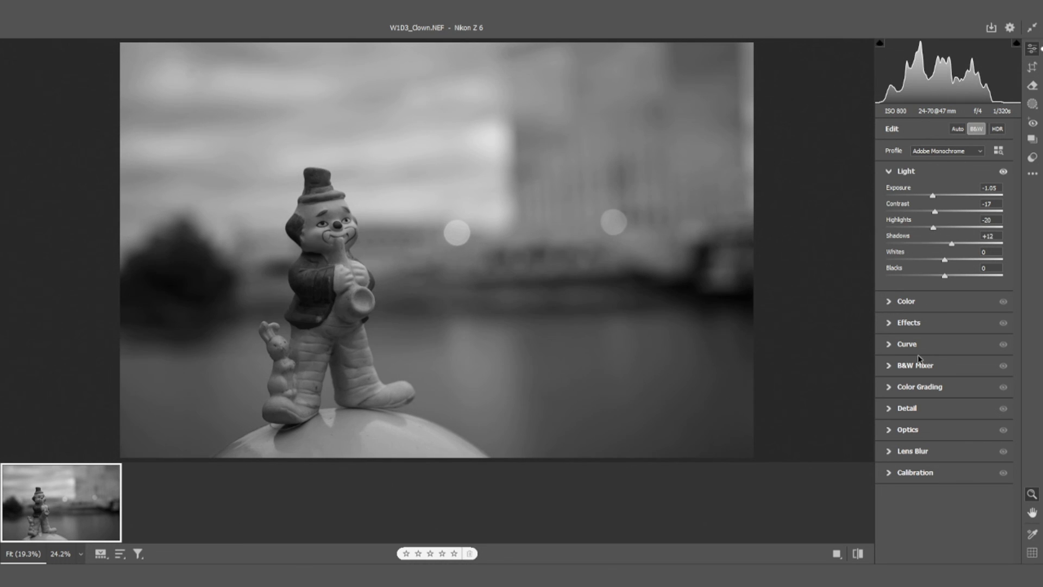
Set the B&W Mixer's Reds to +17, Oranges to -7, Aquas to +35, Blues to +27 and Purples to -13
{"action": "left_click", "coordinate": [888, 302]}
{"action": "left_click", "coordinate": [888, 302]}
{"action": "left_click", "coordinate": [894, 366]}
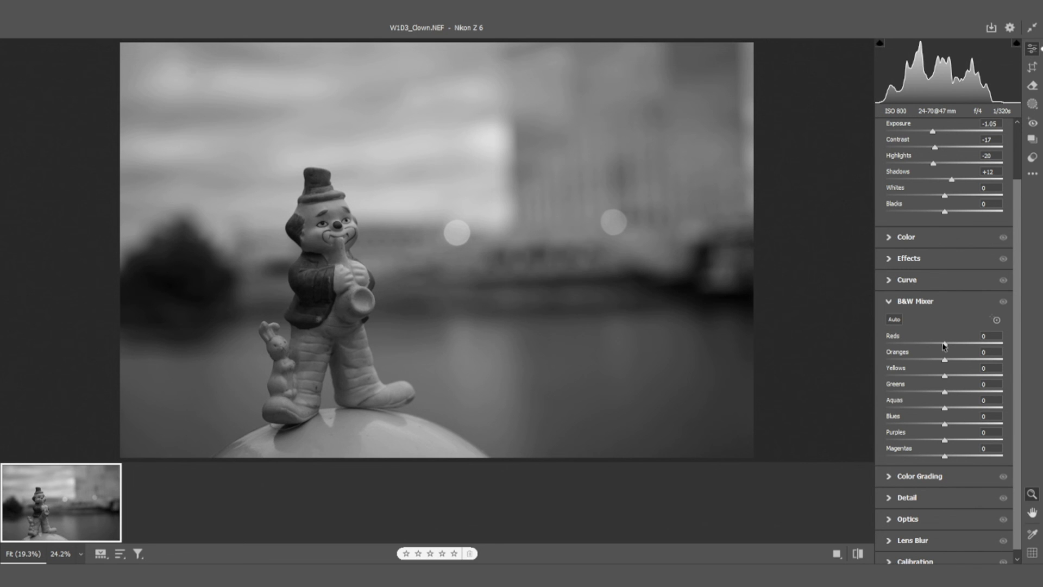
{"action": "left_click_drag", "start_coordinate": [943, 345], "coordinate": [954, 344]}
{"action": "left_click_drag", "start_coordinate": [944, 359], "coordinate": [966, 436]}
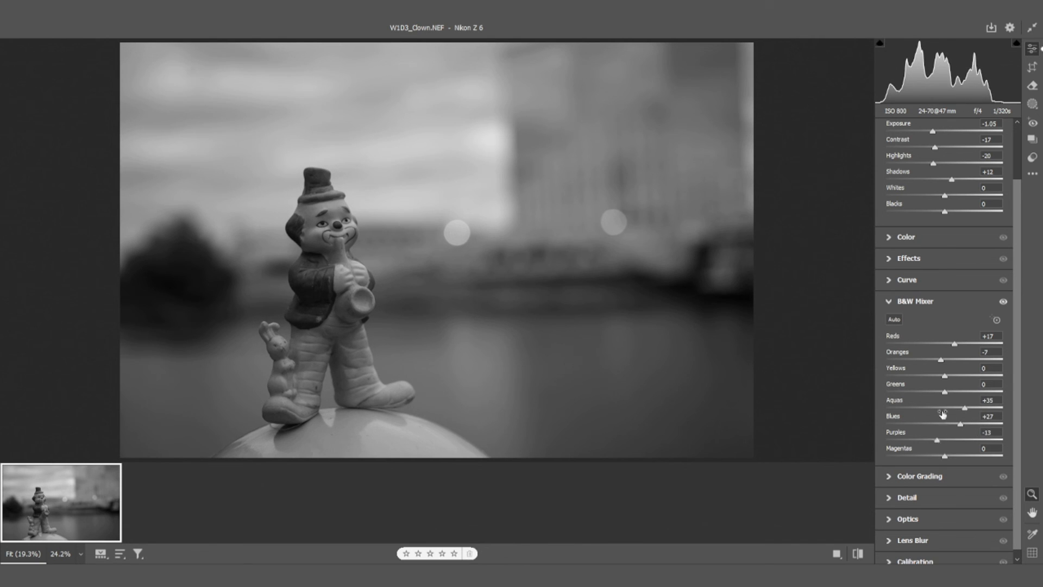
{"action": "left_click", "coordinate": [891, 302]}
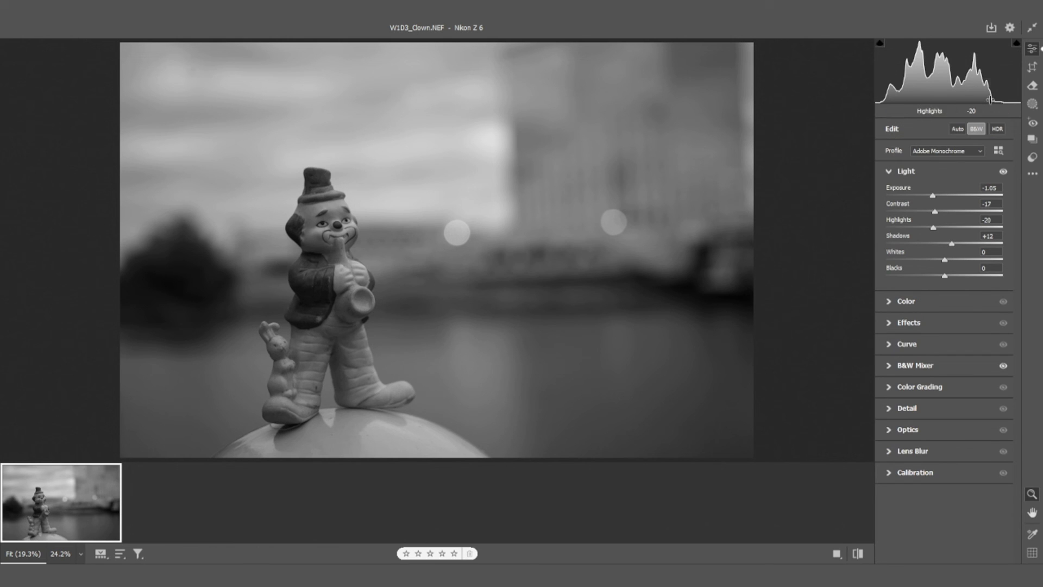
Apply the color boost snapshot, switch to the color grading snapshot and return to the Edit settings with Light collapsed
{"action": "left_click", "coordinate": [1032, 139]}
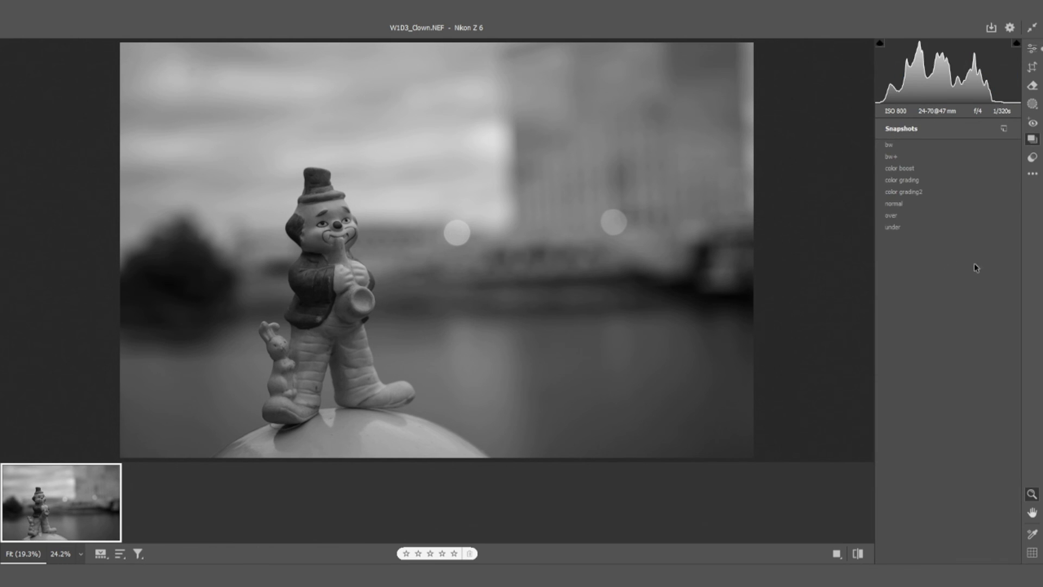
{"action": "left_click", "coordinate": [904, 168]}
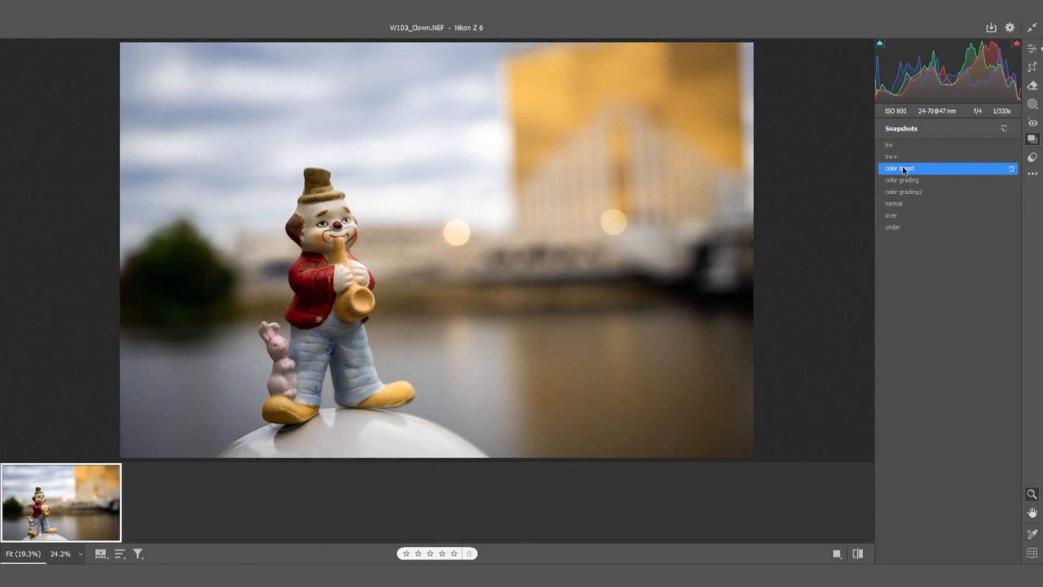
{"action": "left_click", "coordinate": [904, 180]}
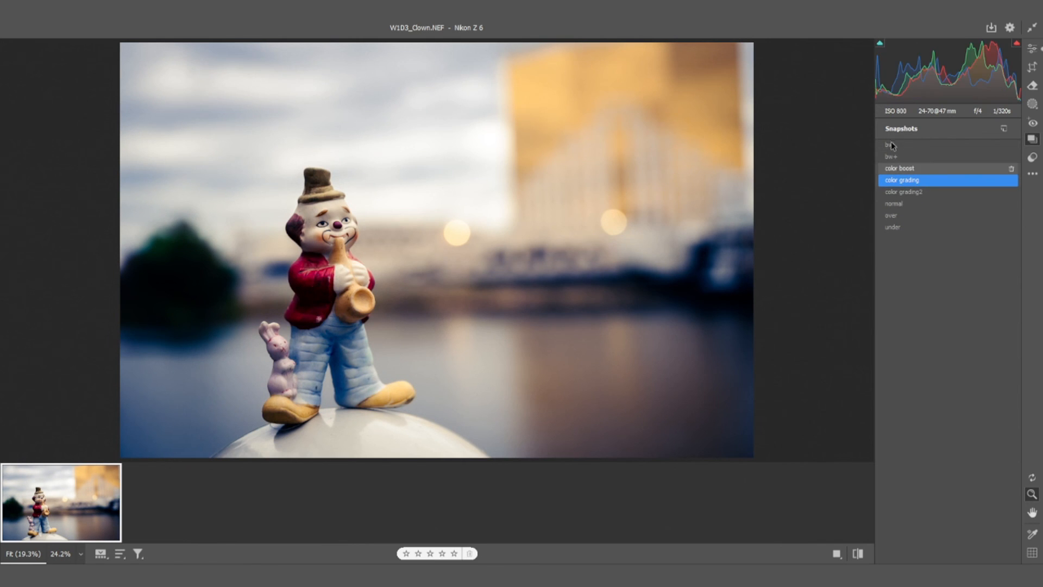
{"action": "left_click", "coordinate": [1032, 48]}
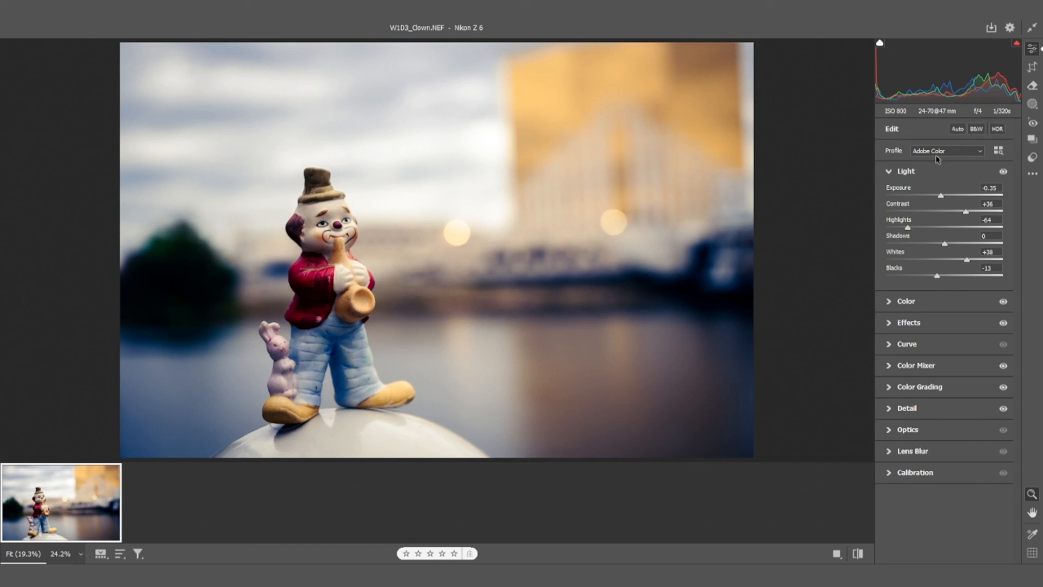
{"action": "left_click", "coordinate": [894, 172]}
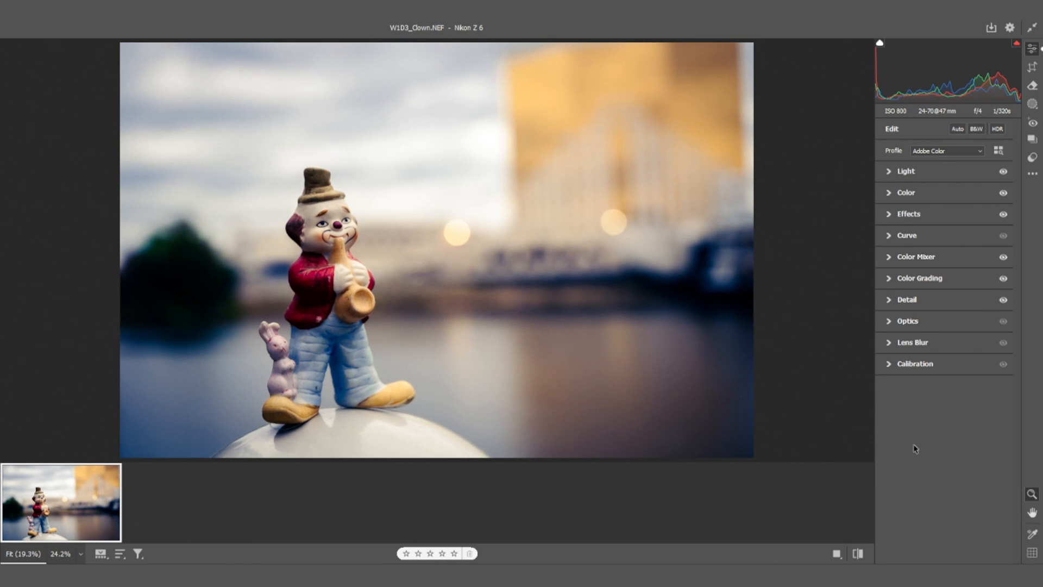